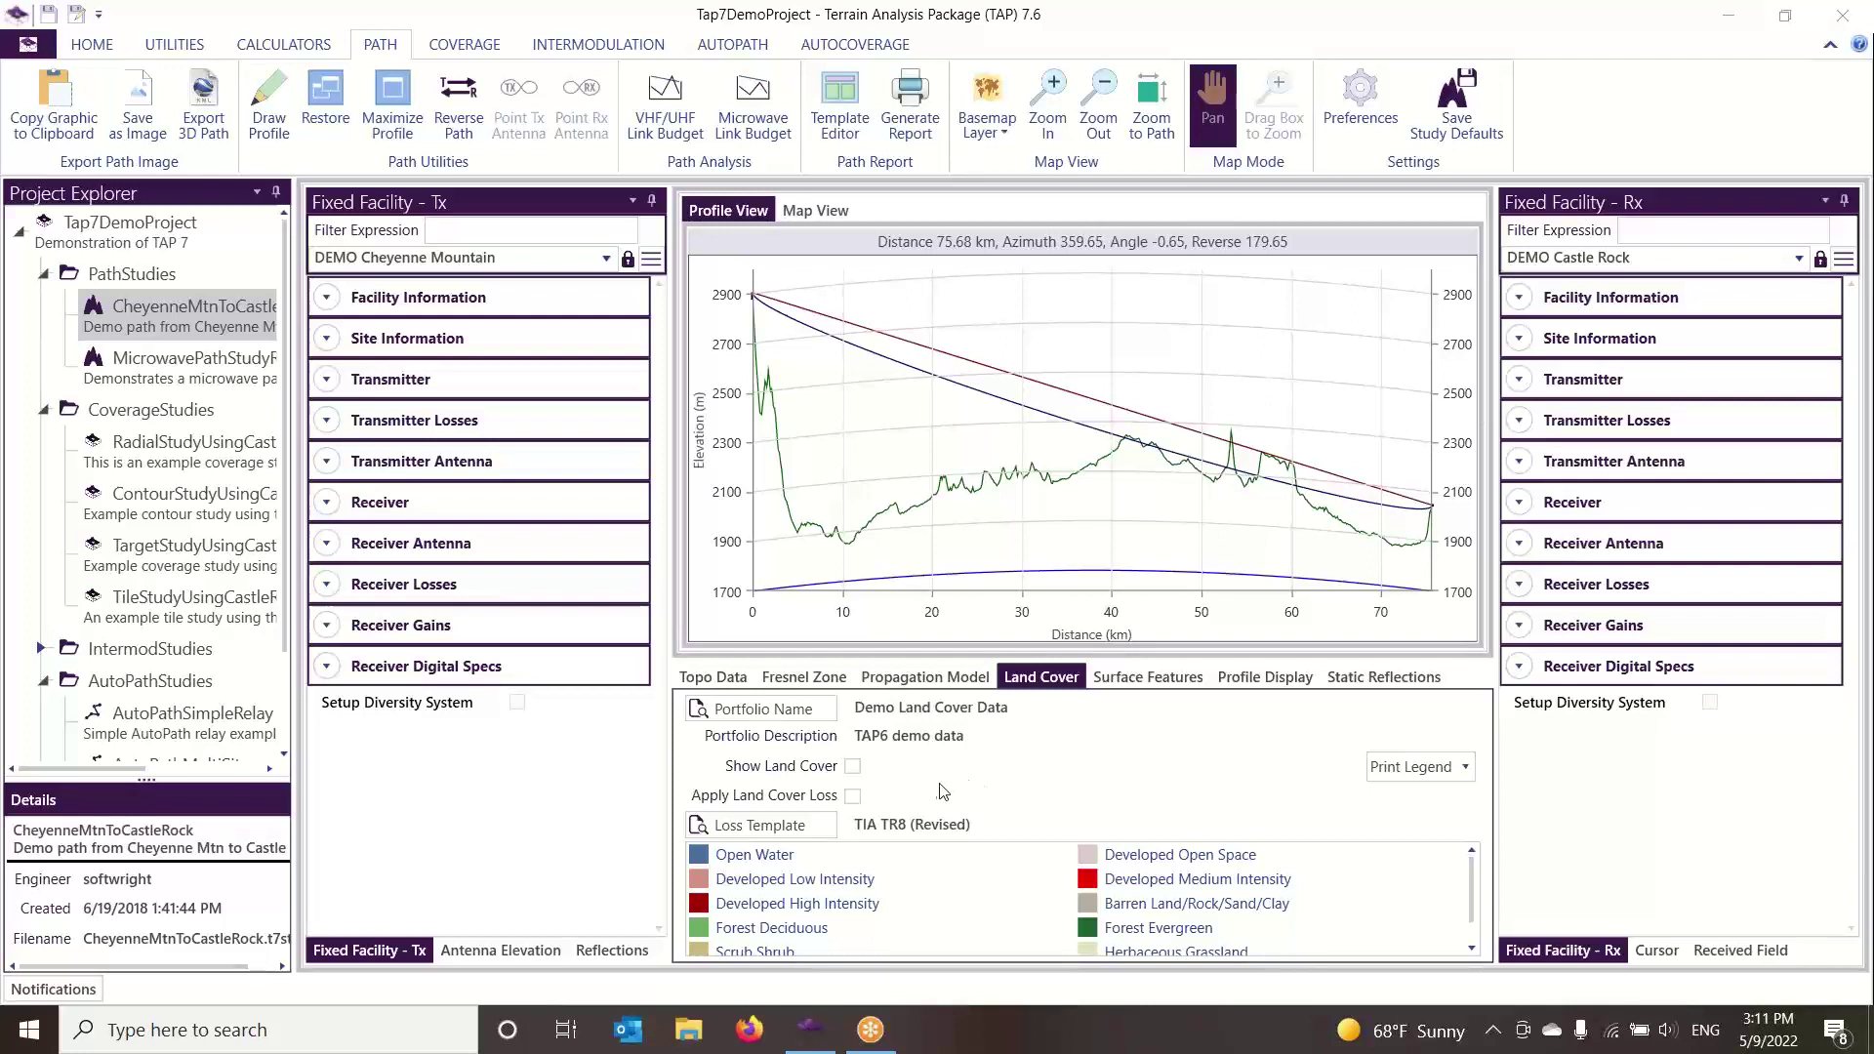
Show land cover on the path profile and display the Received Field results
left_click(853, 767)
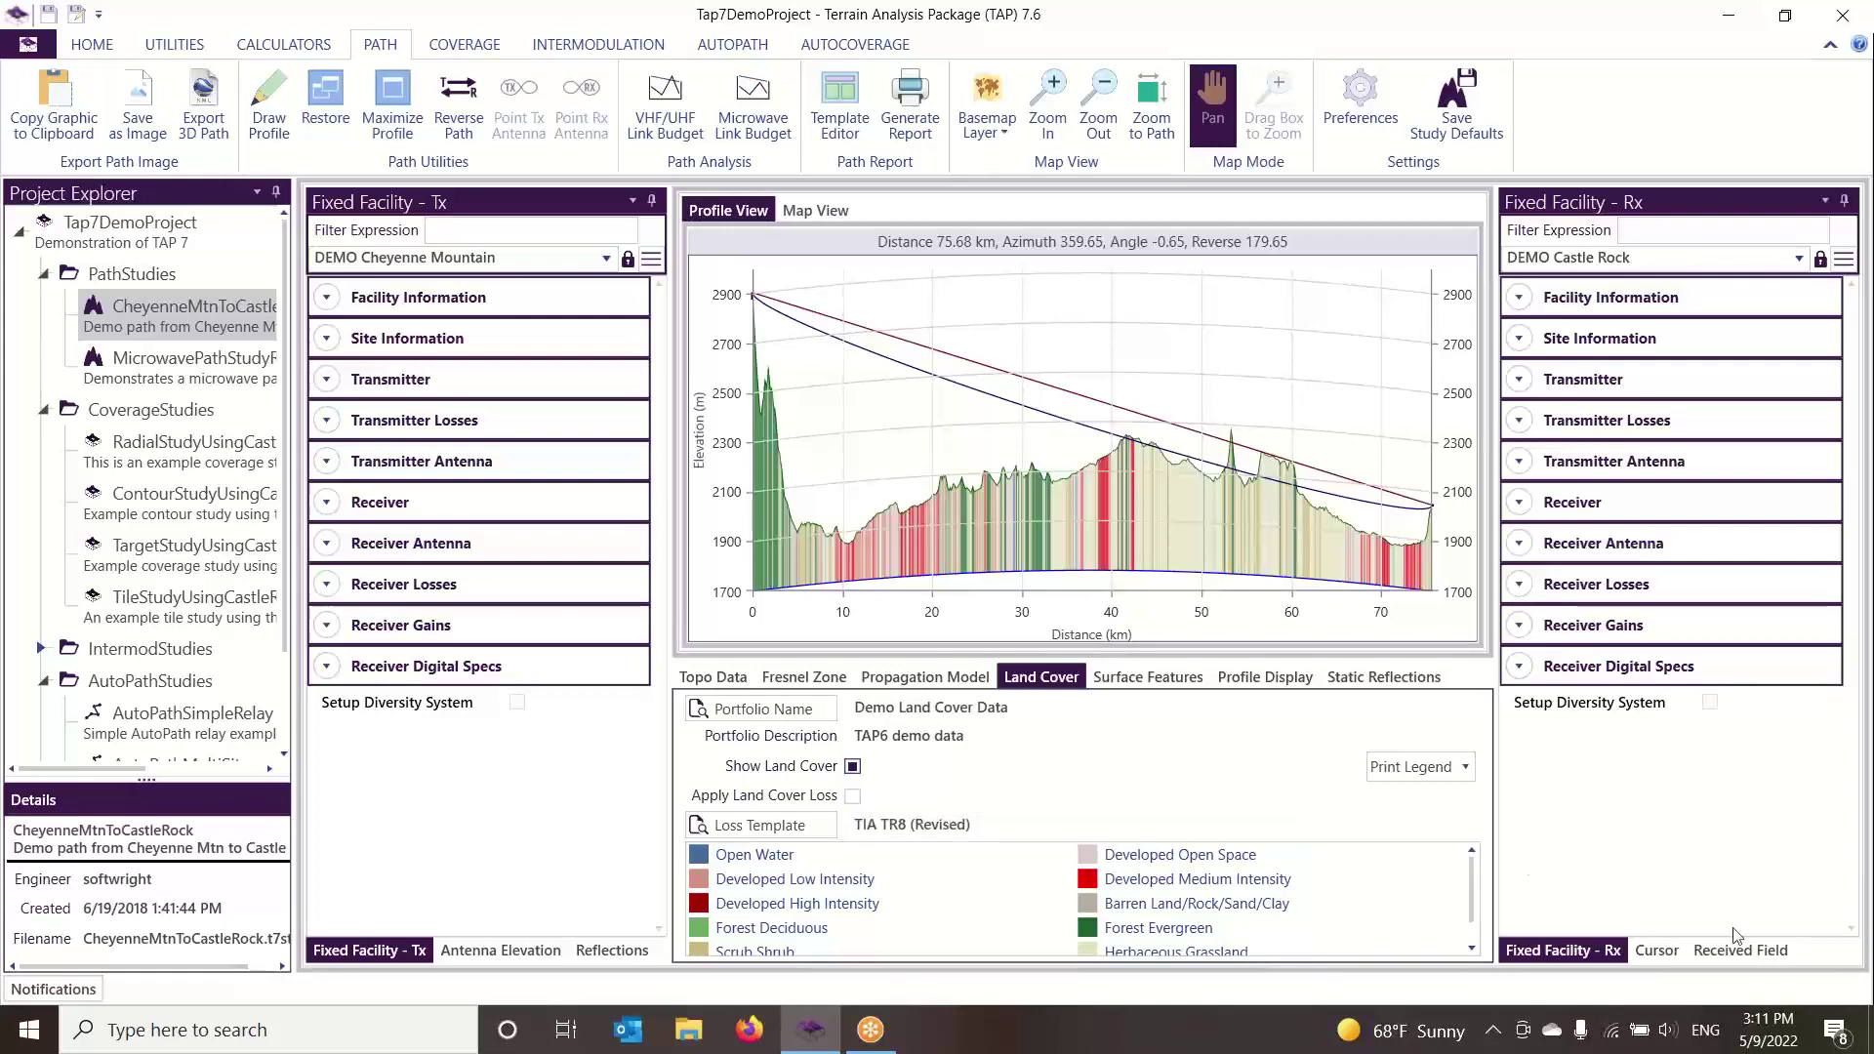
left_click(1753, 952)
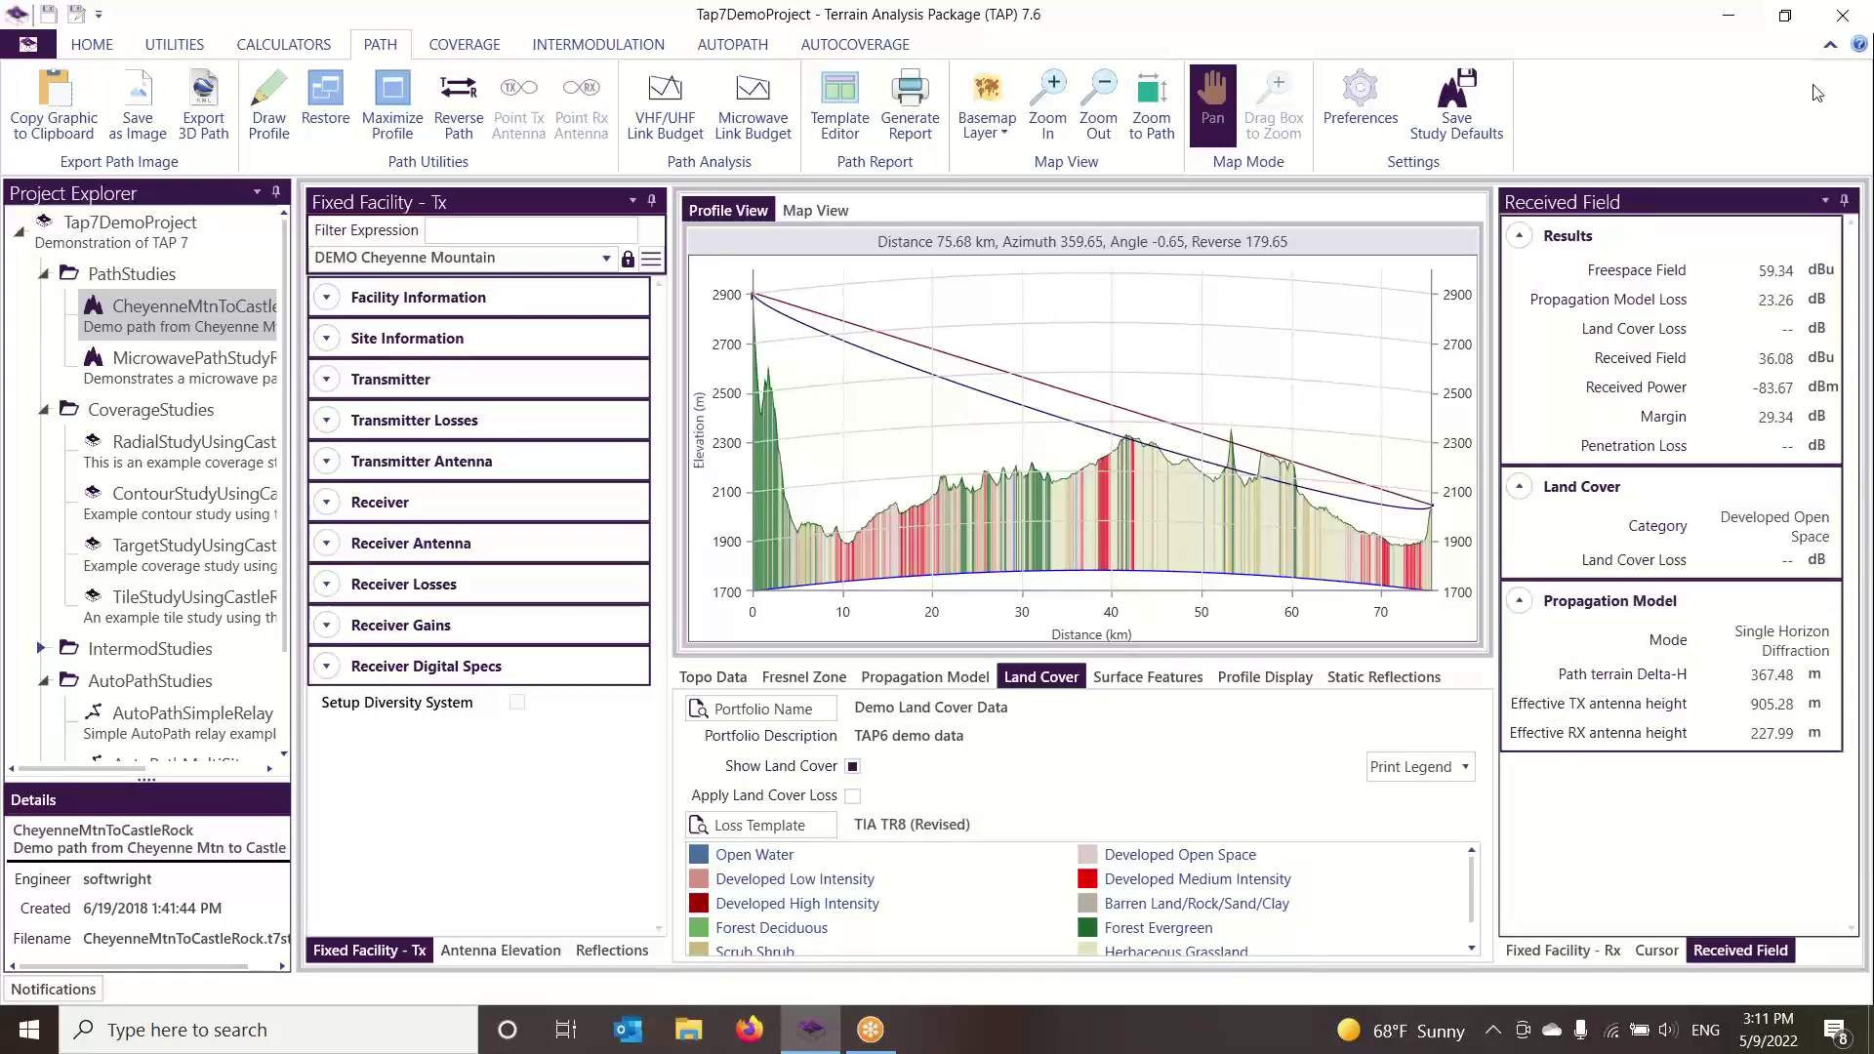
Apply the land cover loss to the path study and turn it off again
left_click(853, 798)
left_click(853, 796)
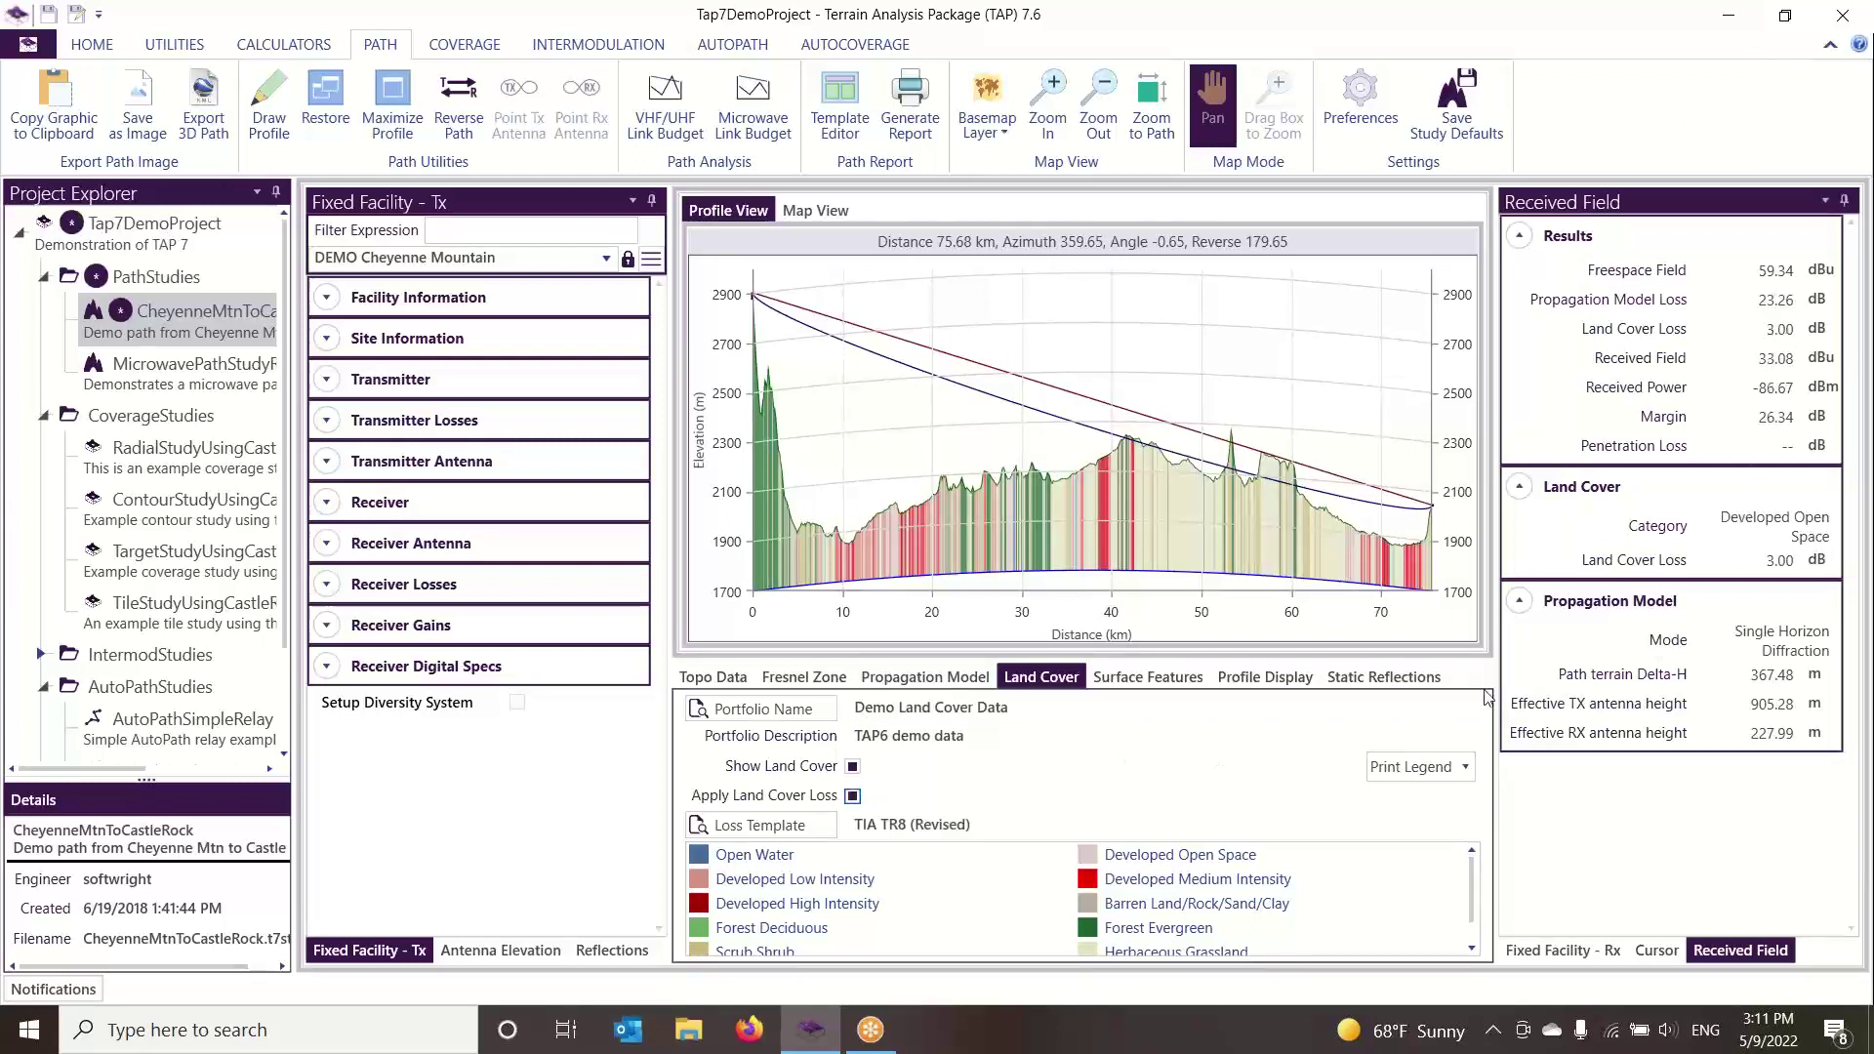
left_click(853, 797)
Set the path's clutter type to Surface Features and select the surface feature file CheyenneMountainToCastleRock.shp
left_click(1168, 681)
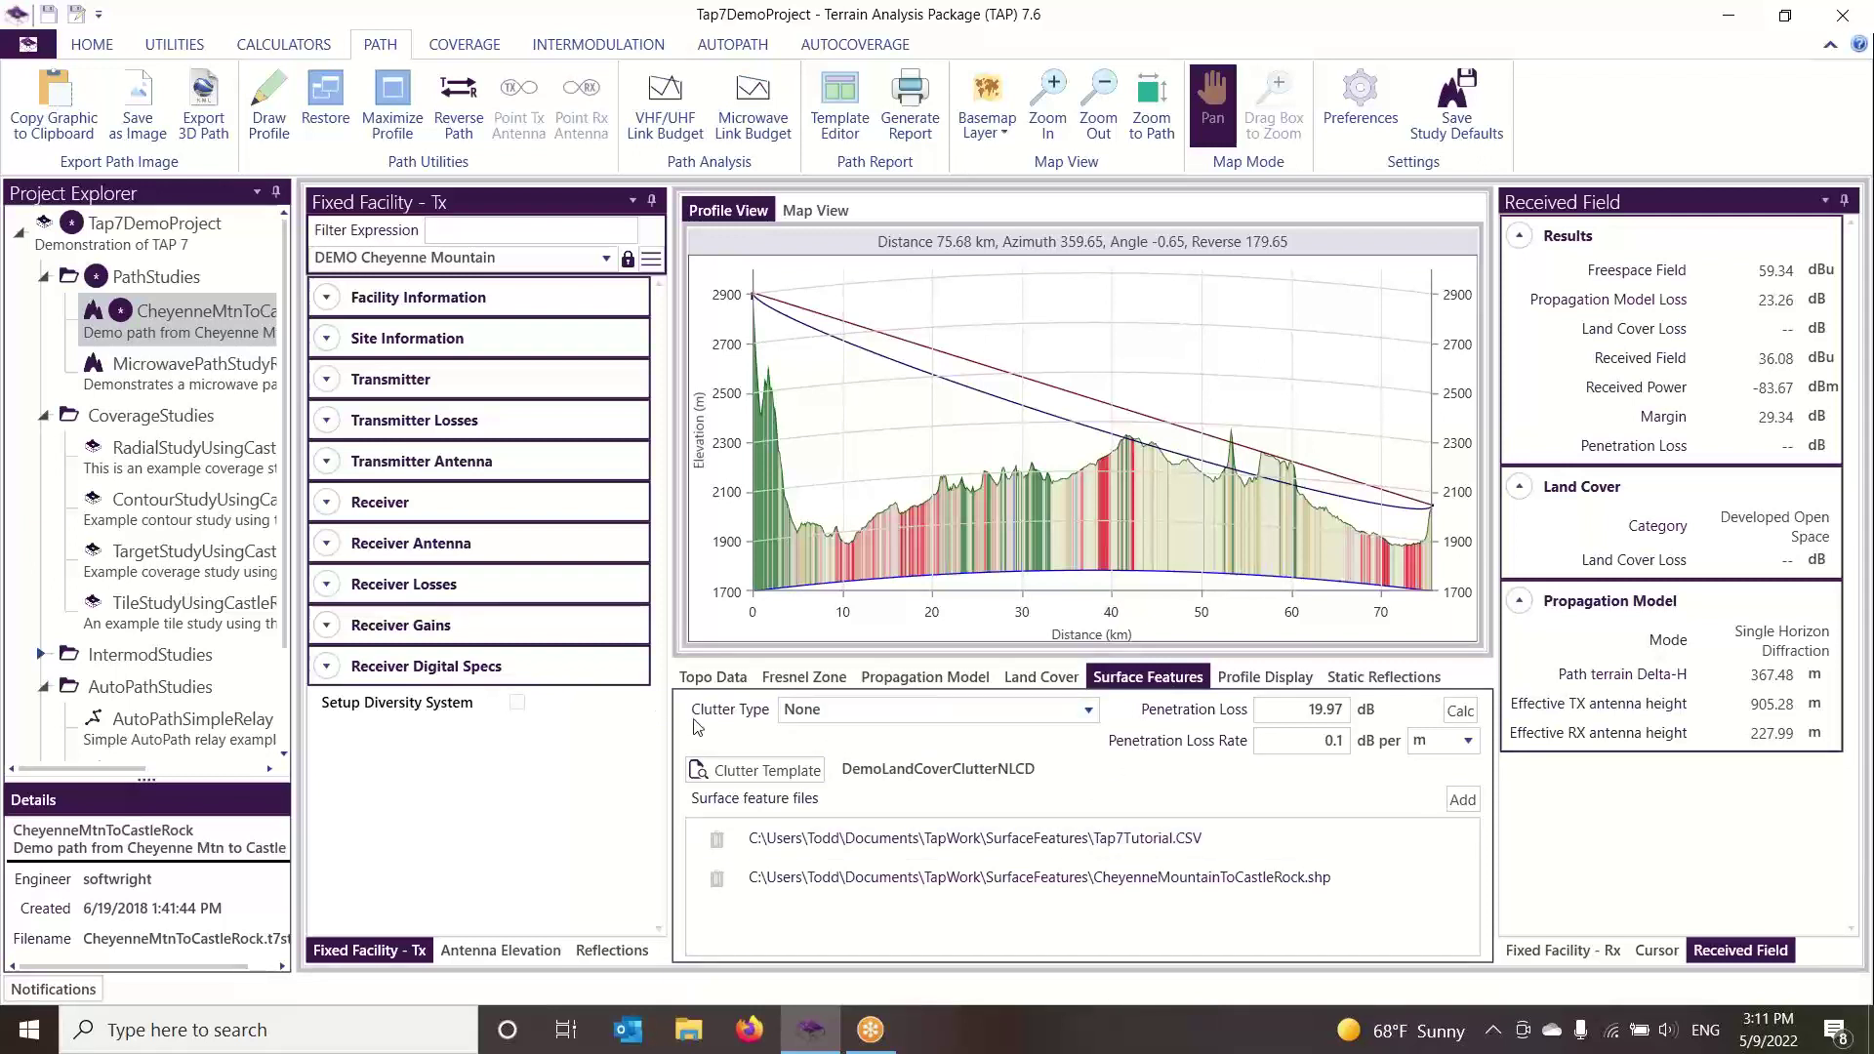
left_click(806, 715)
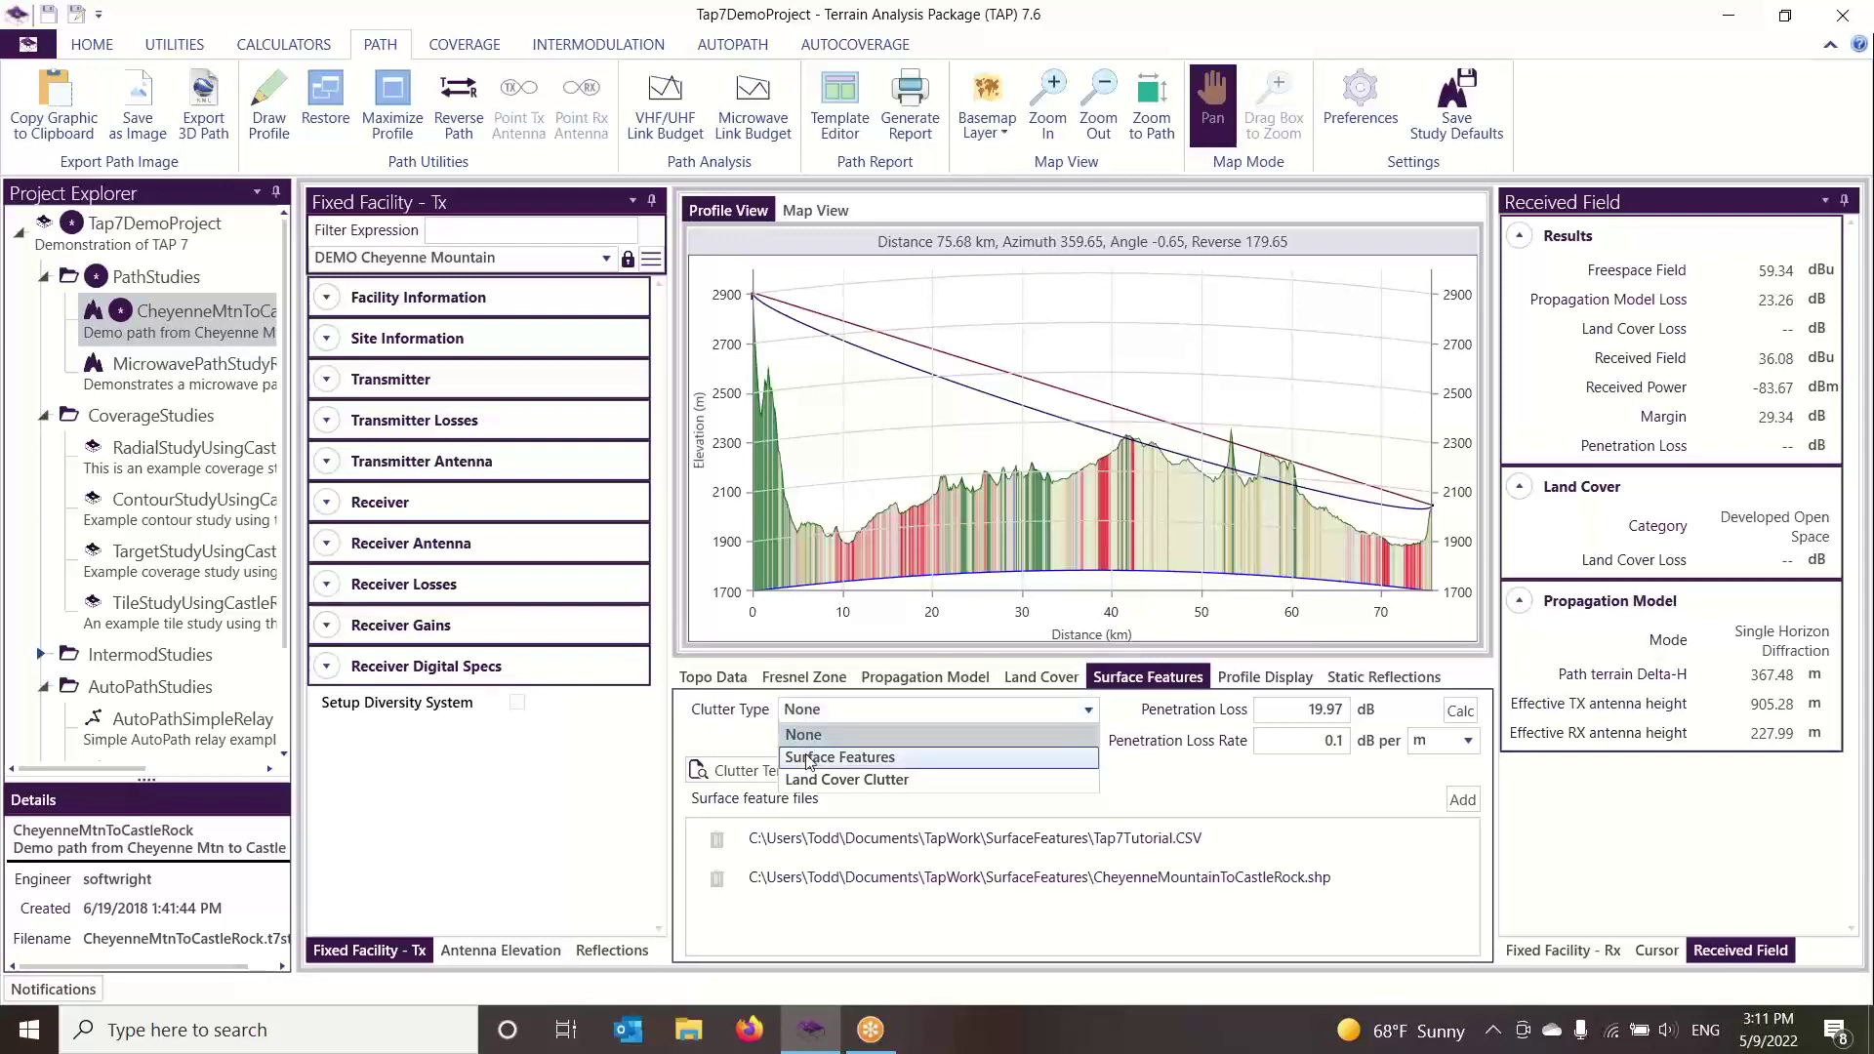
left_click(880, 759)
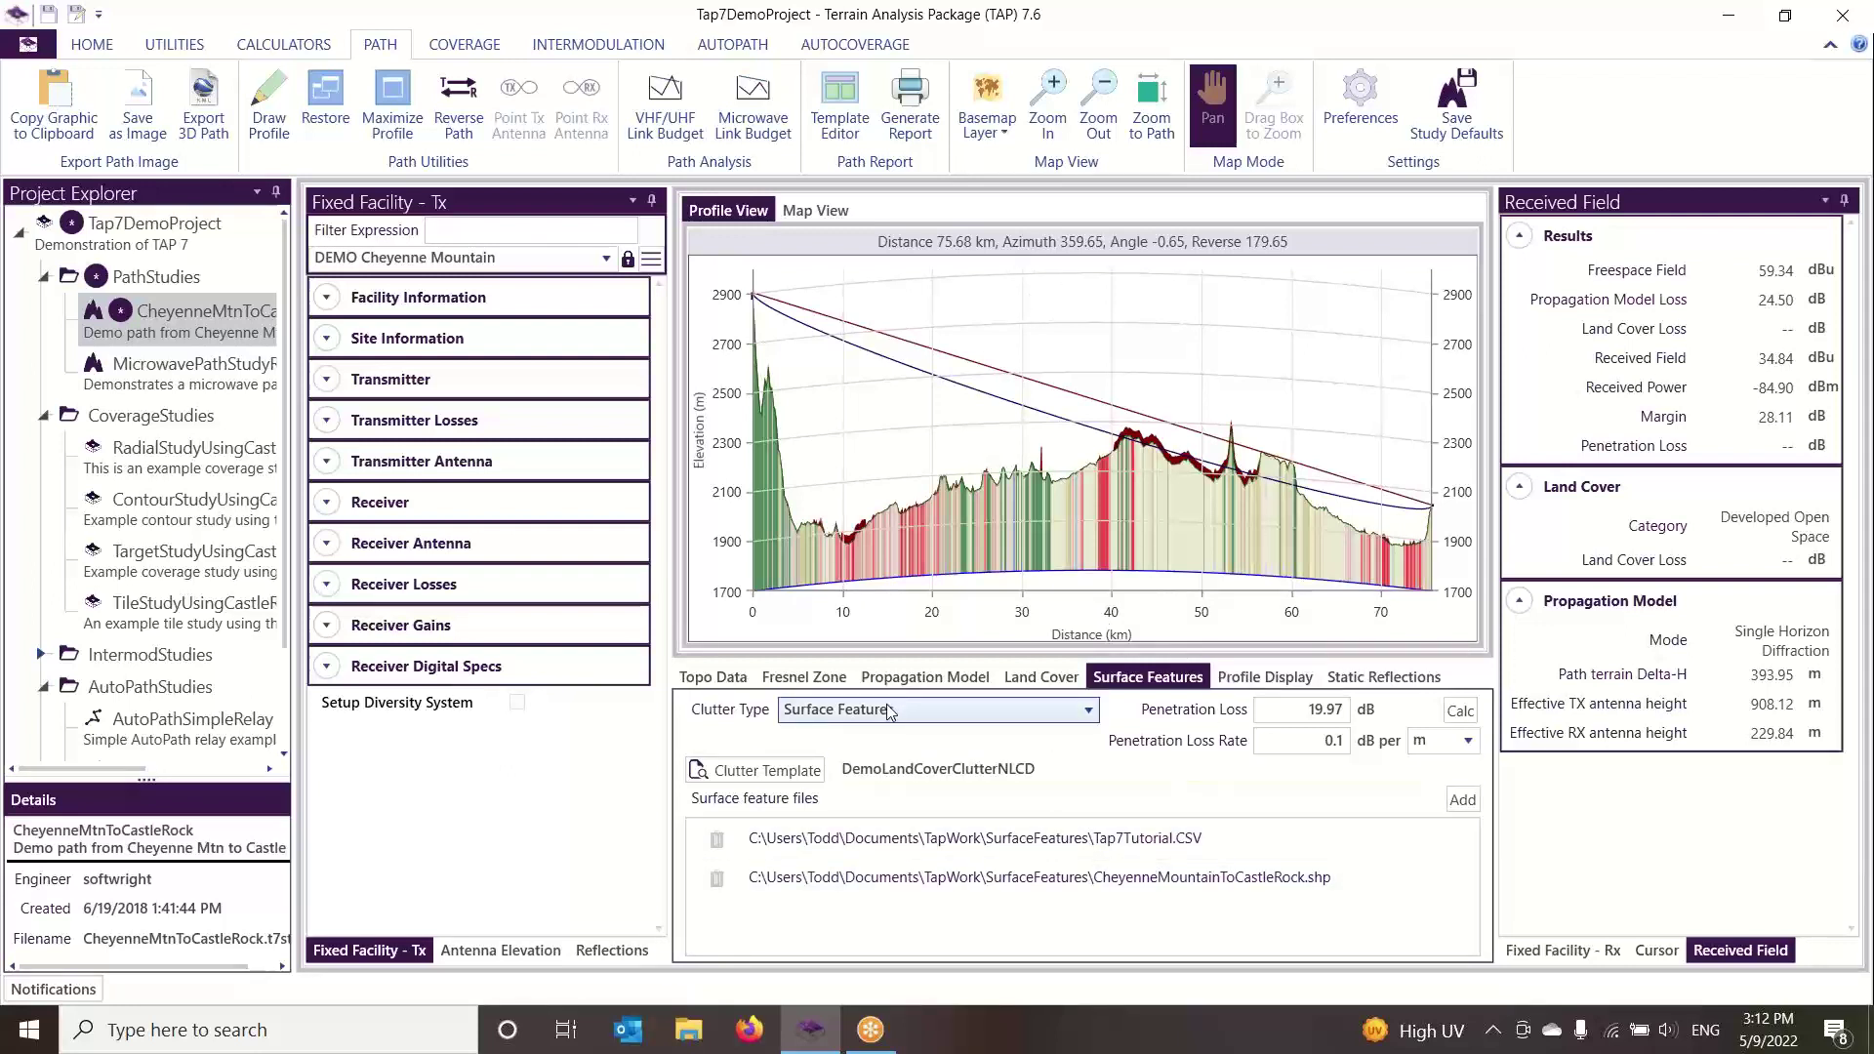
left_click(1167, 841)
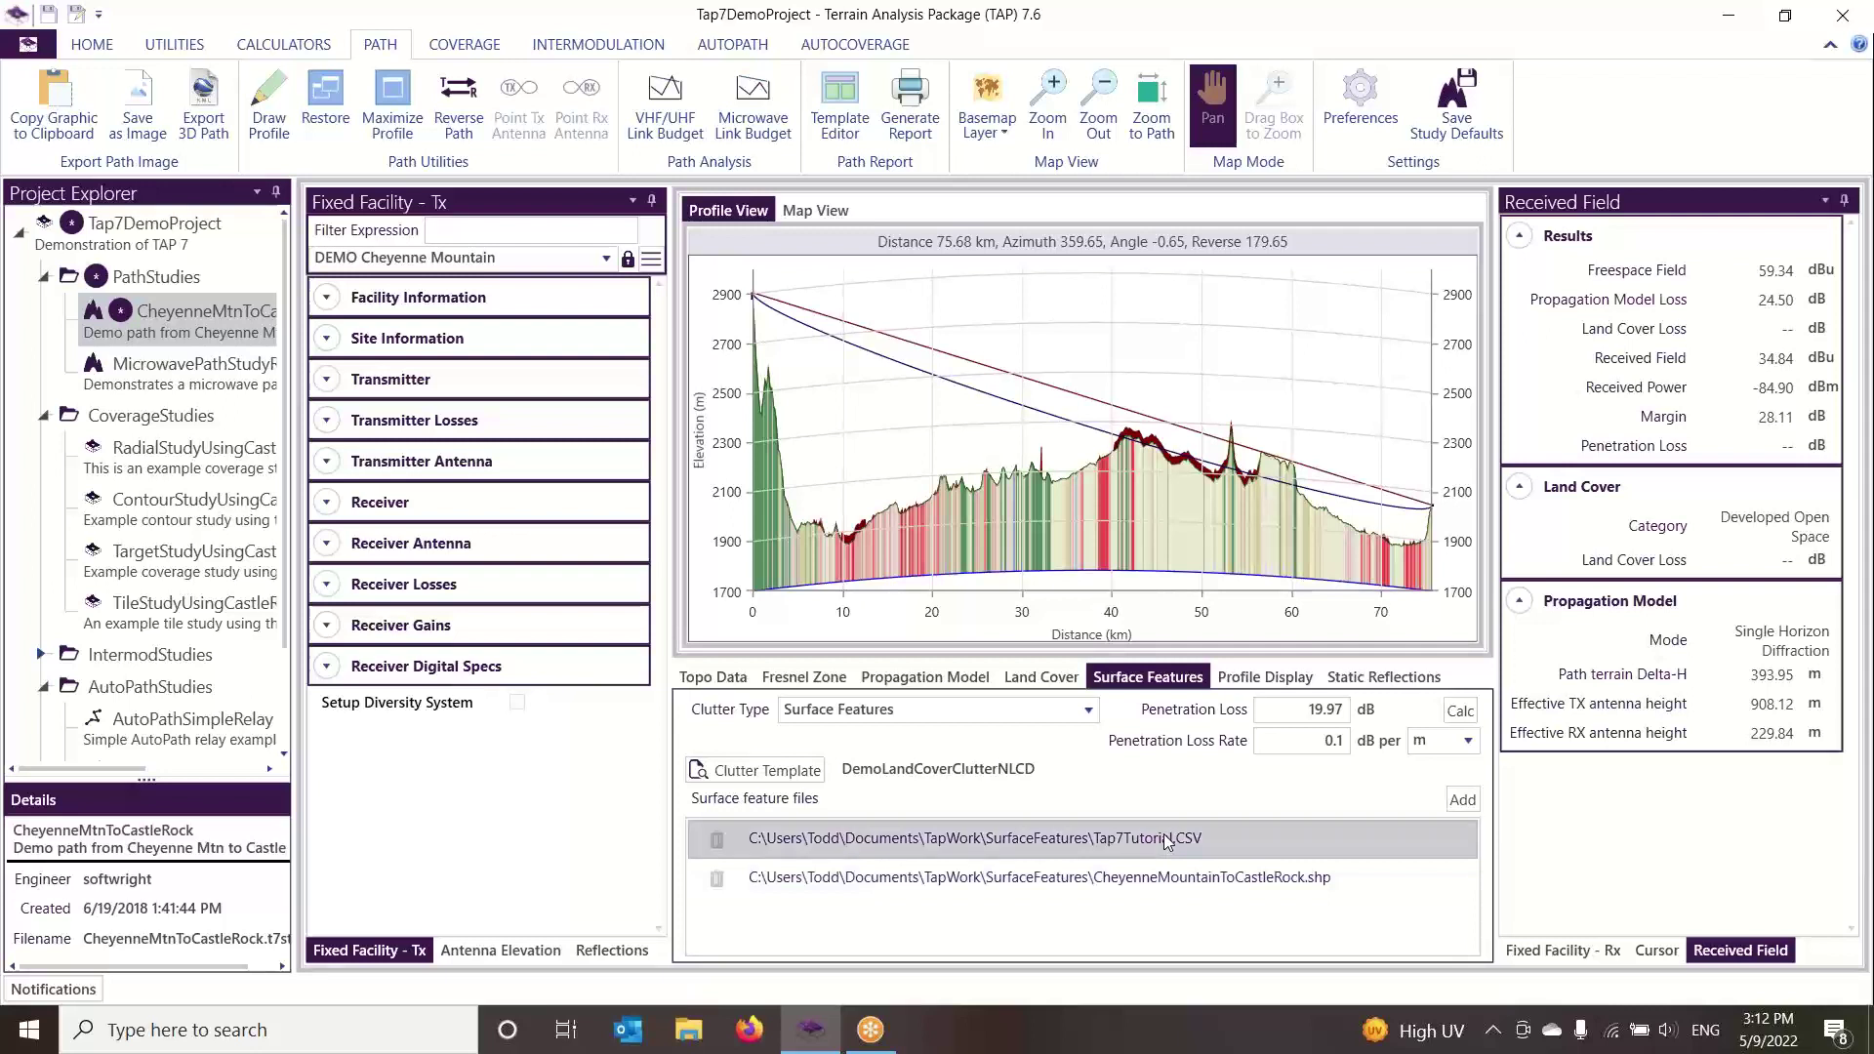
left_click(1158, 885)
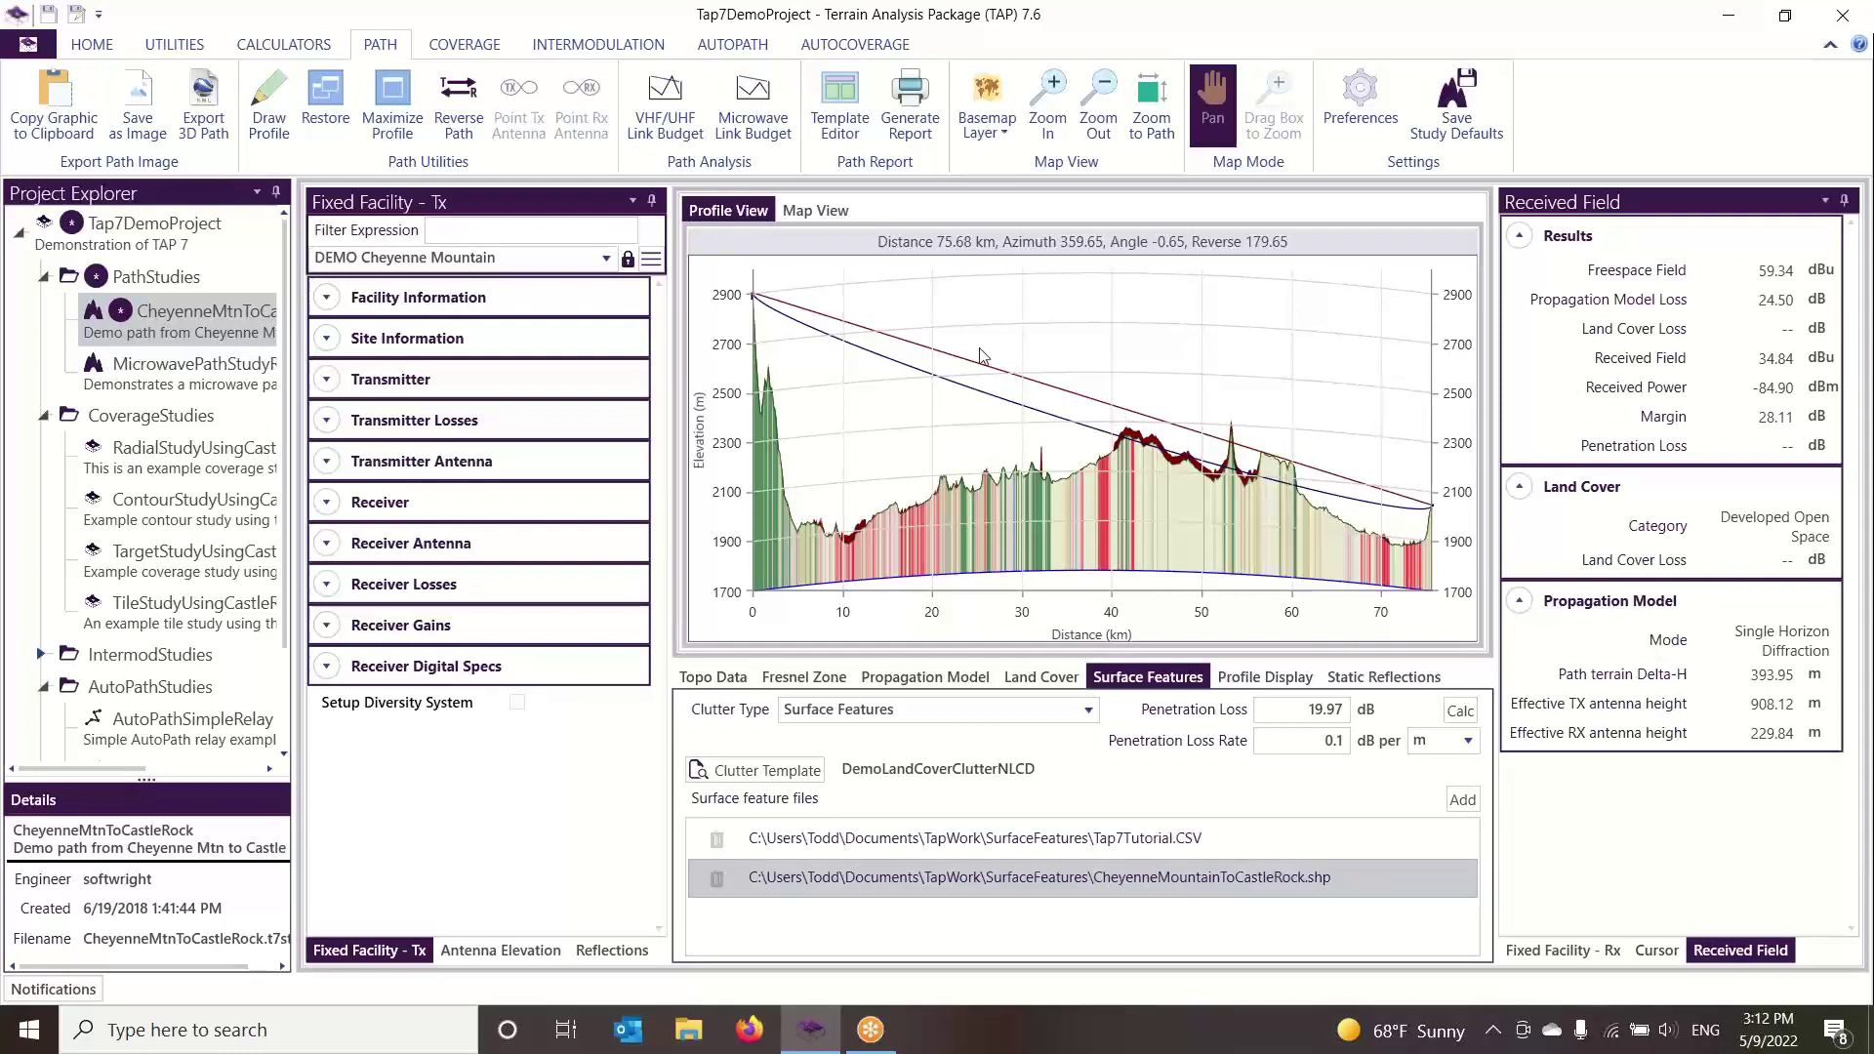
Examine the surface feature buildings on the map along the path, from the large circular feature south to the West Woodmen Road neighborhood
left_click(815, 210)
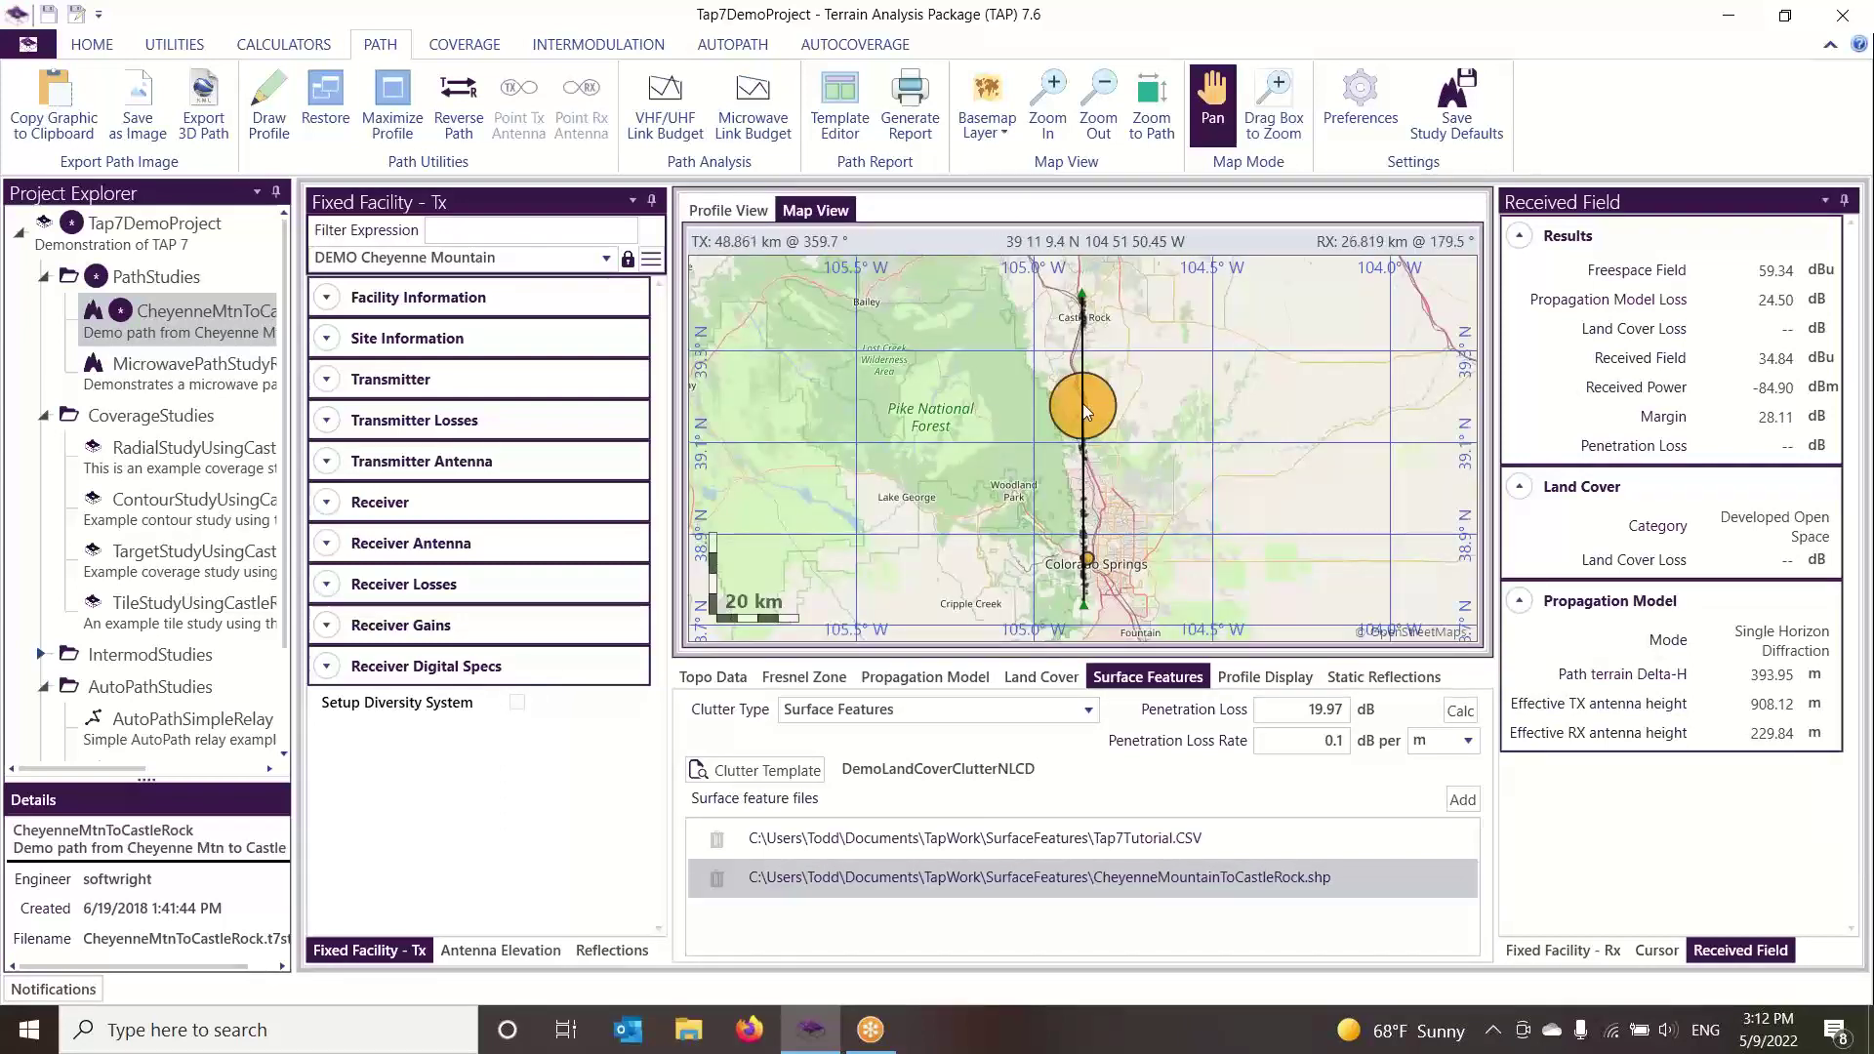
scroll(1084, 405, "up", 2)
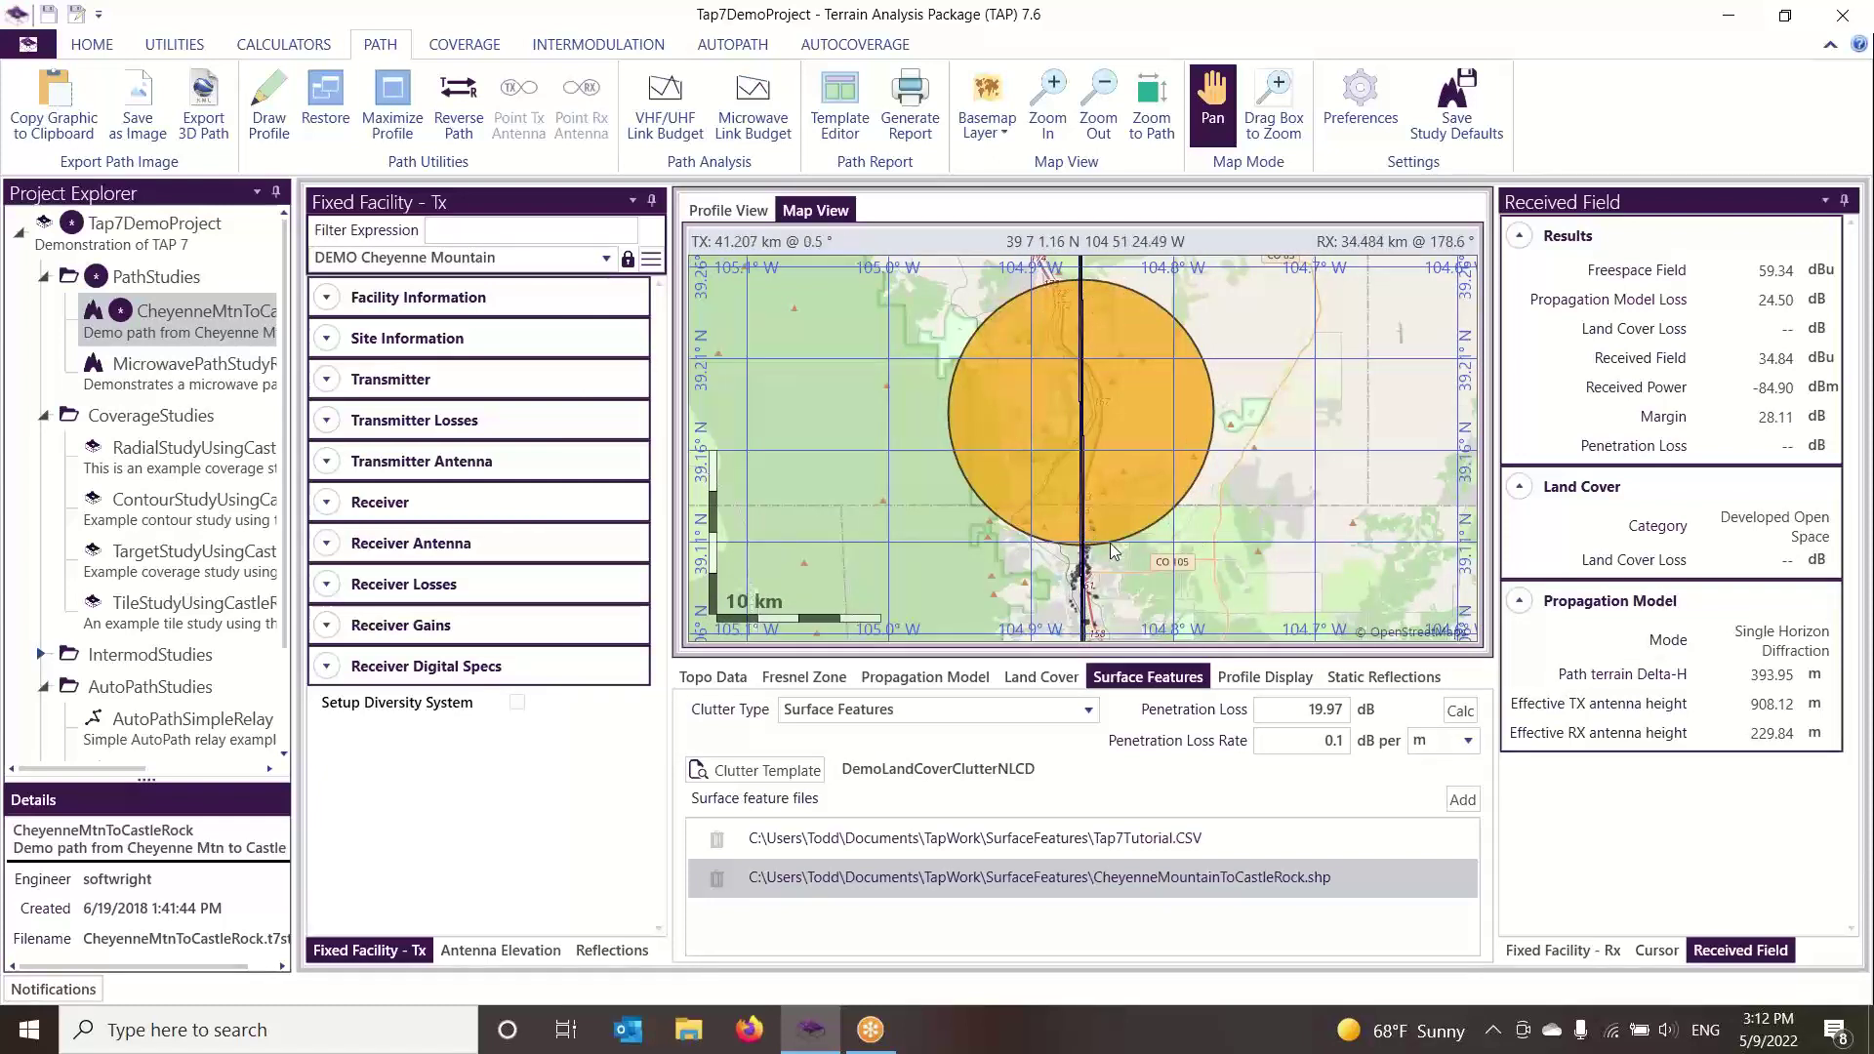
scroll(1086, 569, "up", 5)
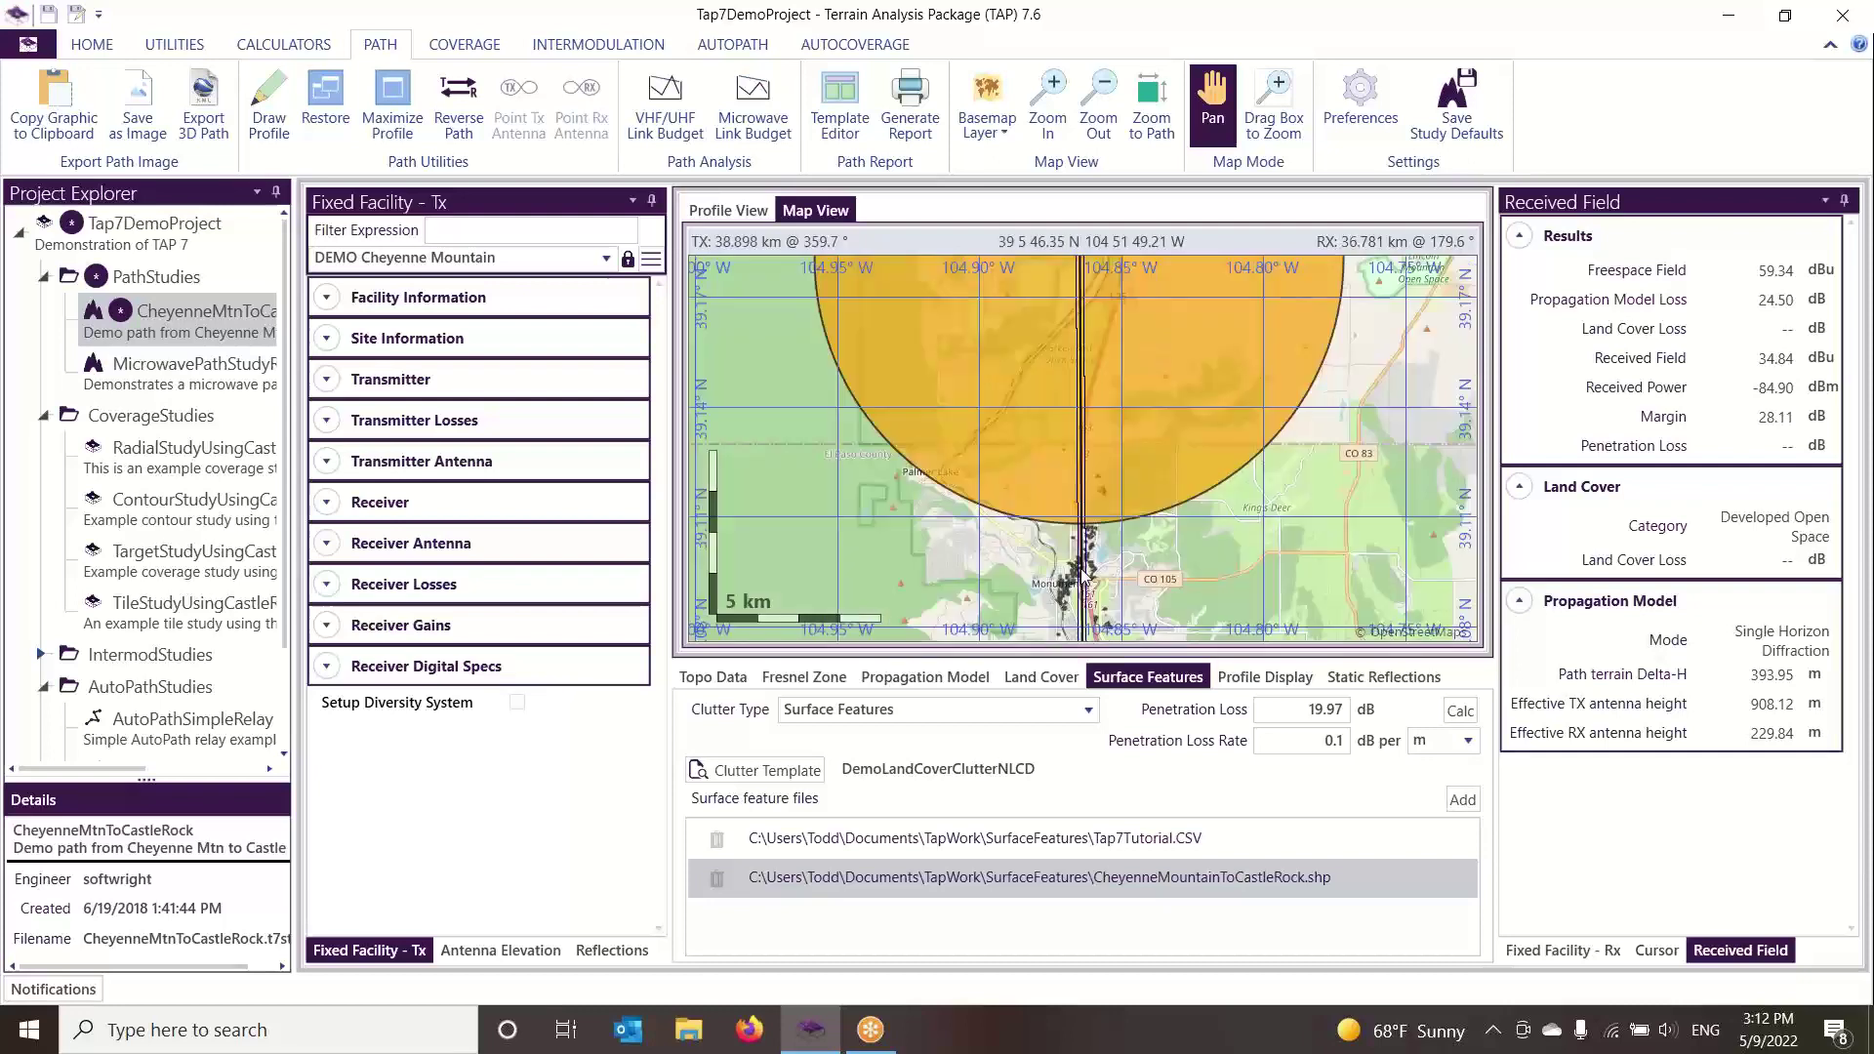
left_click_drag(1099, 587, 1103, 170)
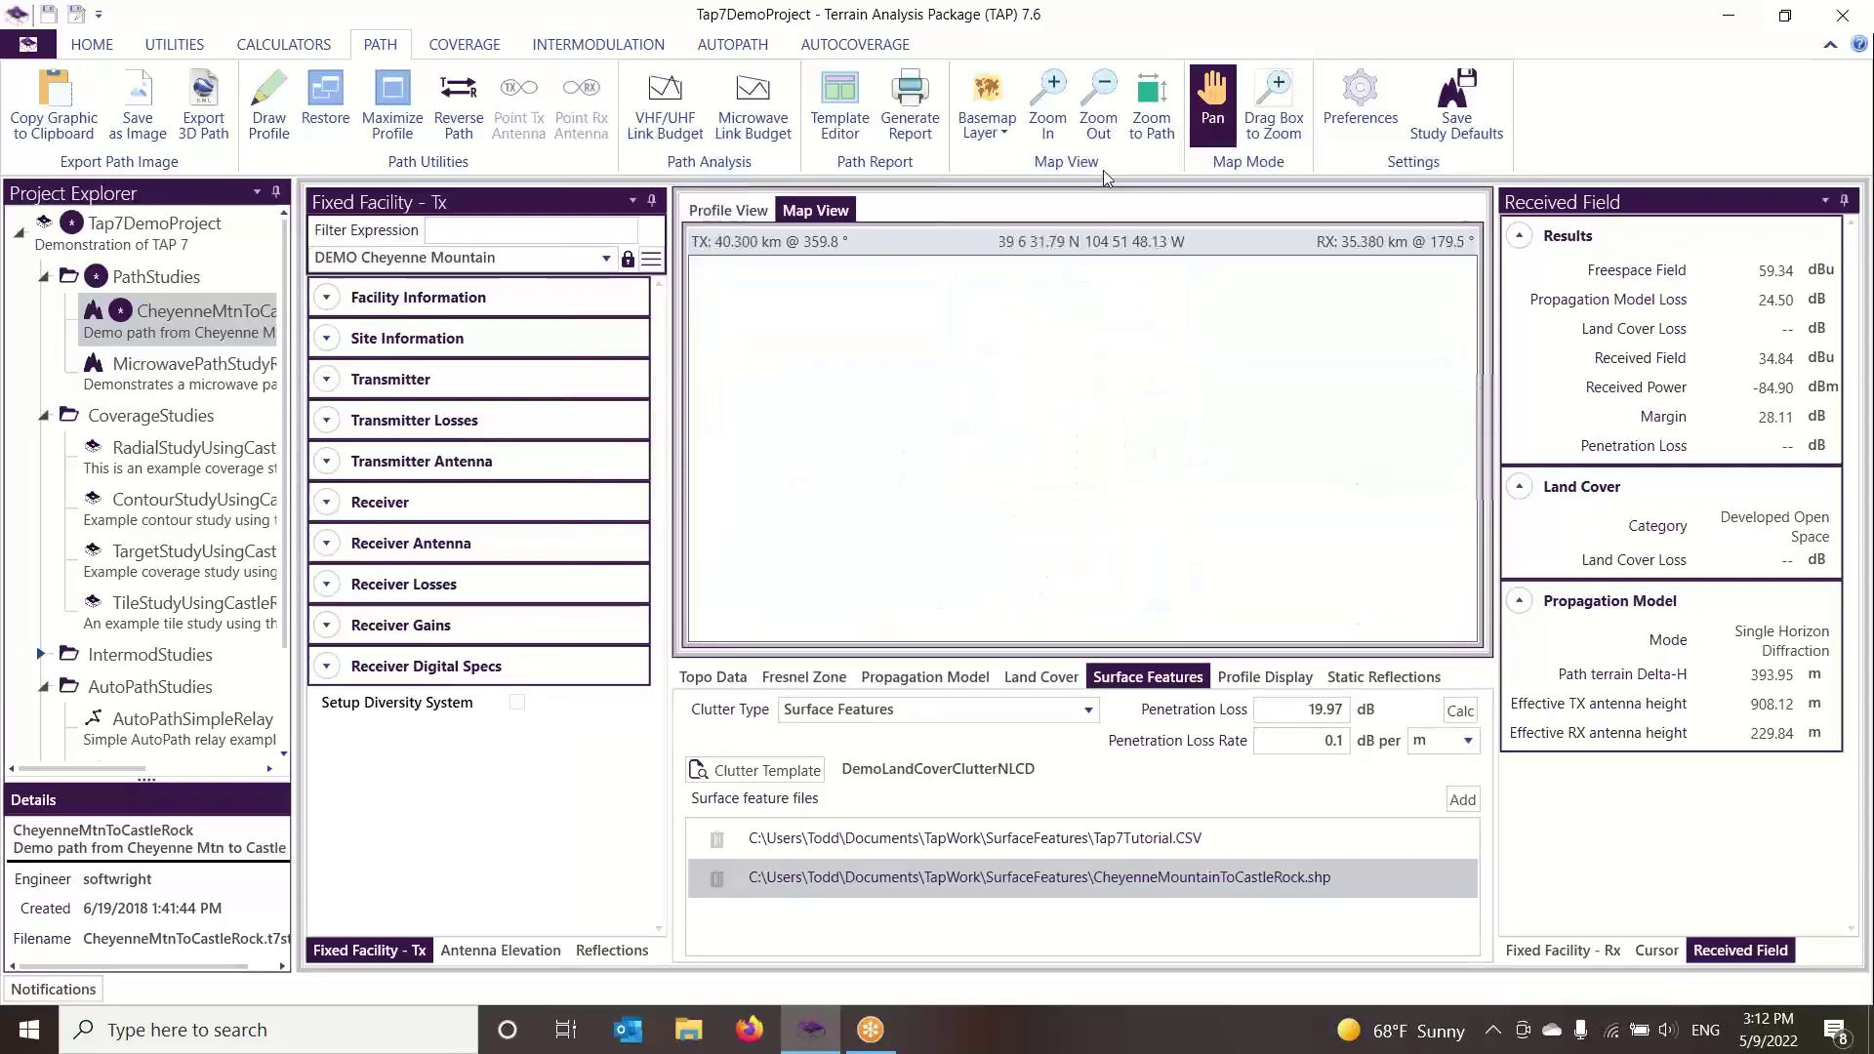
scroll(1094, 558, "down", 1)
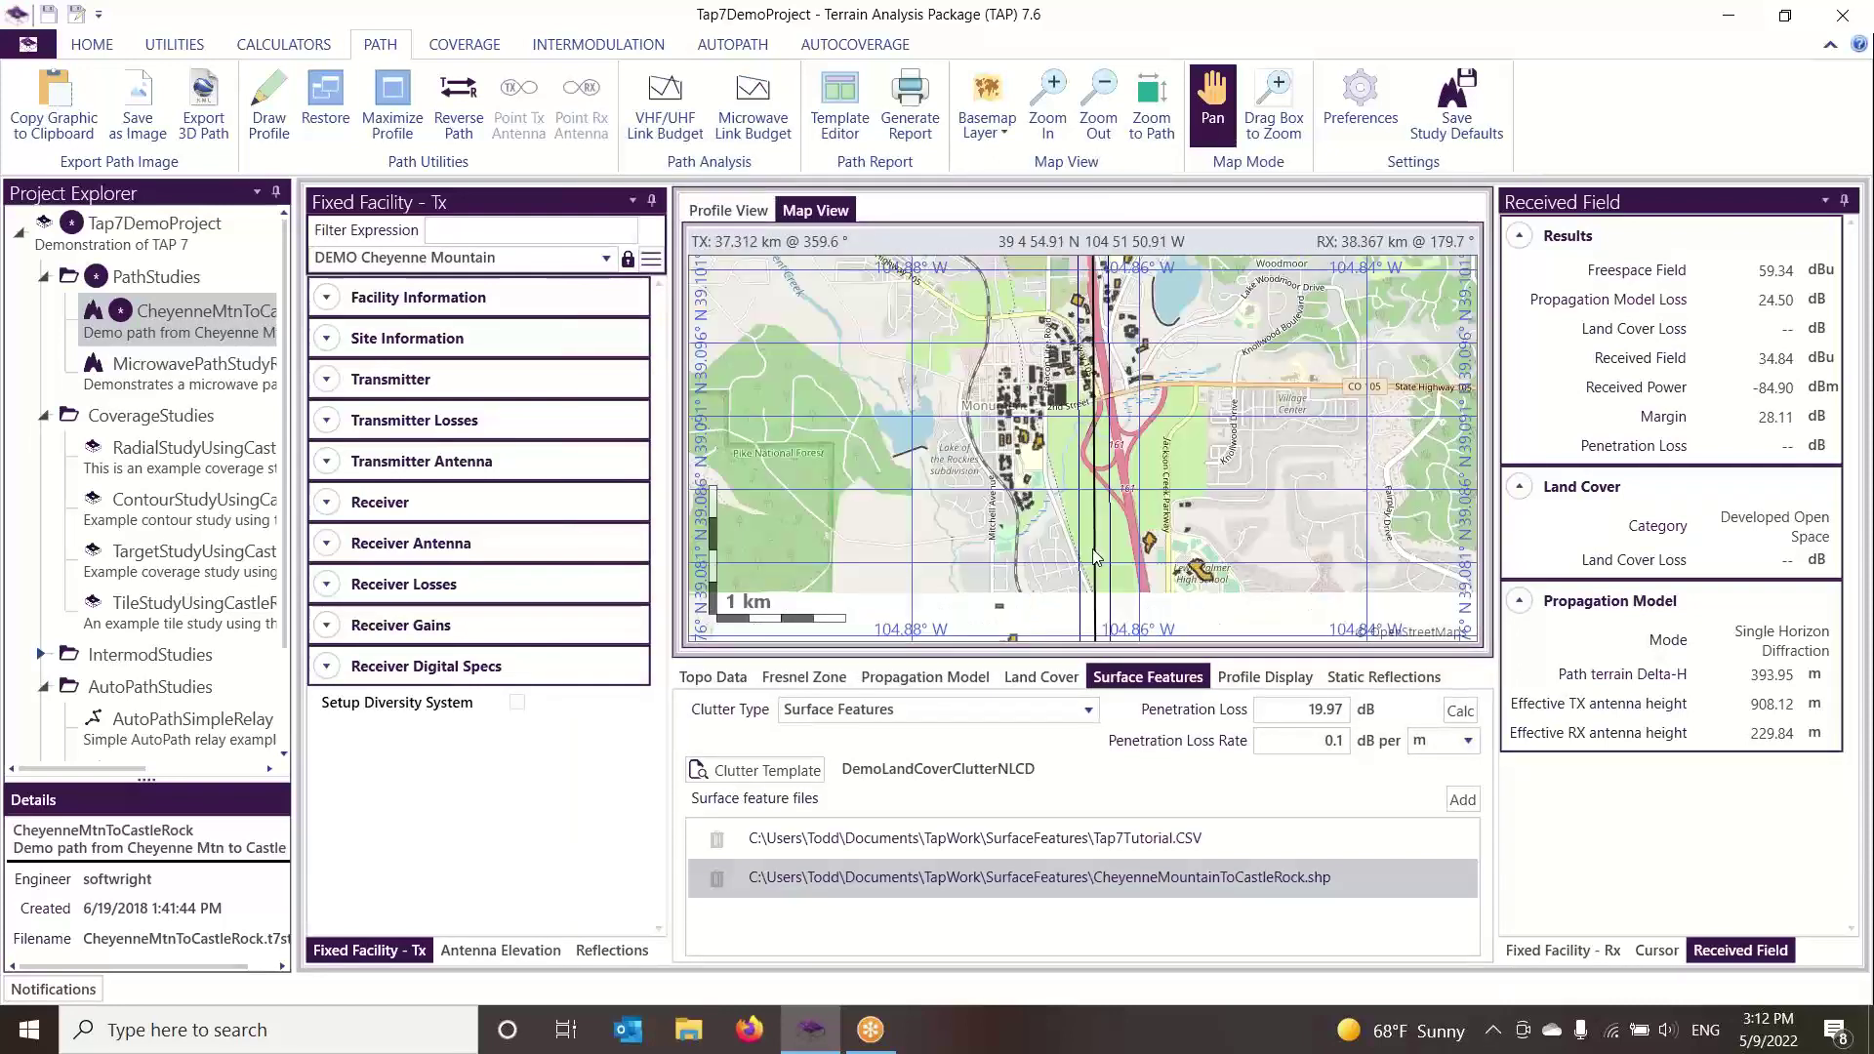
left_click_drag(1099, 586, 1101, 322)
left_click_drag(1099, 576, 1111, 240)
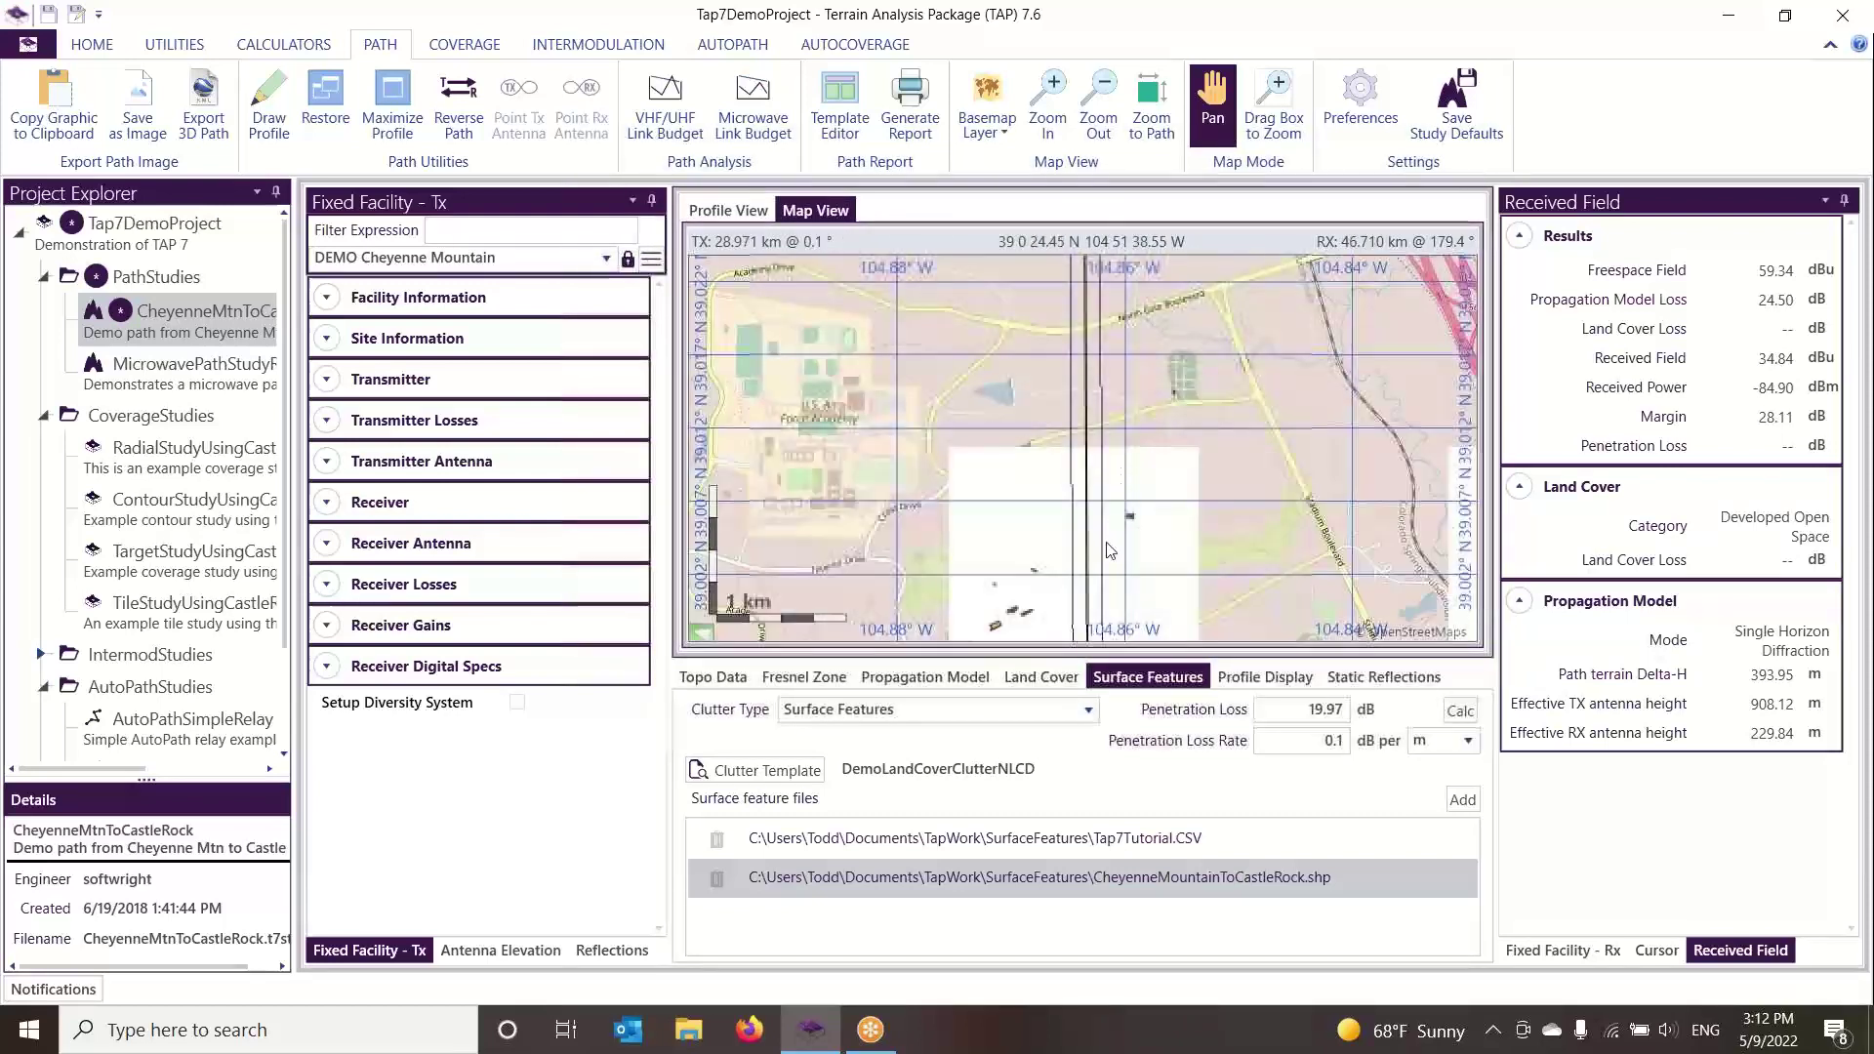
scroll(1054, 536, "down", 1)
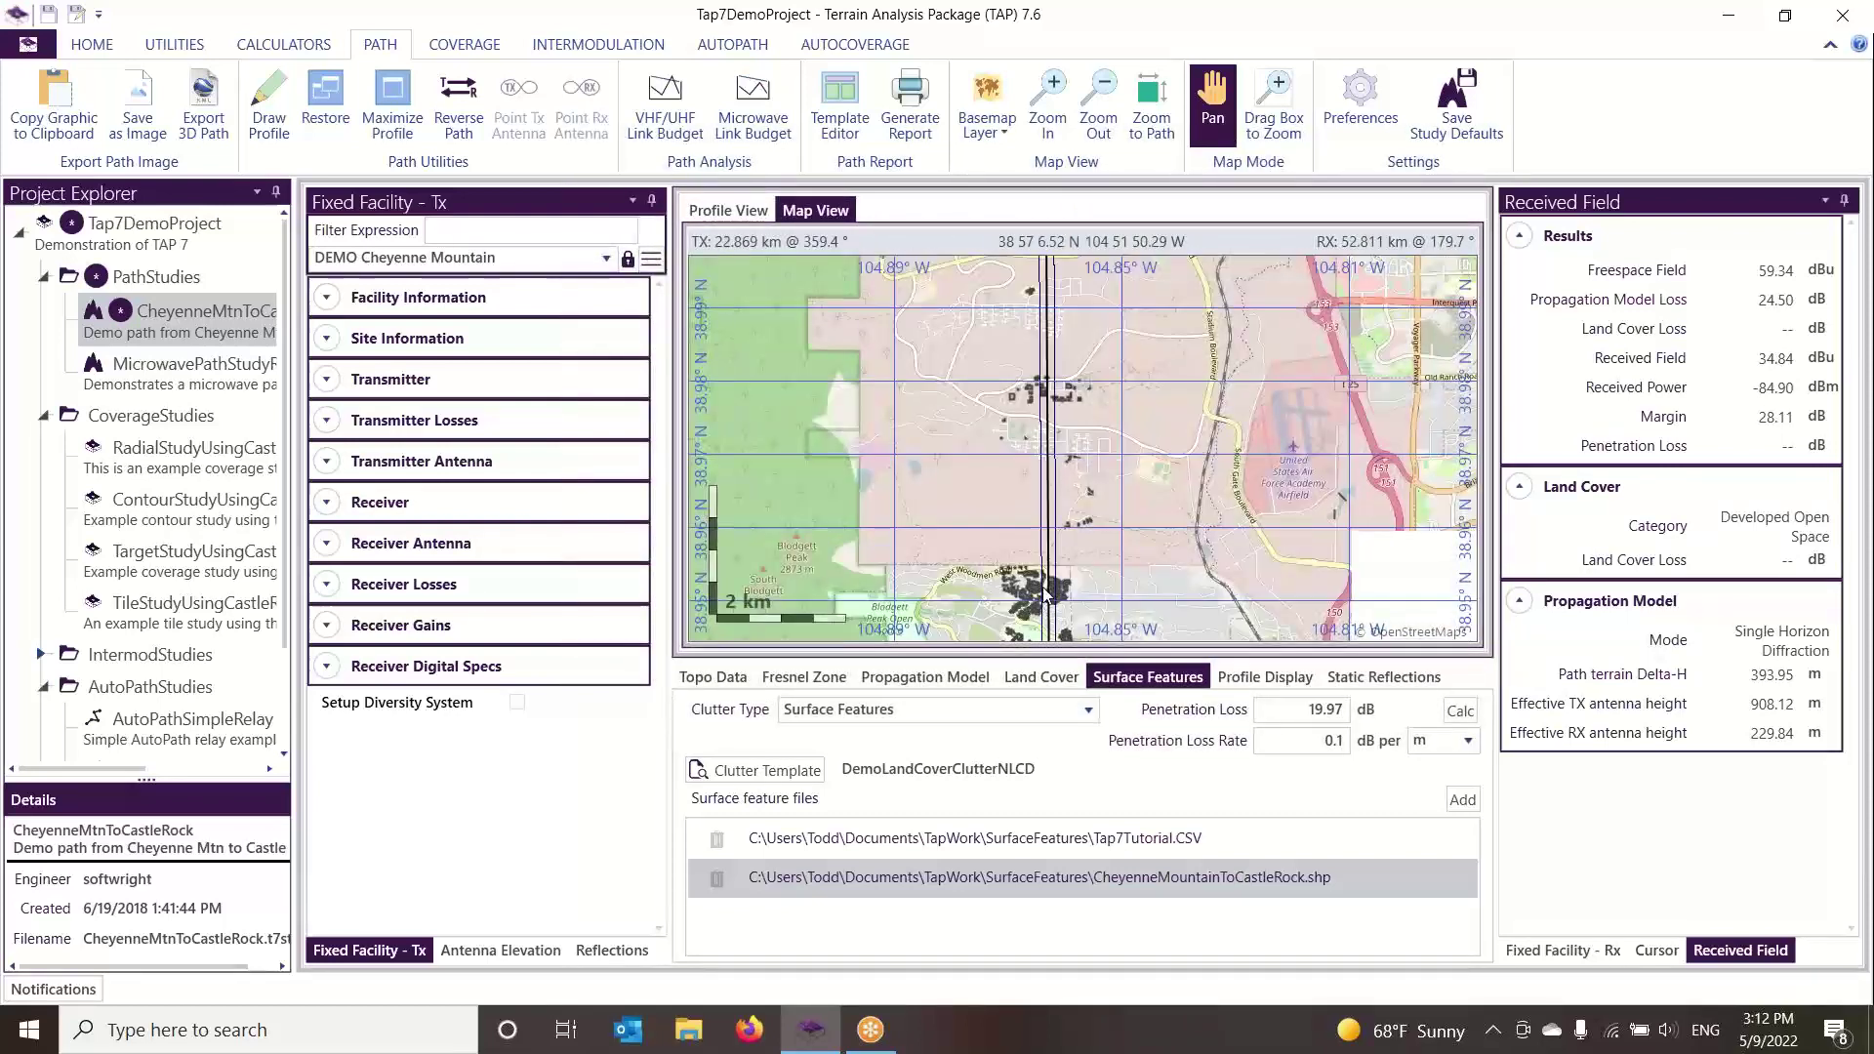
left_click_drag(1054, 536, 1074, 489)
scroll(1074, 488, "up", 3)
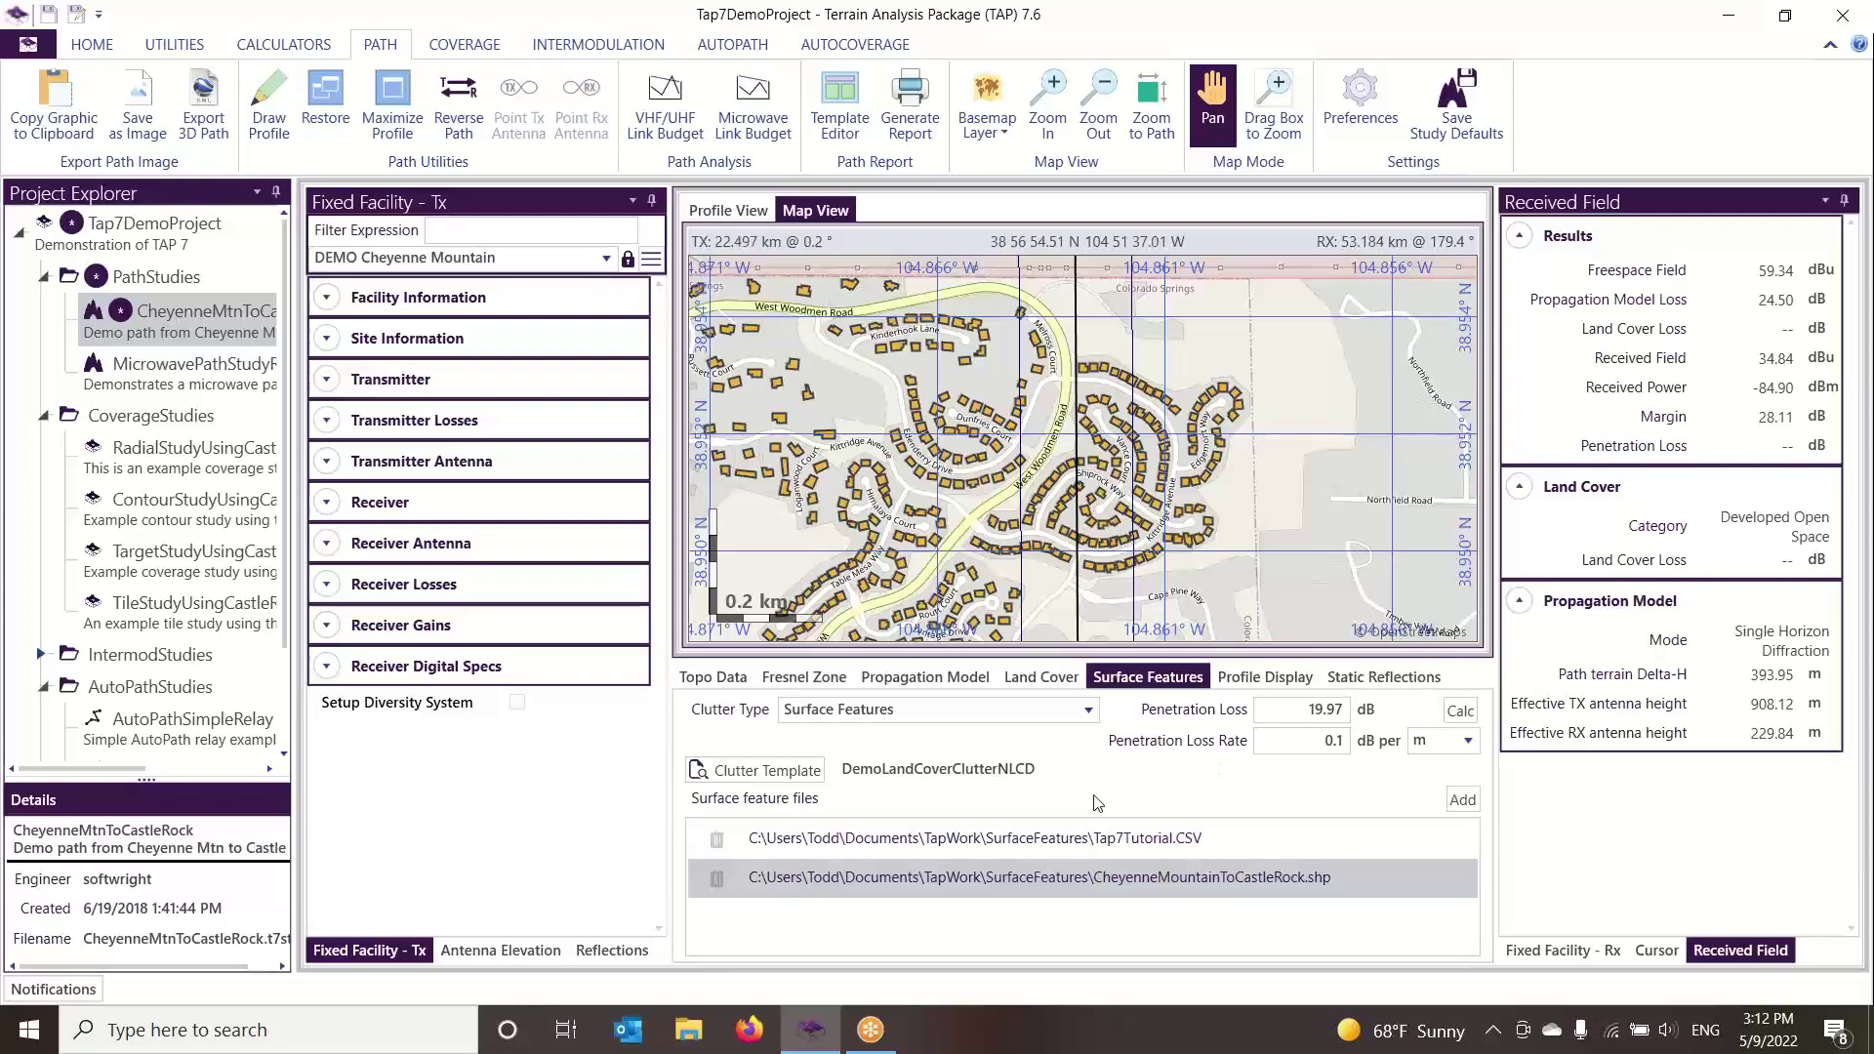
Examine the surface feature clutter on the path profile, including the buildings near 7 km and the ridge around 42 km
left_click(726, 211)
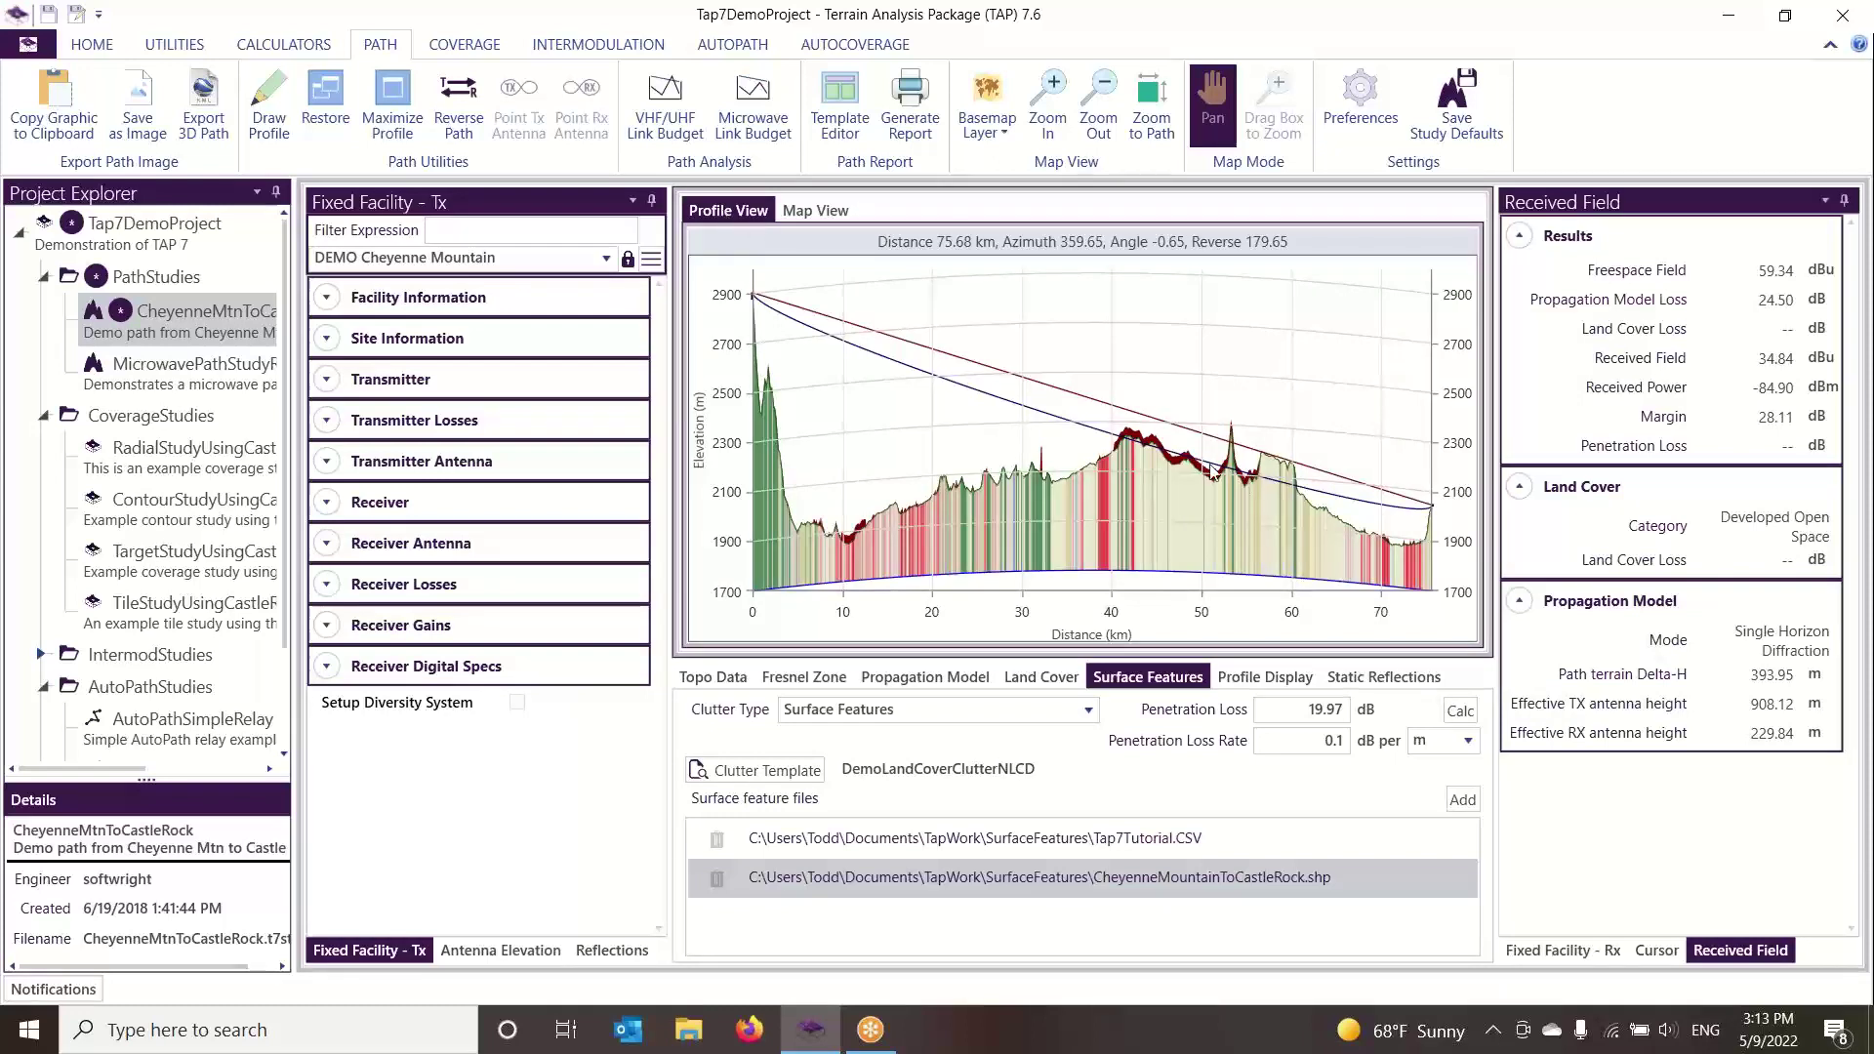
scroll(1210, 471, "up", 5)
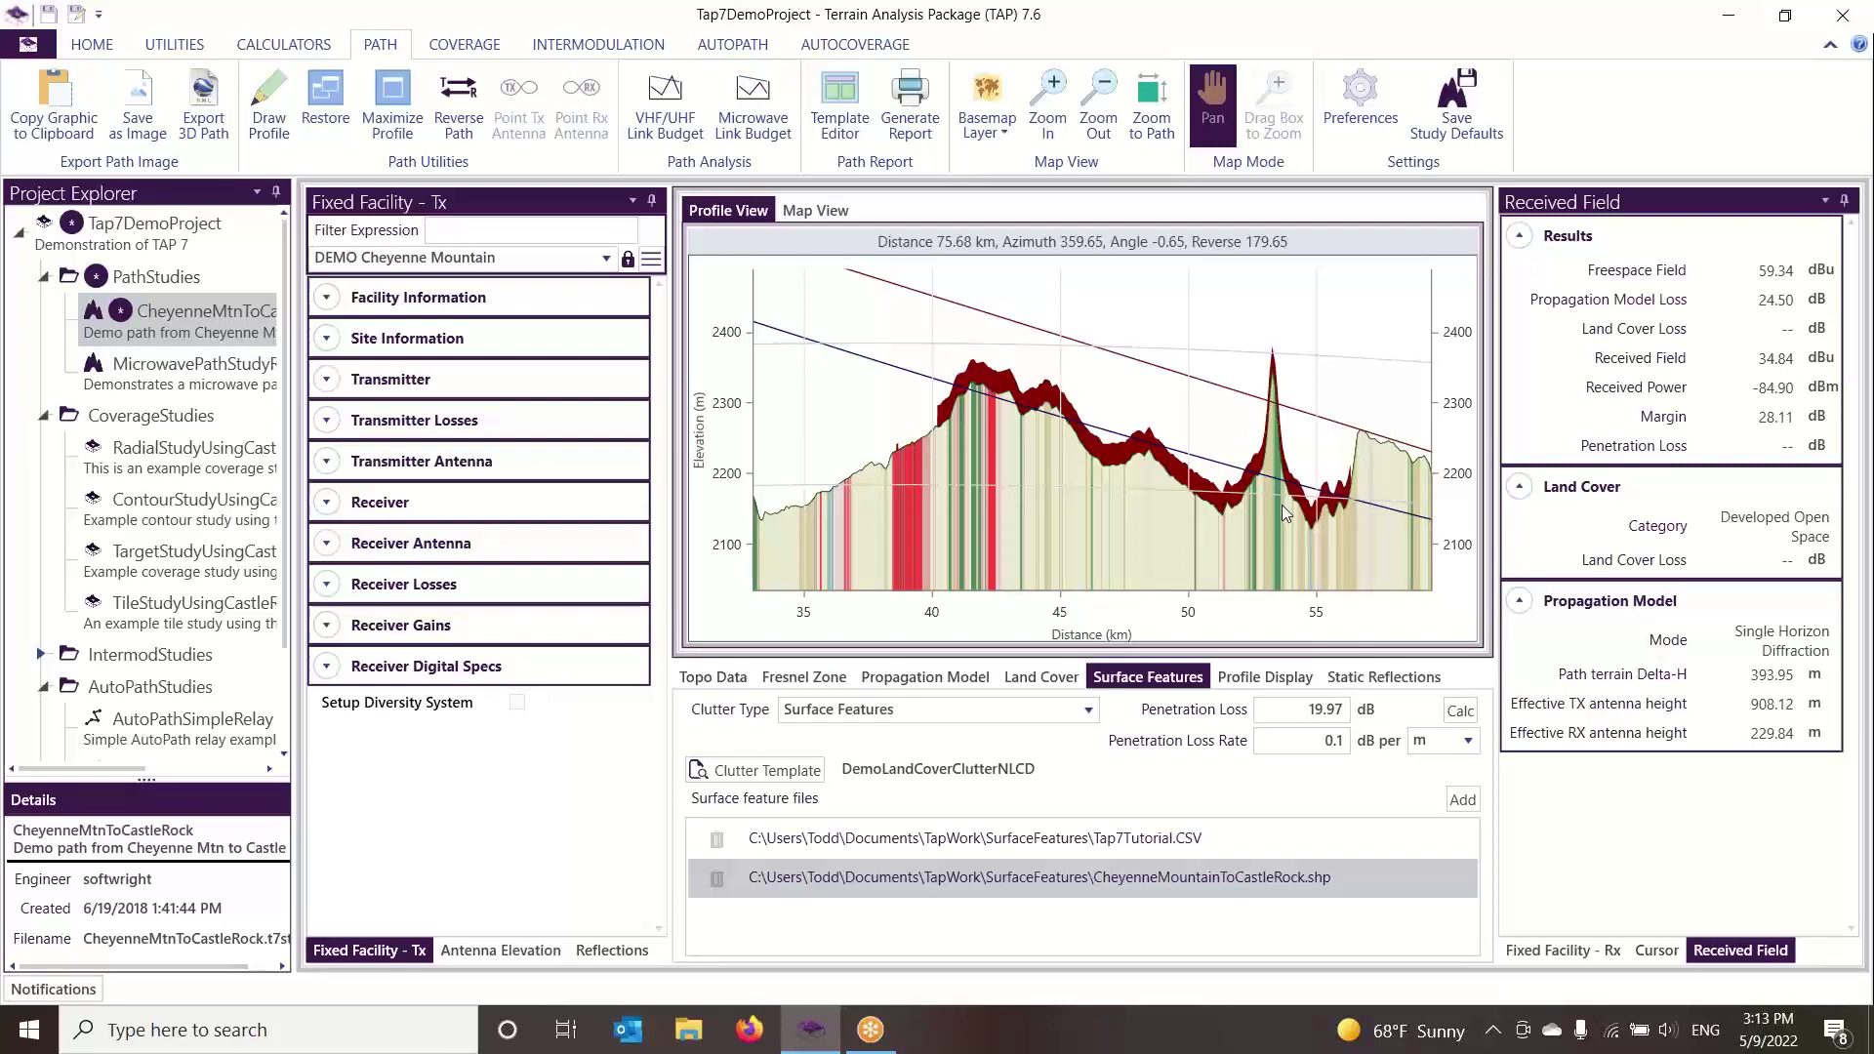
scroll(1211, 508, "down", 5)
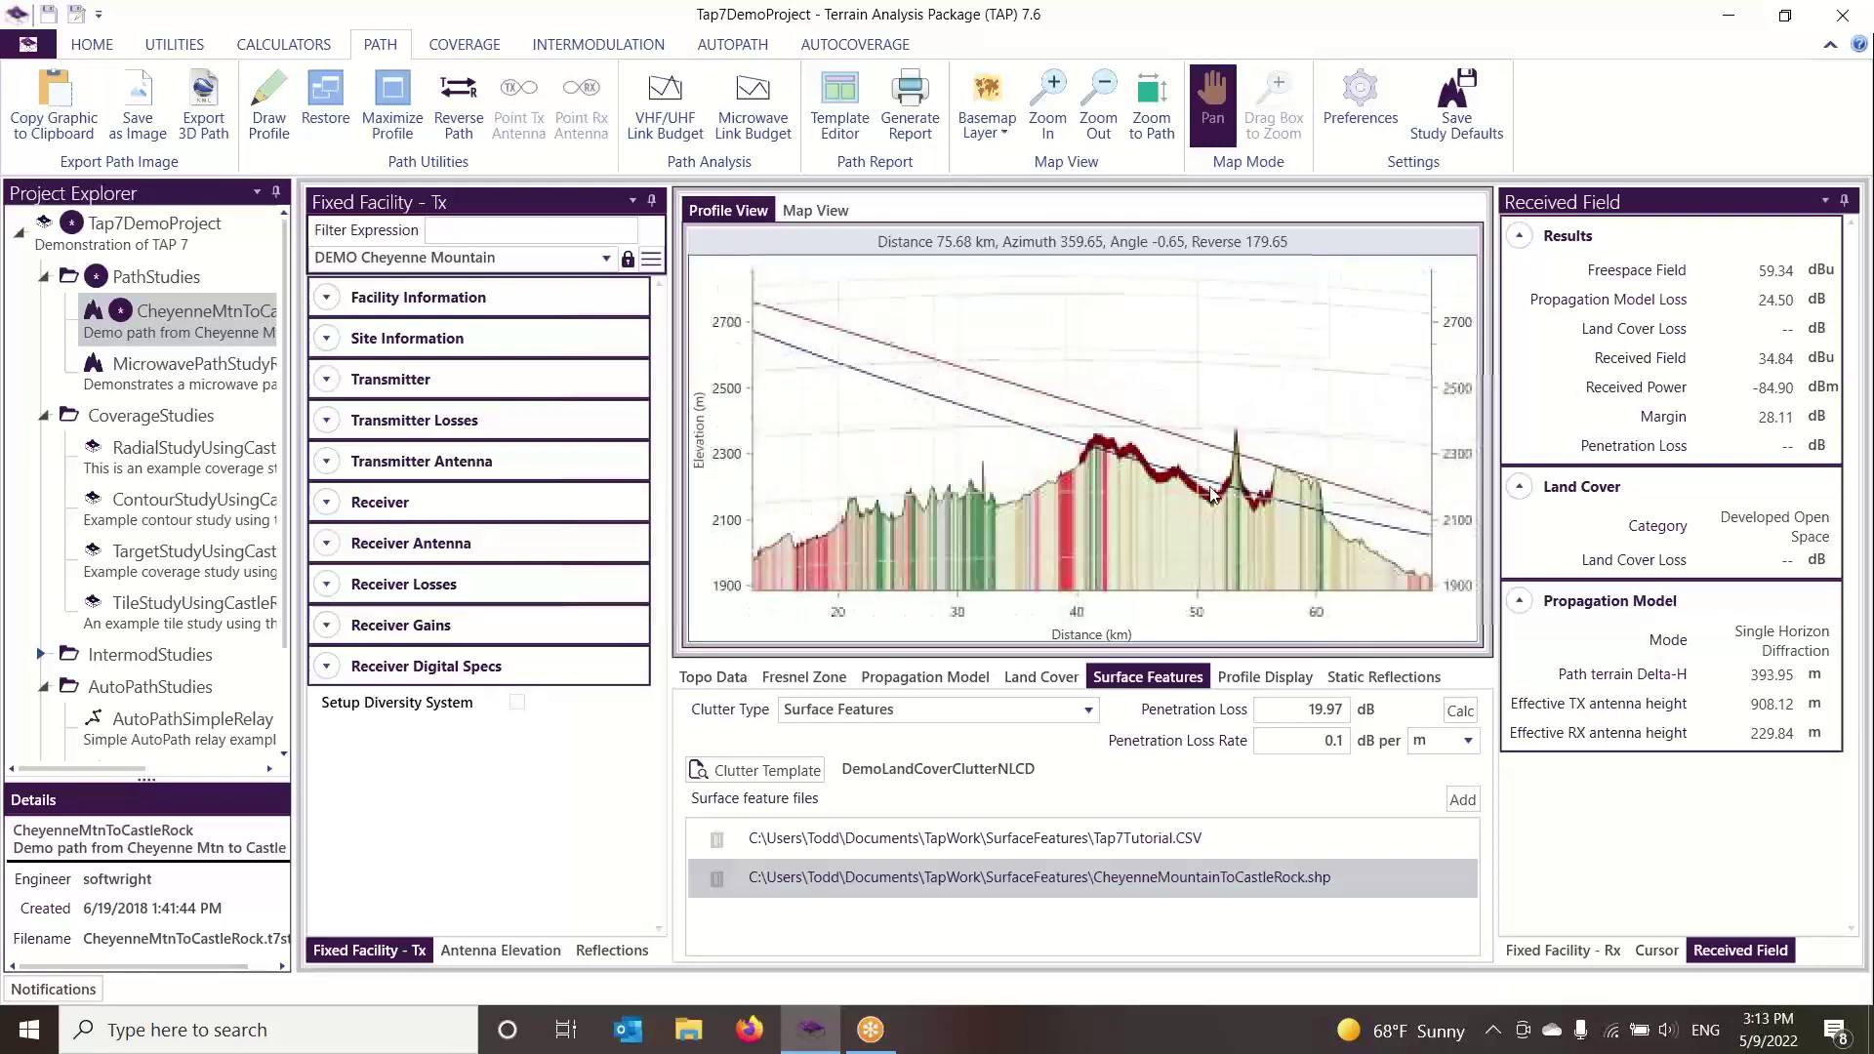
scroll(839, 535, "up", 5)
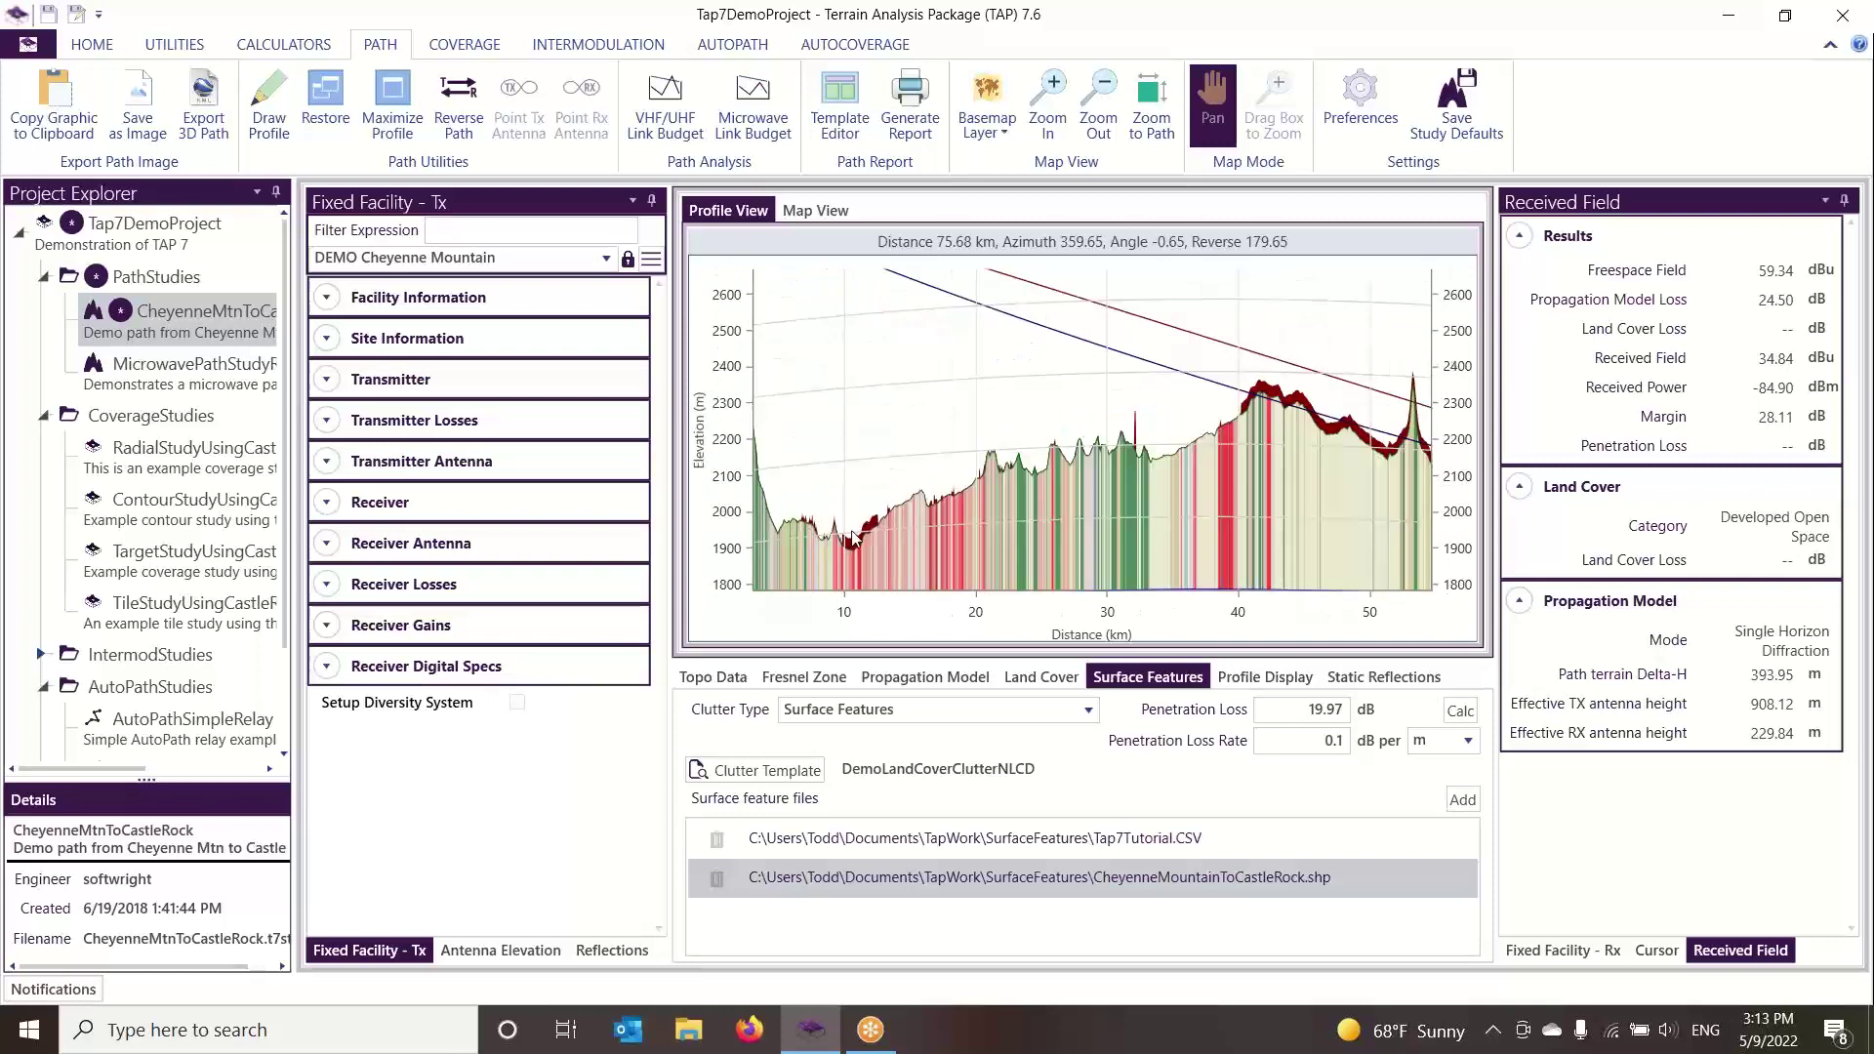
left_click_drag(849, 534, 1055, 494)
scroll(973, 482, "up", 8)
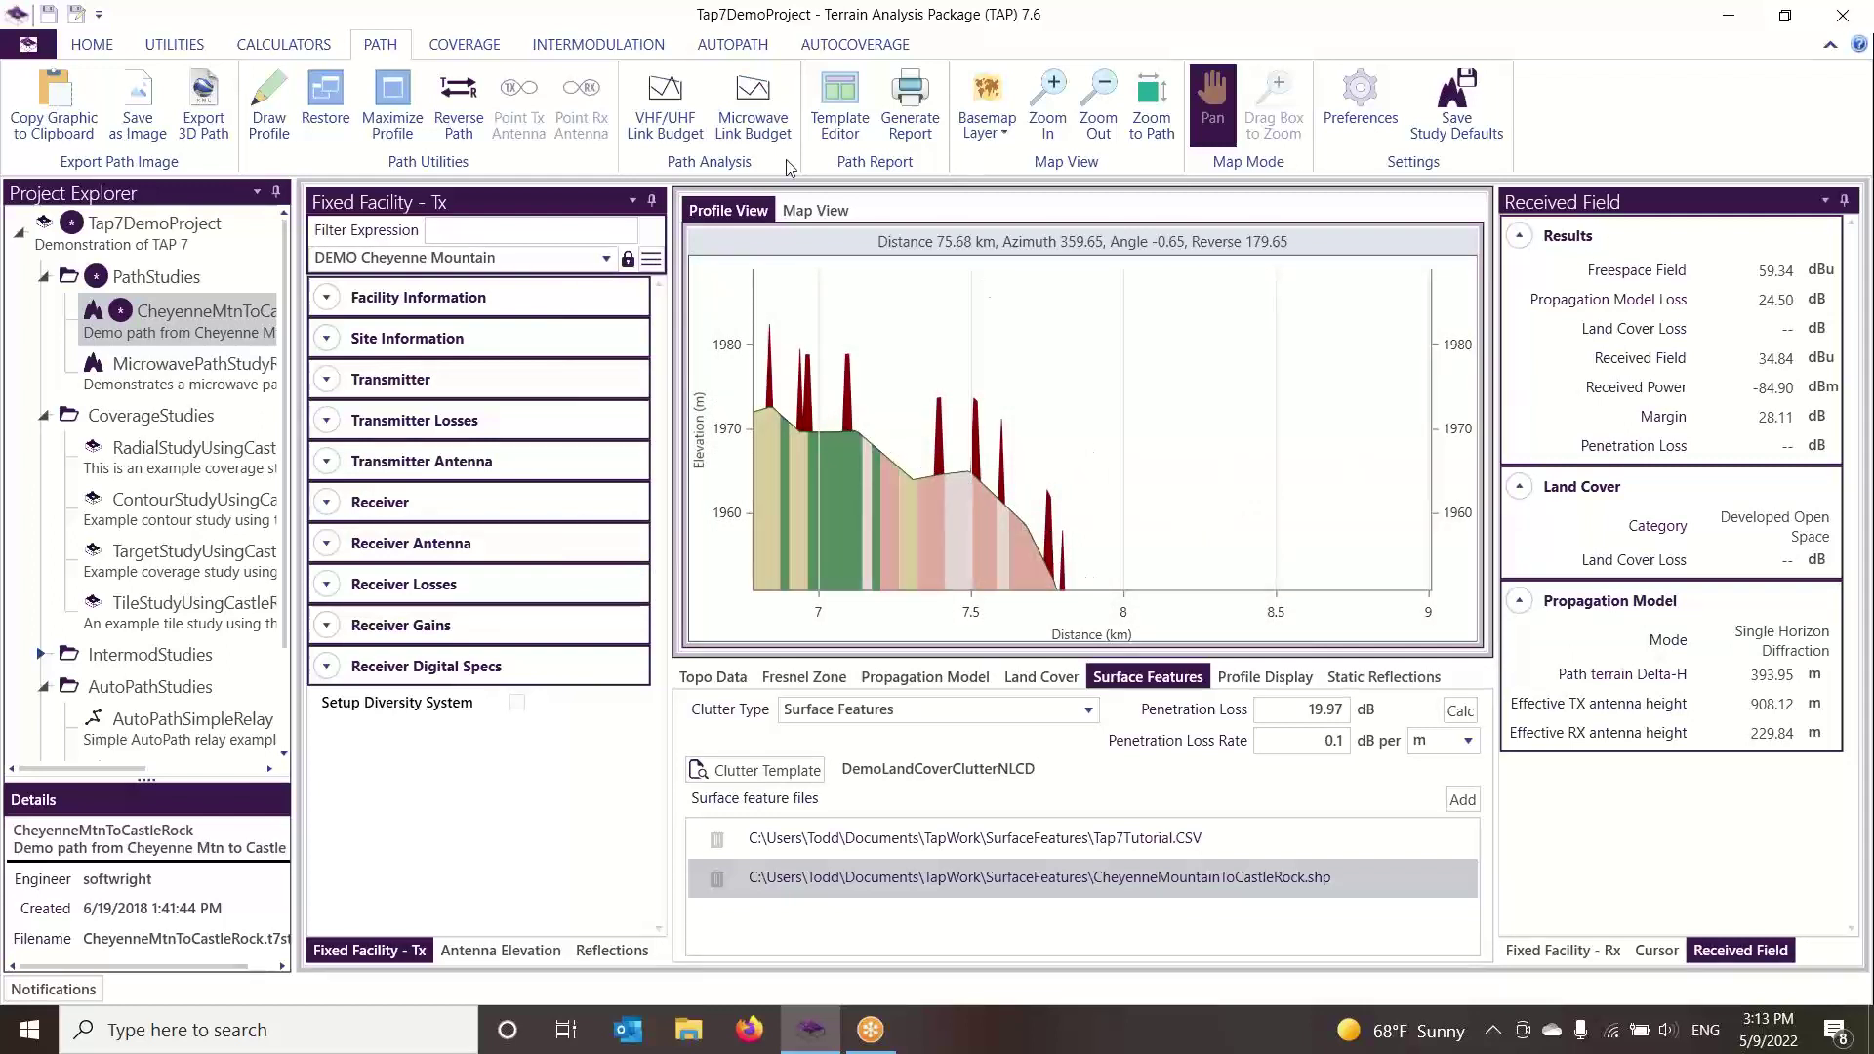
scroll(1093, 498, "down", 6)
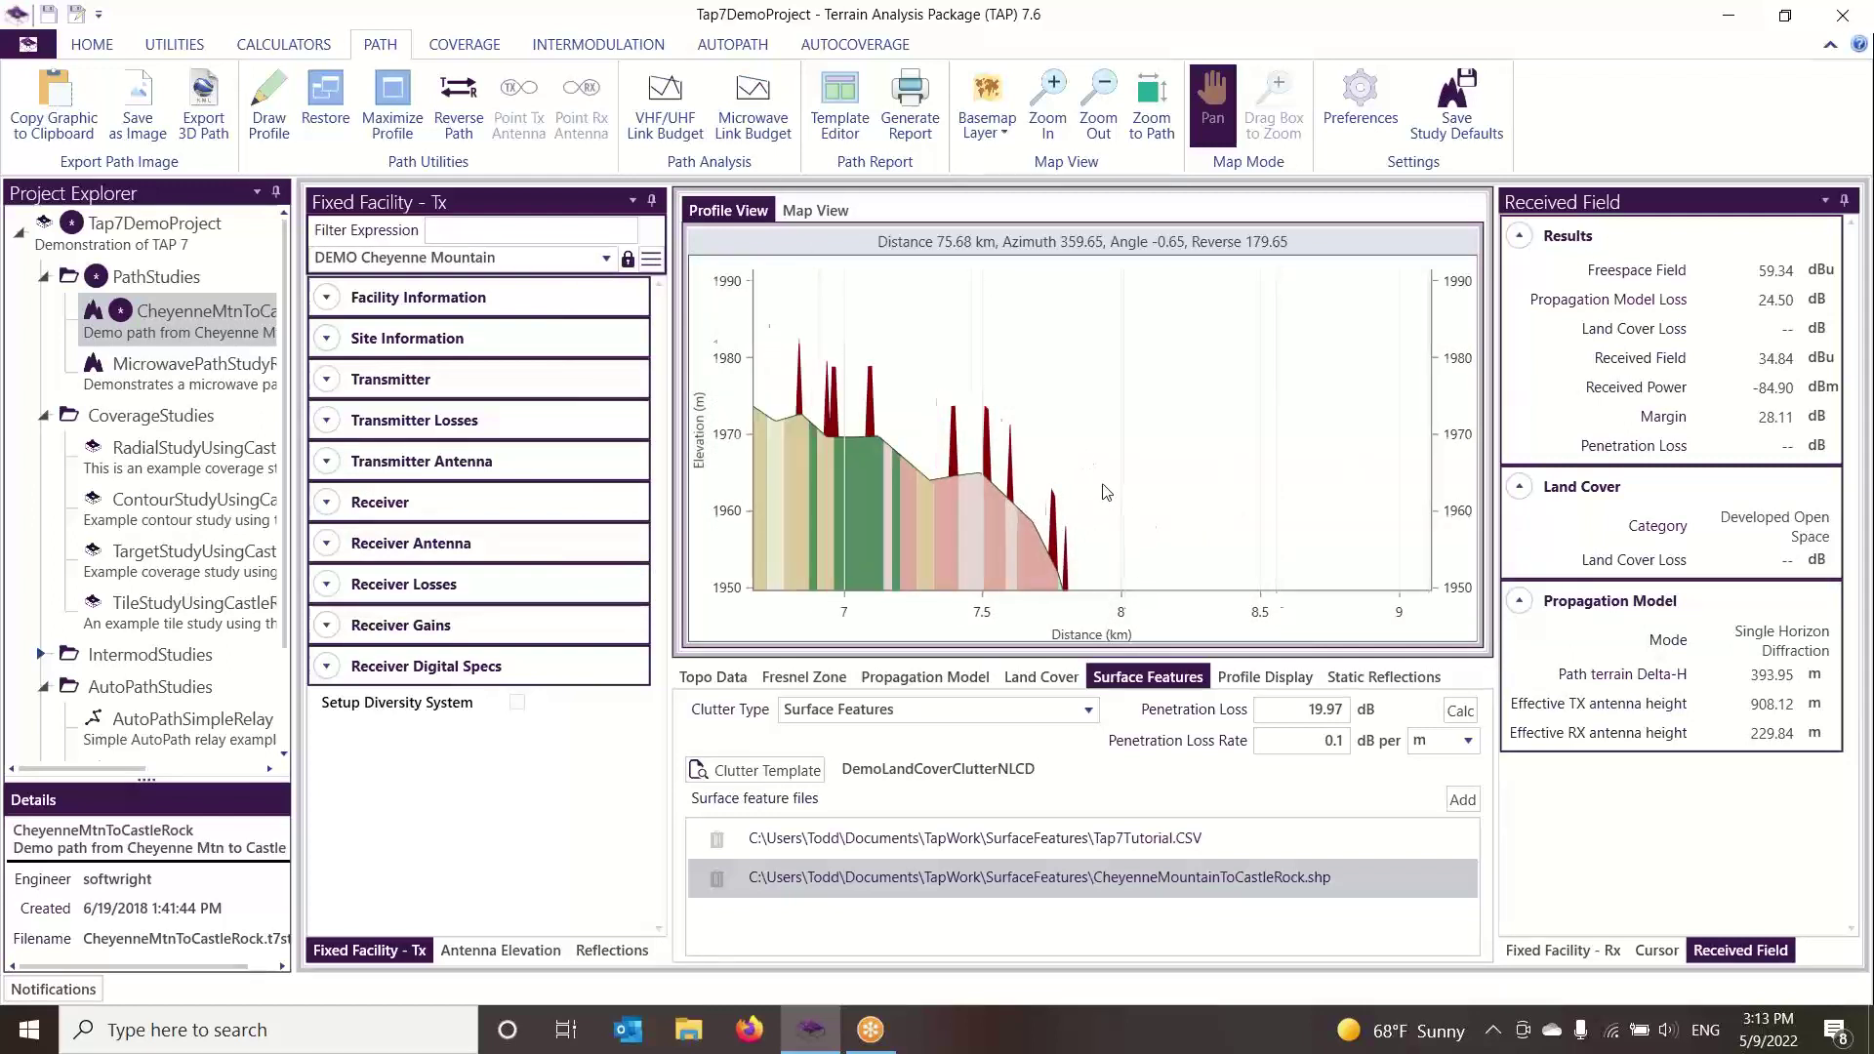
scroll(1152, 430, "down", 10)
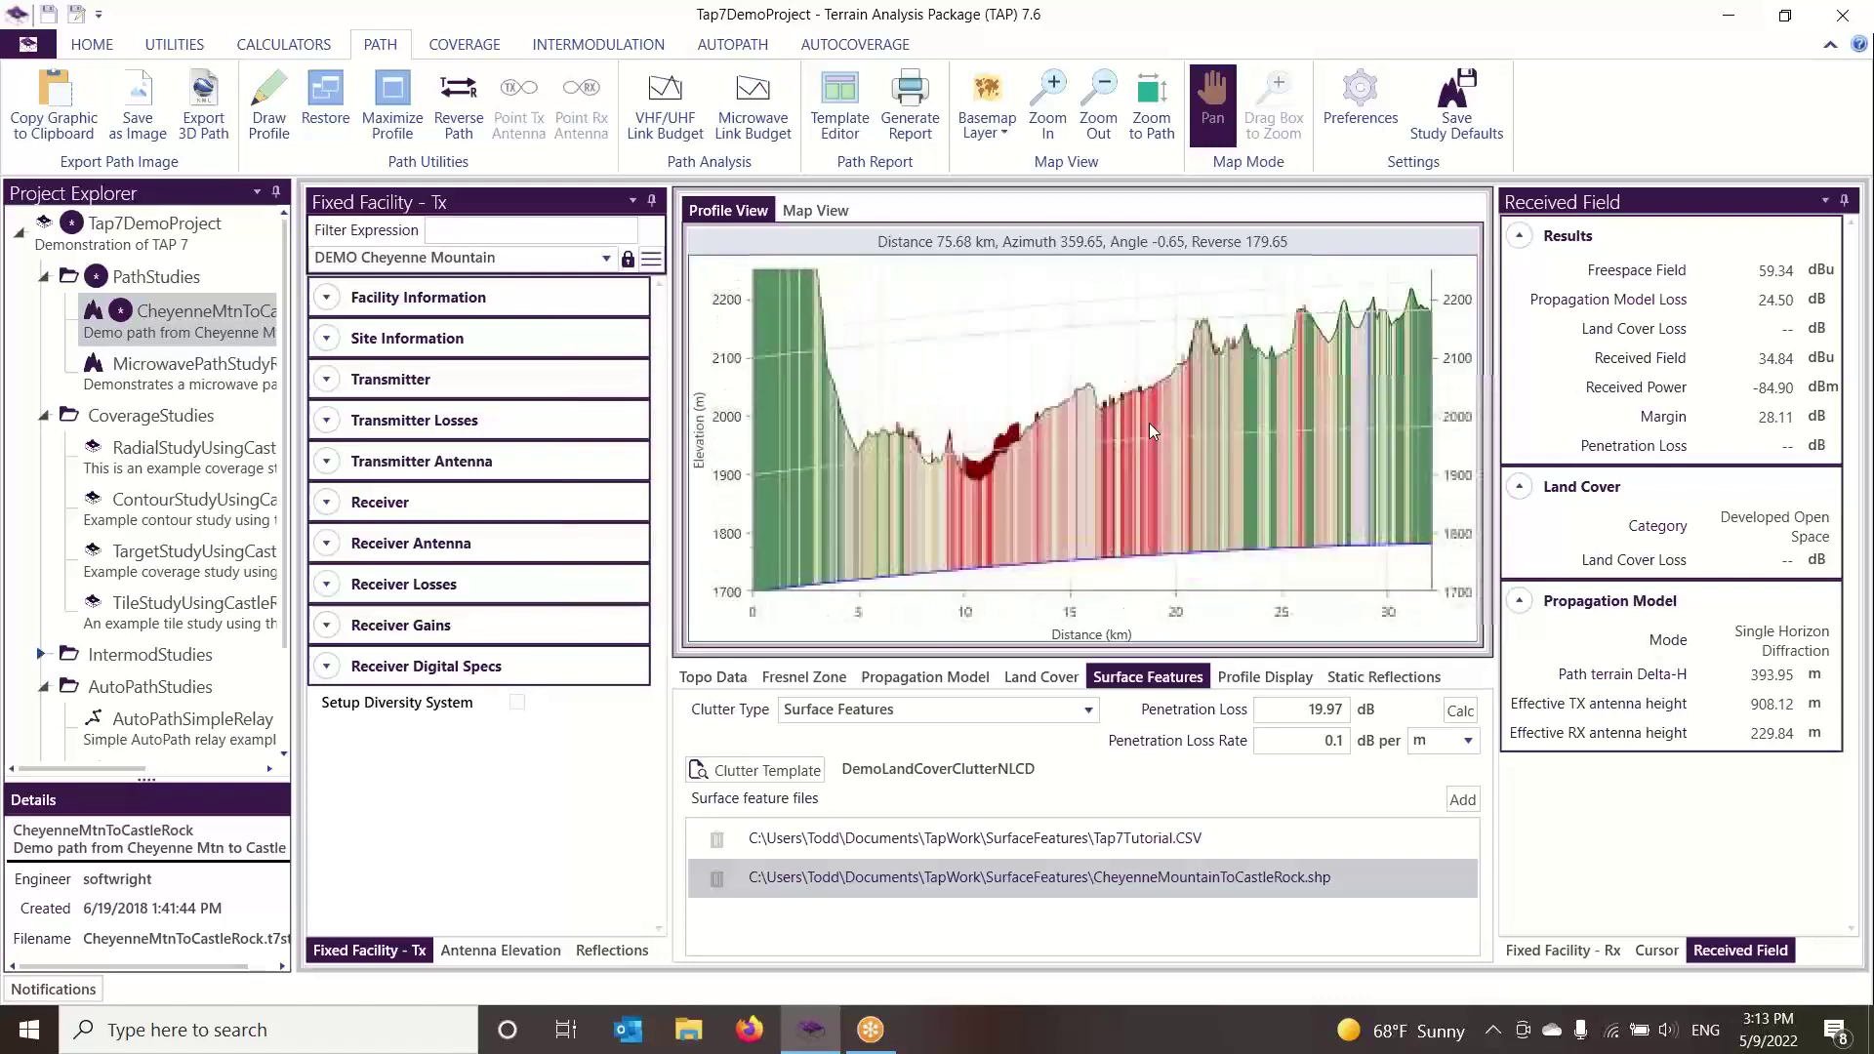
scroll(1152, 430, "down", 3)
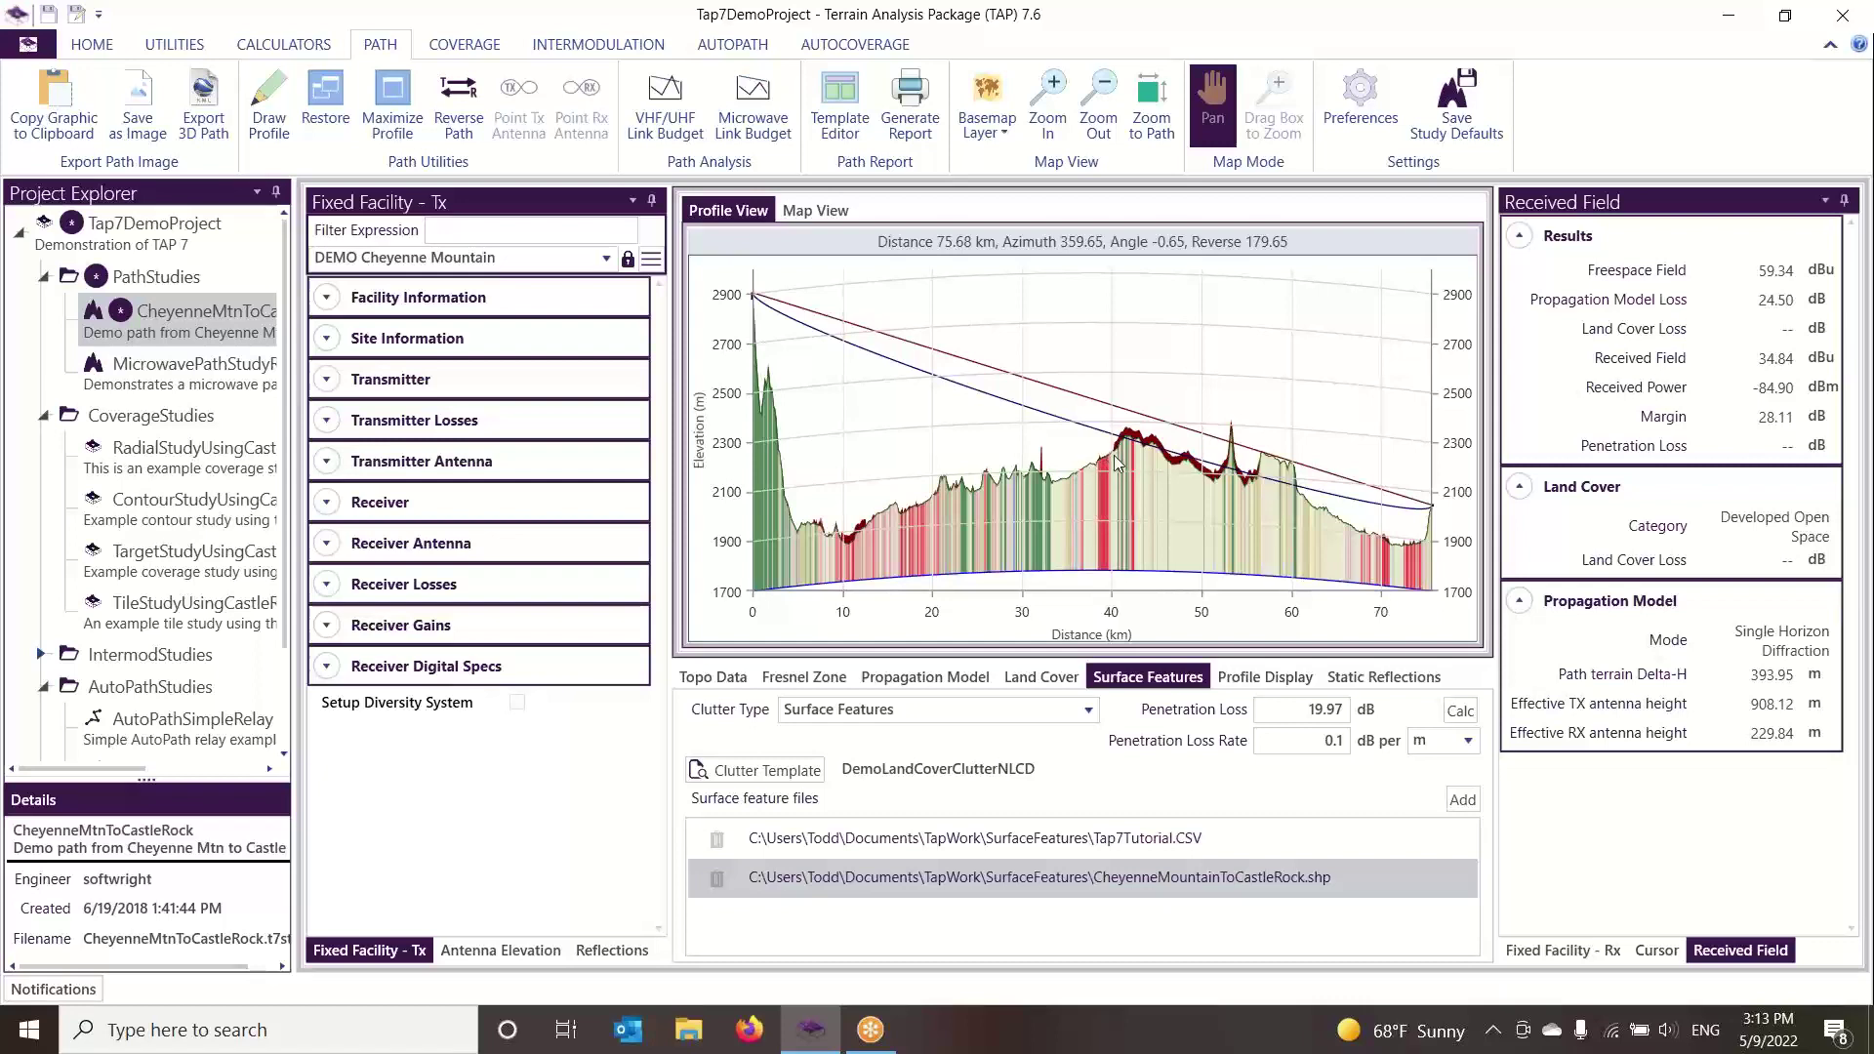
scroll(1113, 468, "up", 2)
scroll(1097, 465, "up", 2)
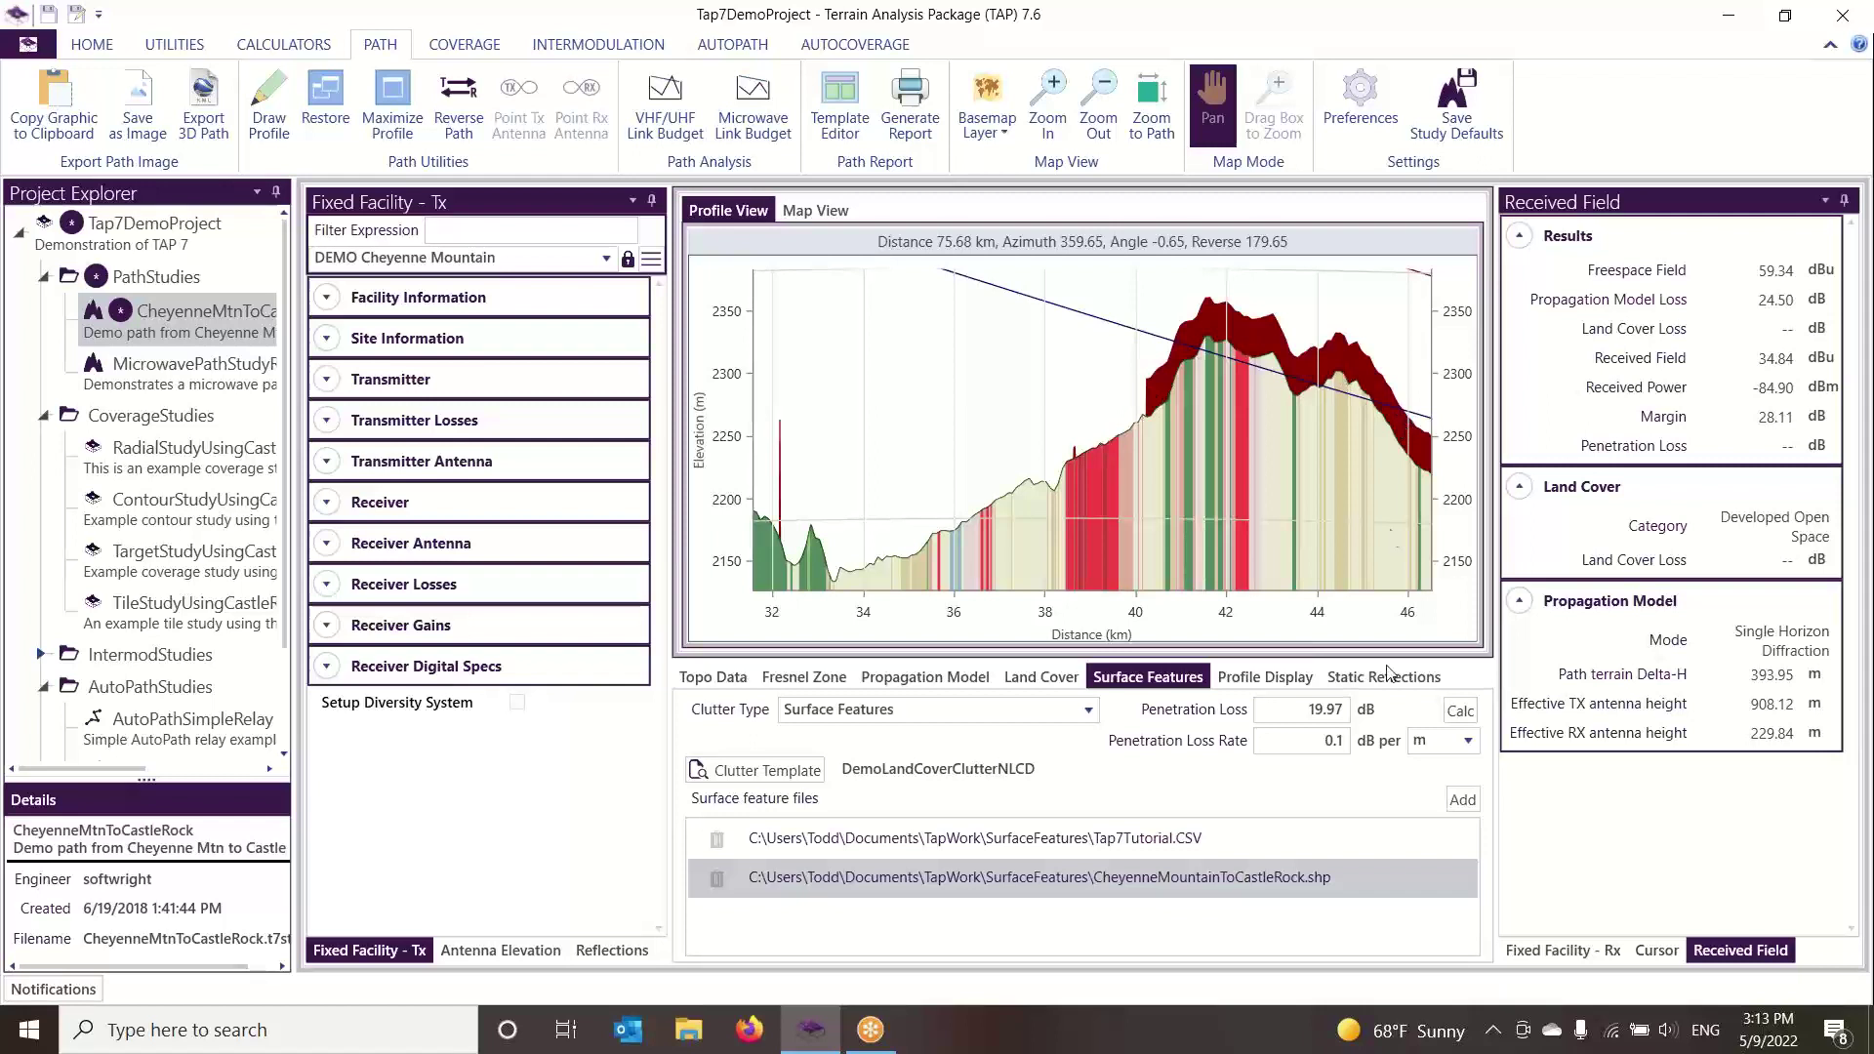
Set the clutter type to Land Cover Clutter and inspect the clutter heights on the profile around 39 km
left_click(1053, 719)
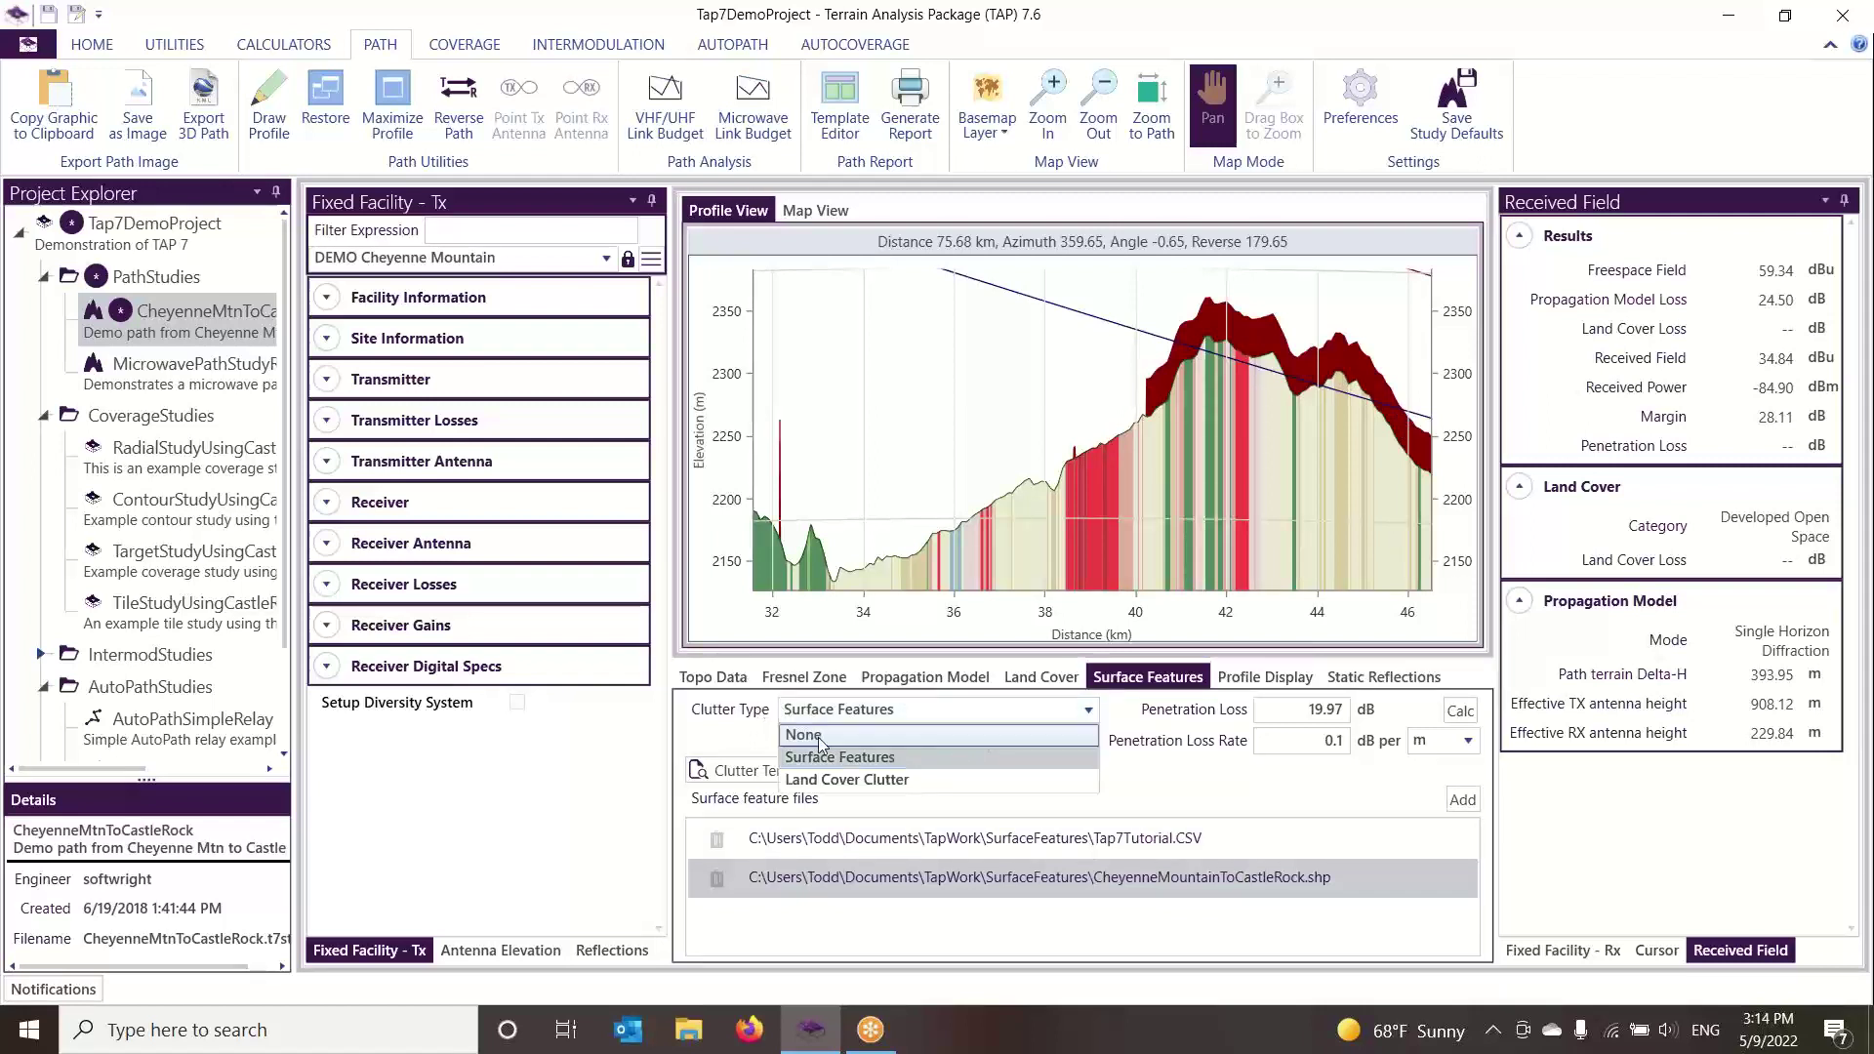
left_click(903, 781)
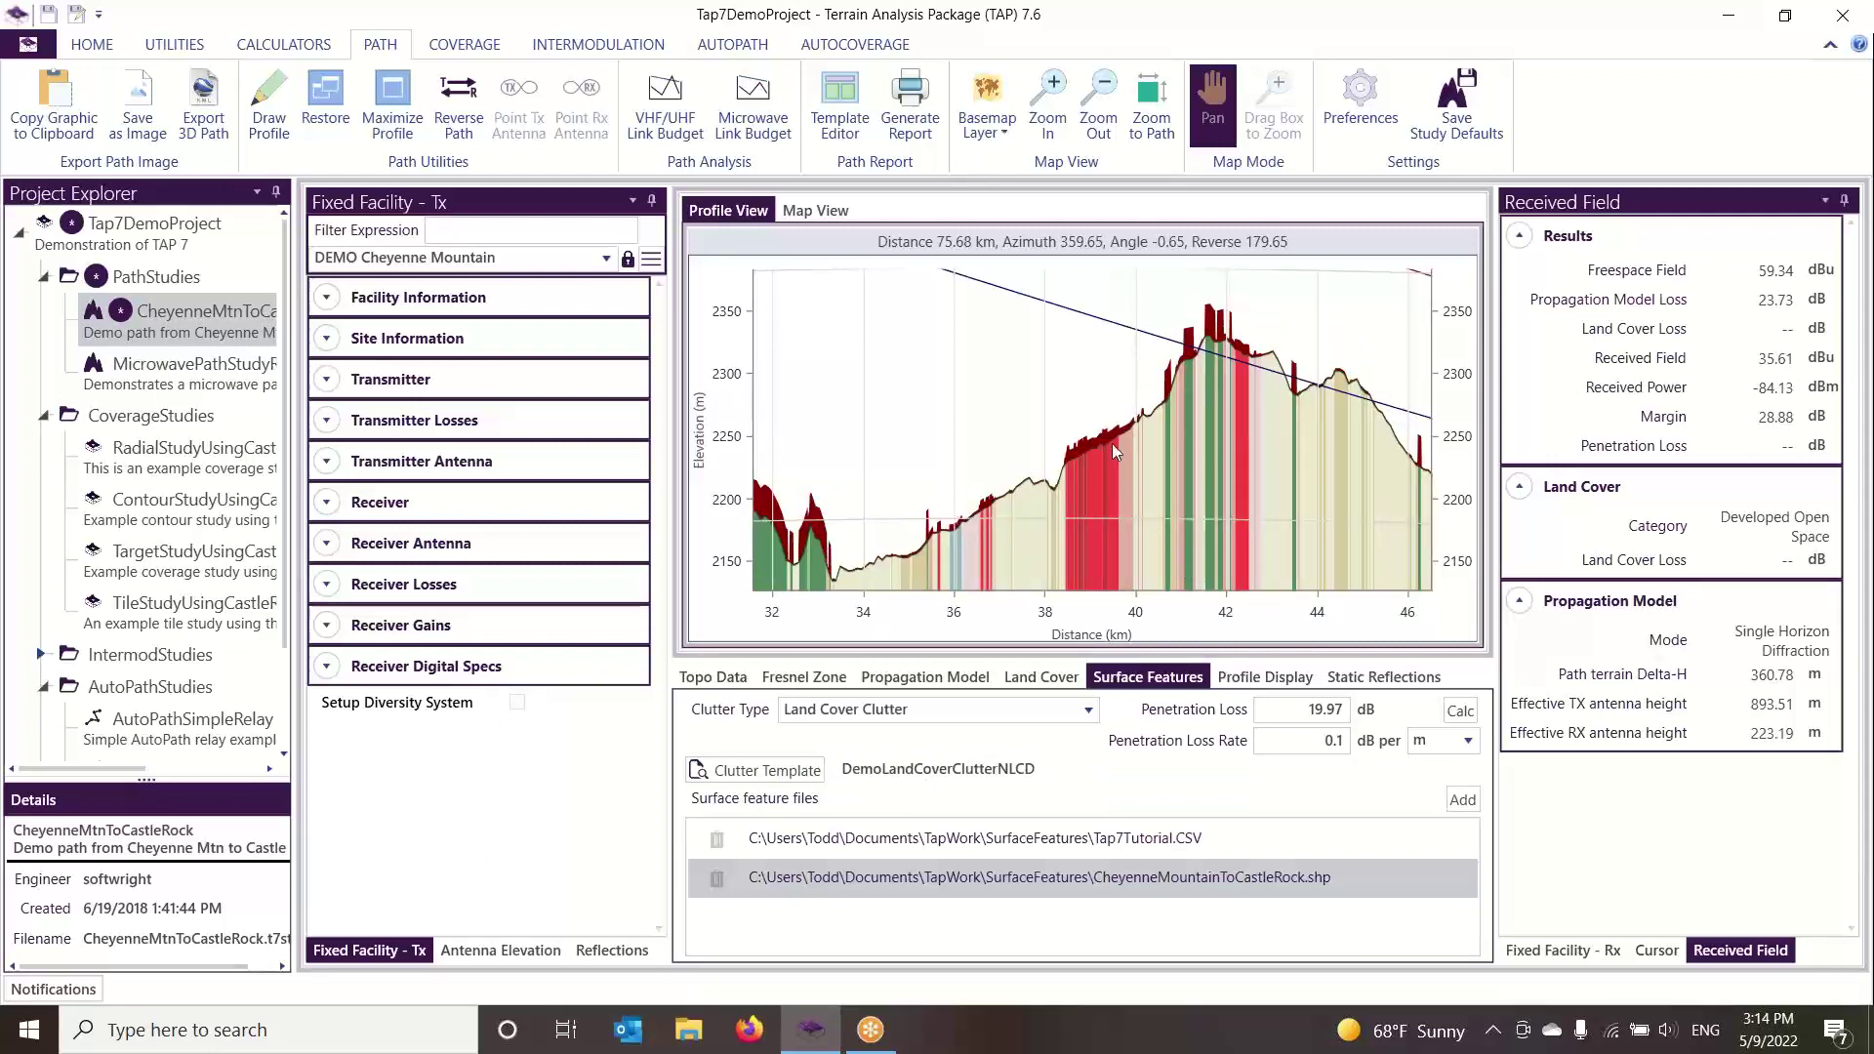
scroll(1092, 453, "up", 5)
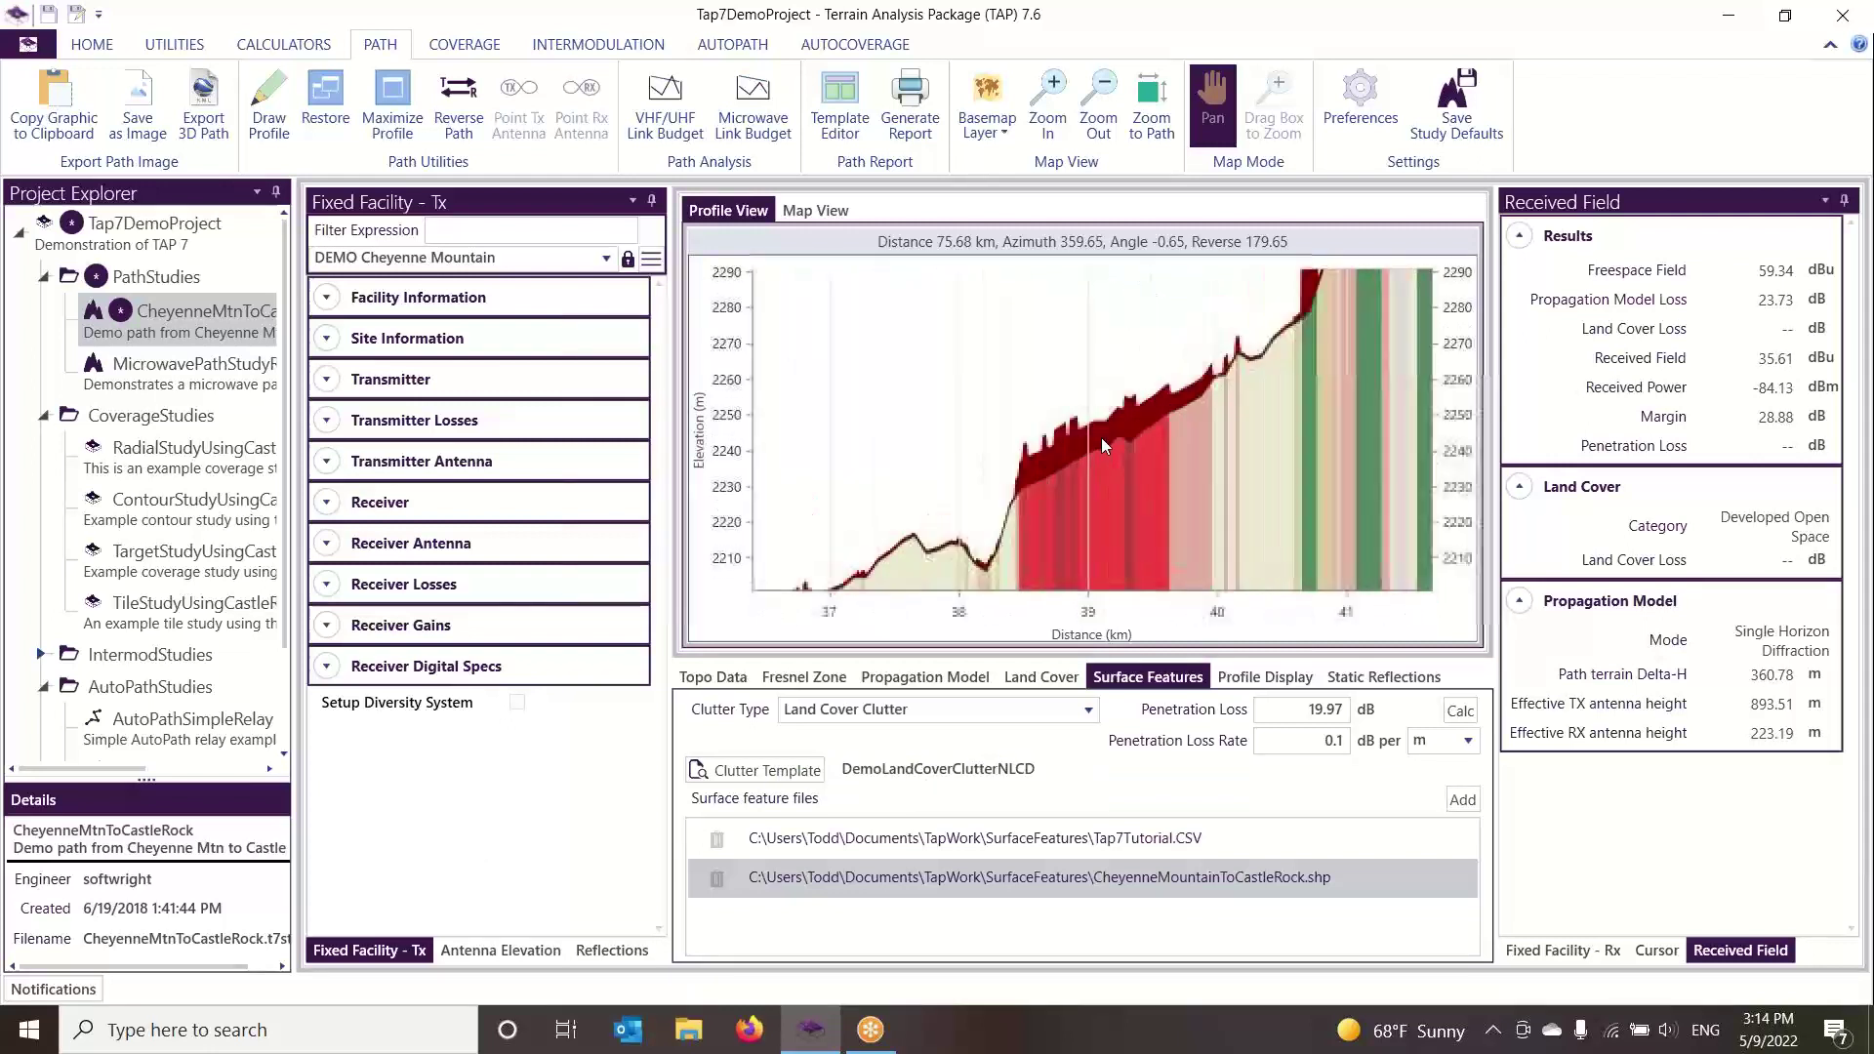
left_click_drag(1128, 459, 1177, 423)
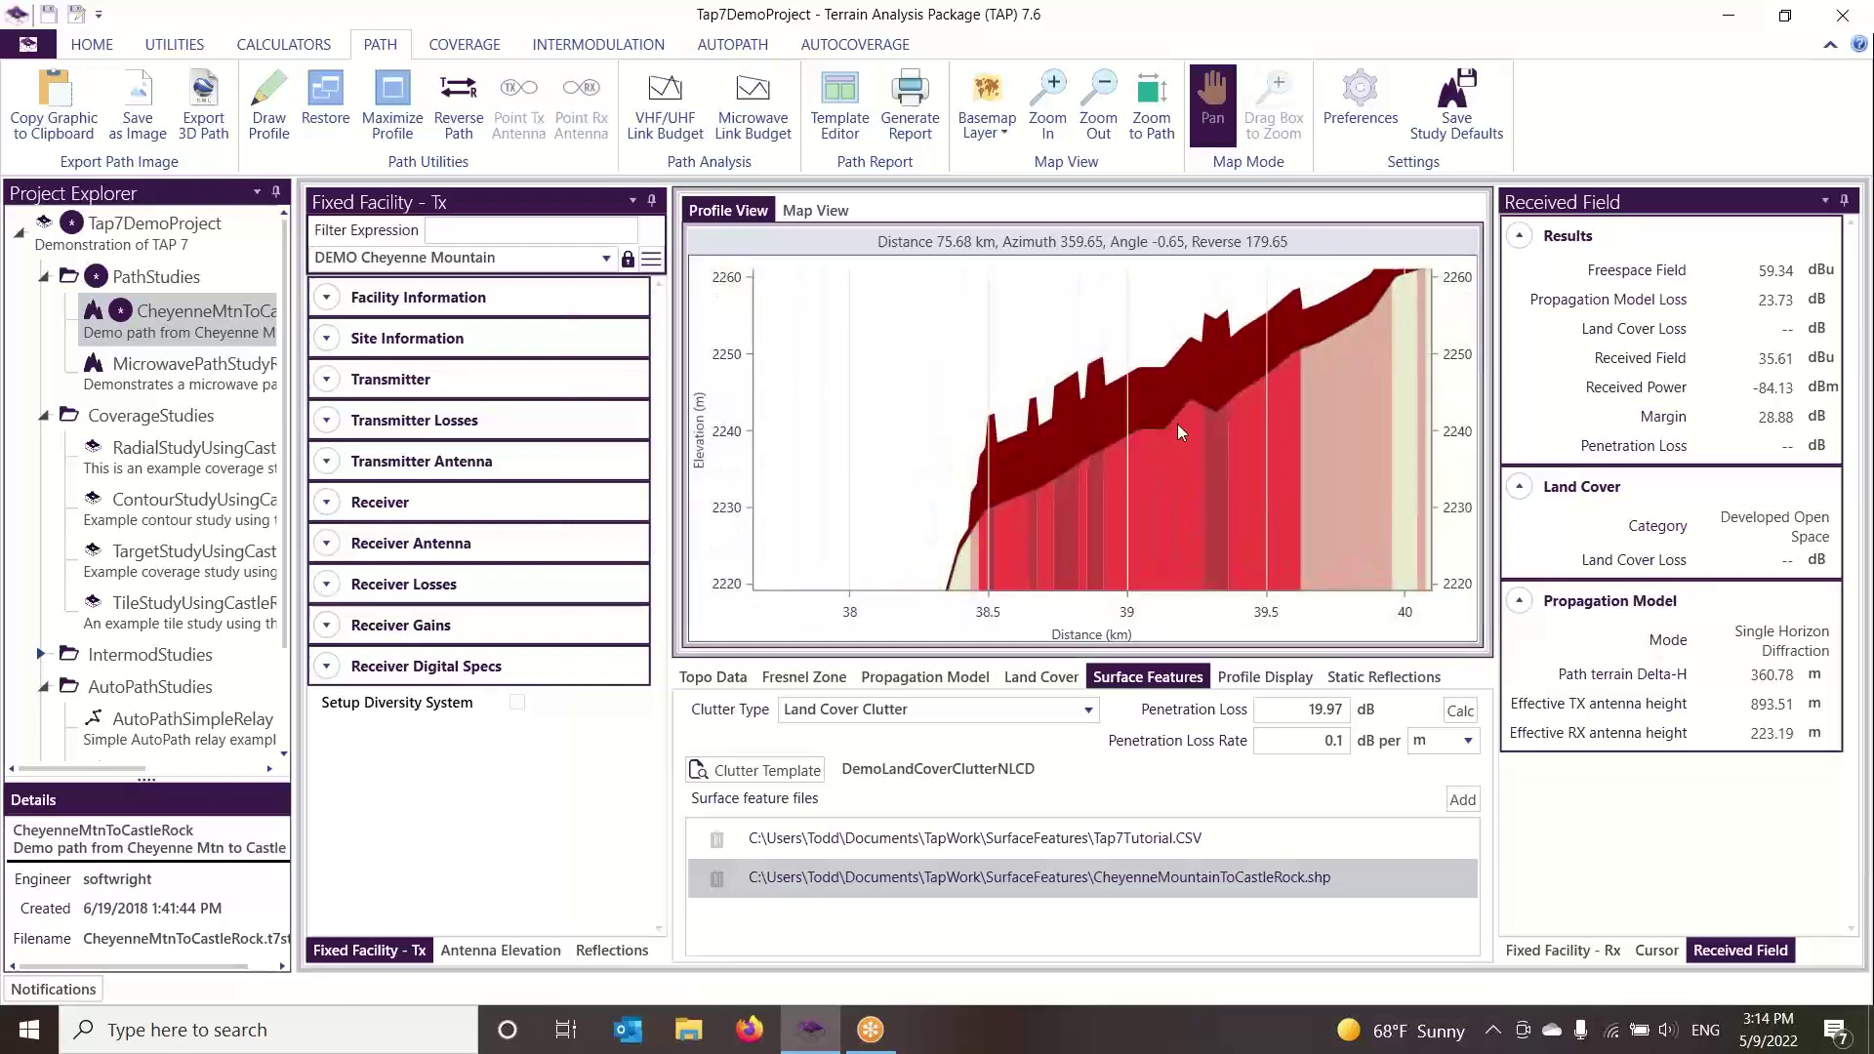
scroll(1177, 424, "down", 1)
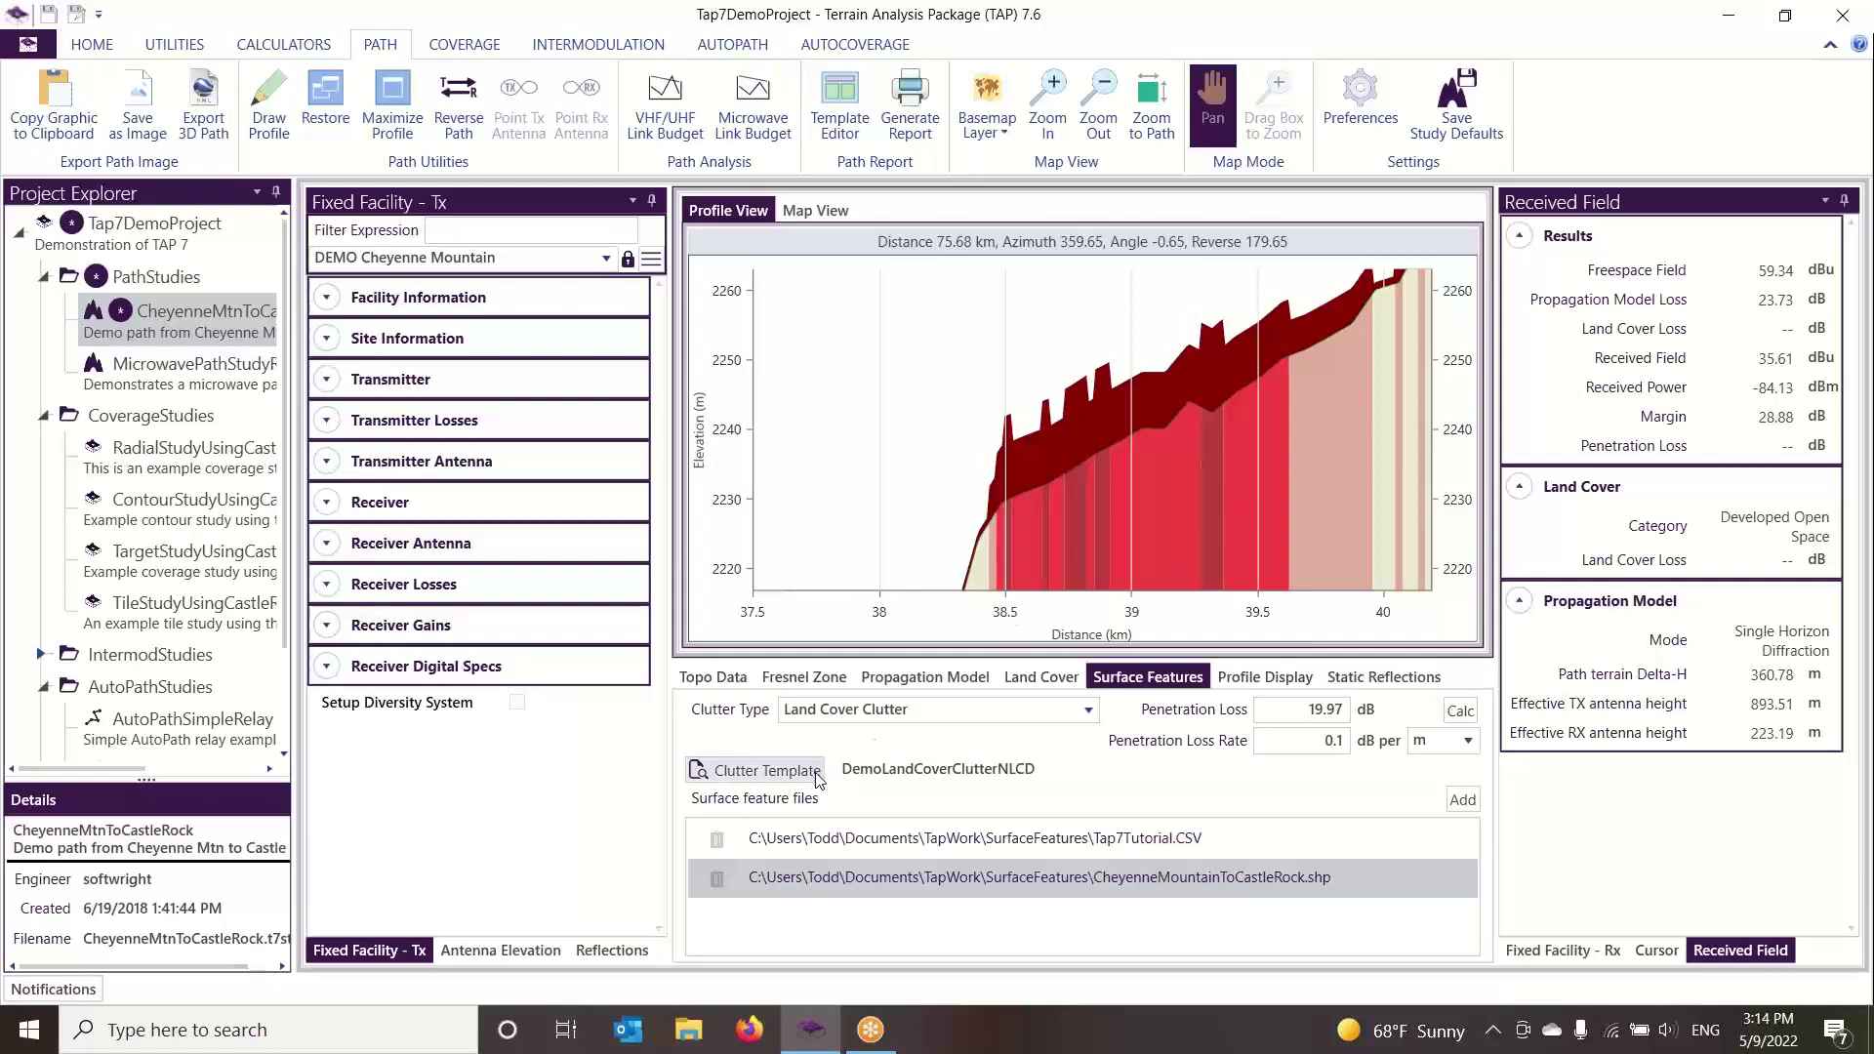
Open the DemoLandCoverClutterNLCD clutter template, check the available tables, and open the NLCD NotAvailable category for editing
left_click(764, 772)
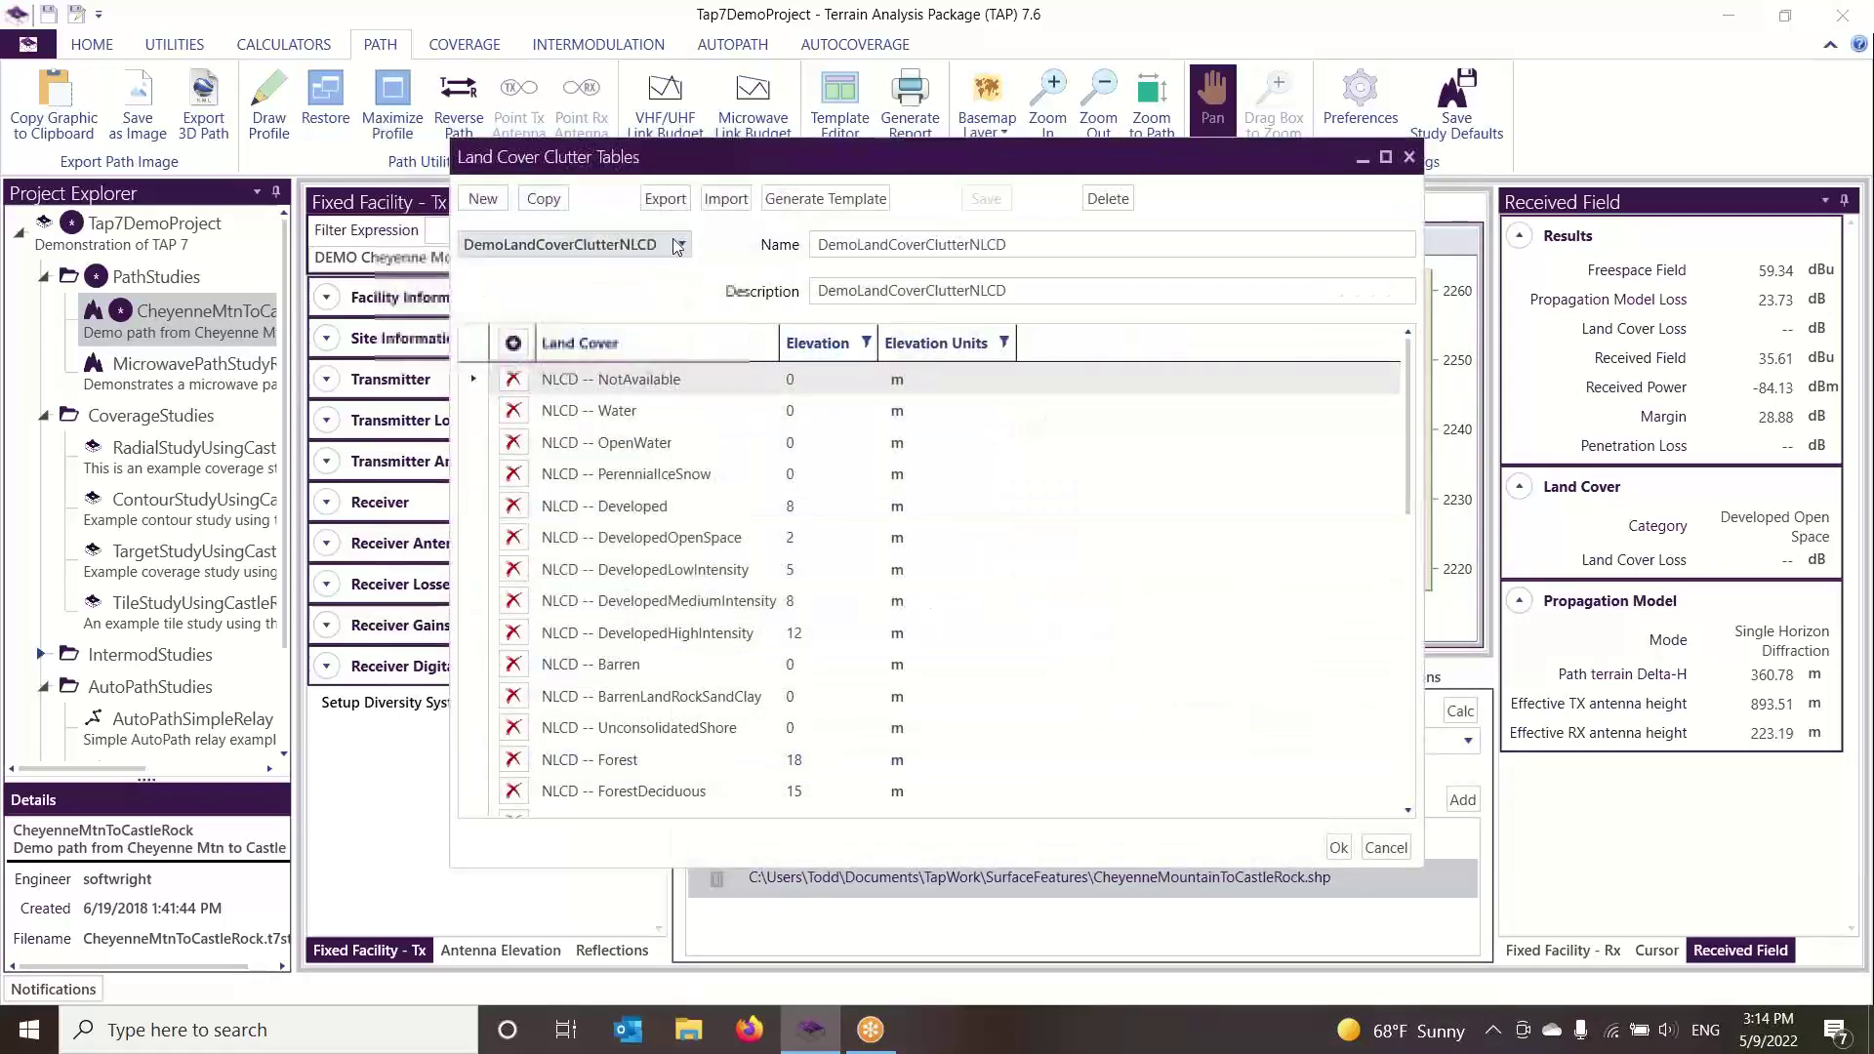
left_click(680, 243)
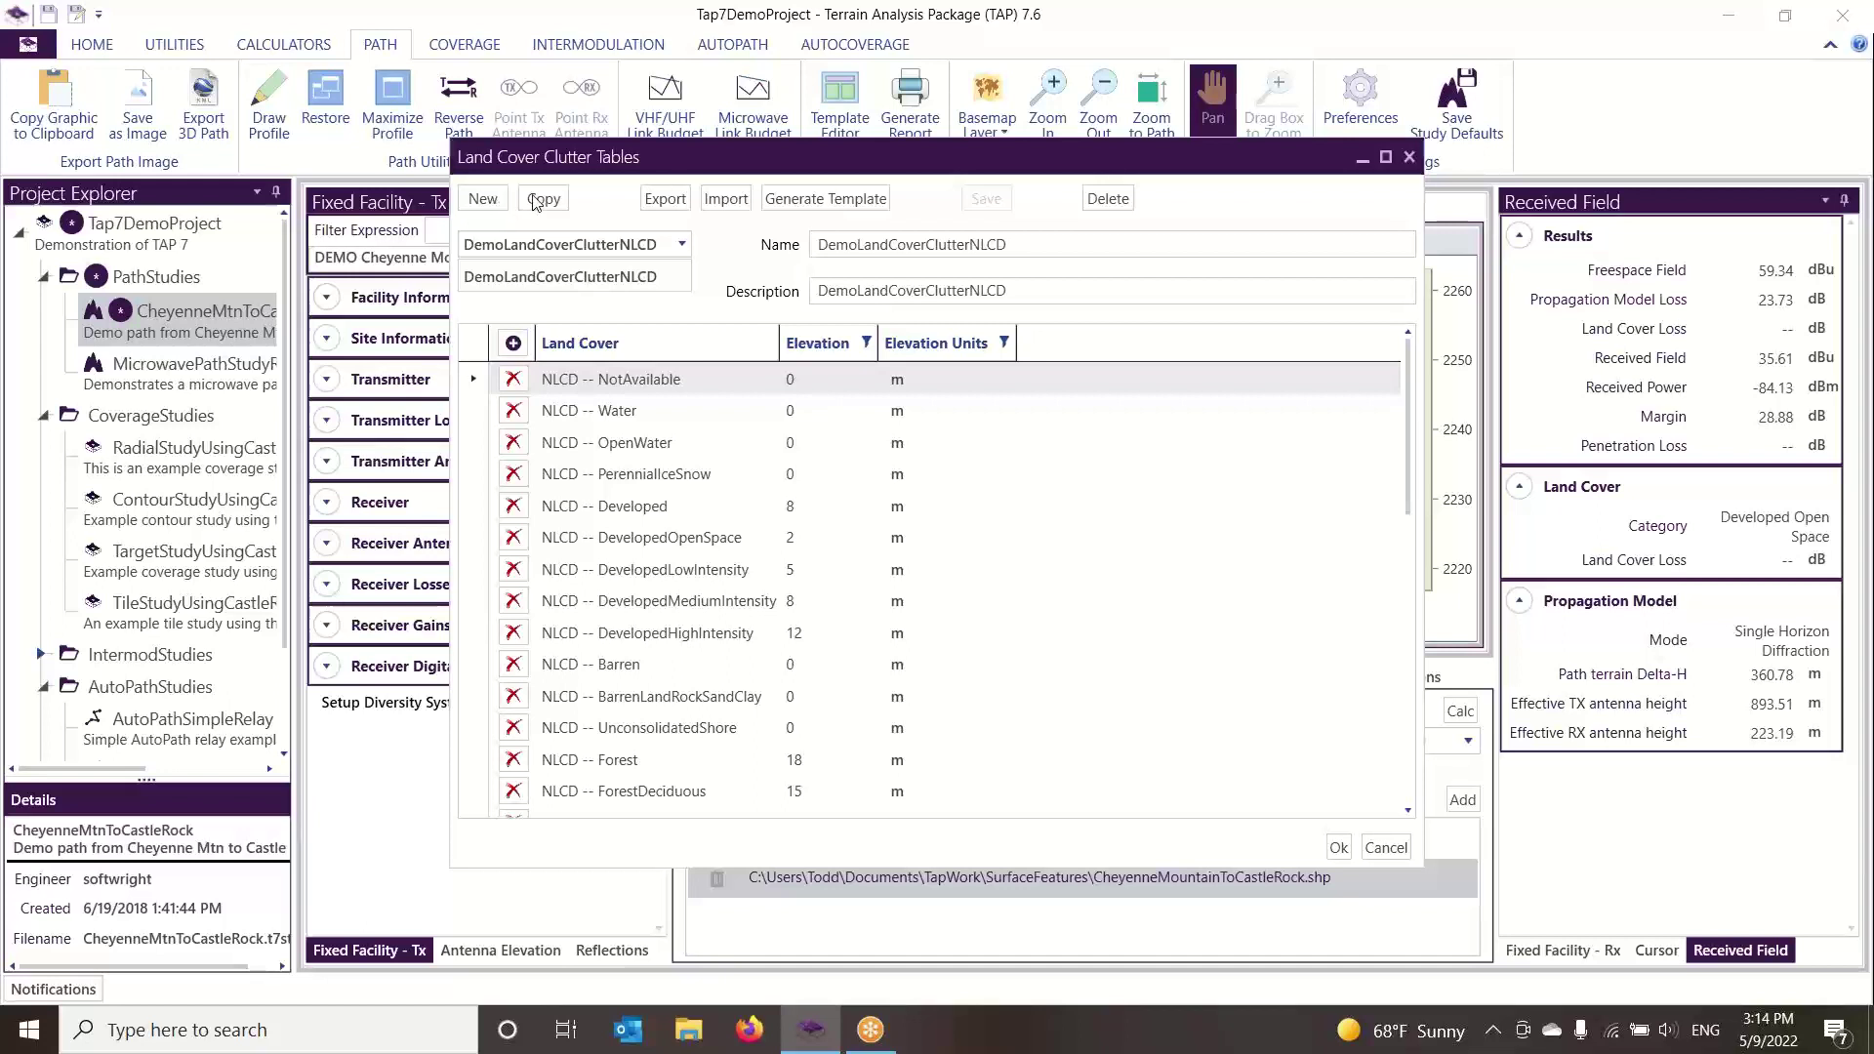
left_click(718, 231)
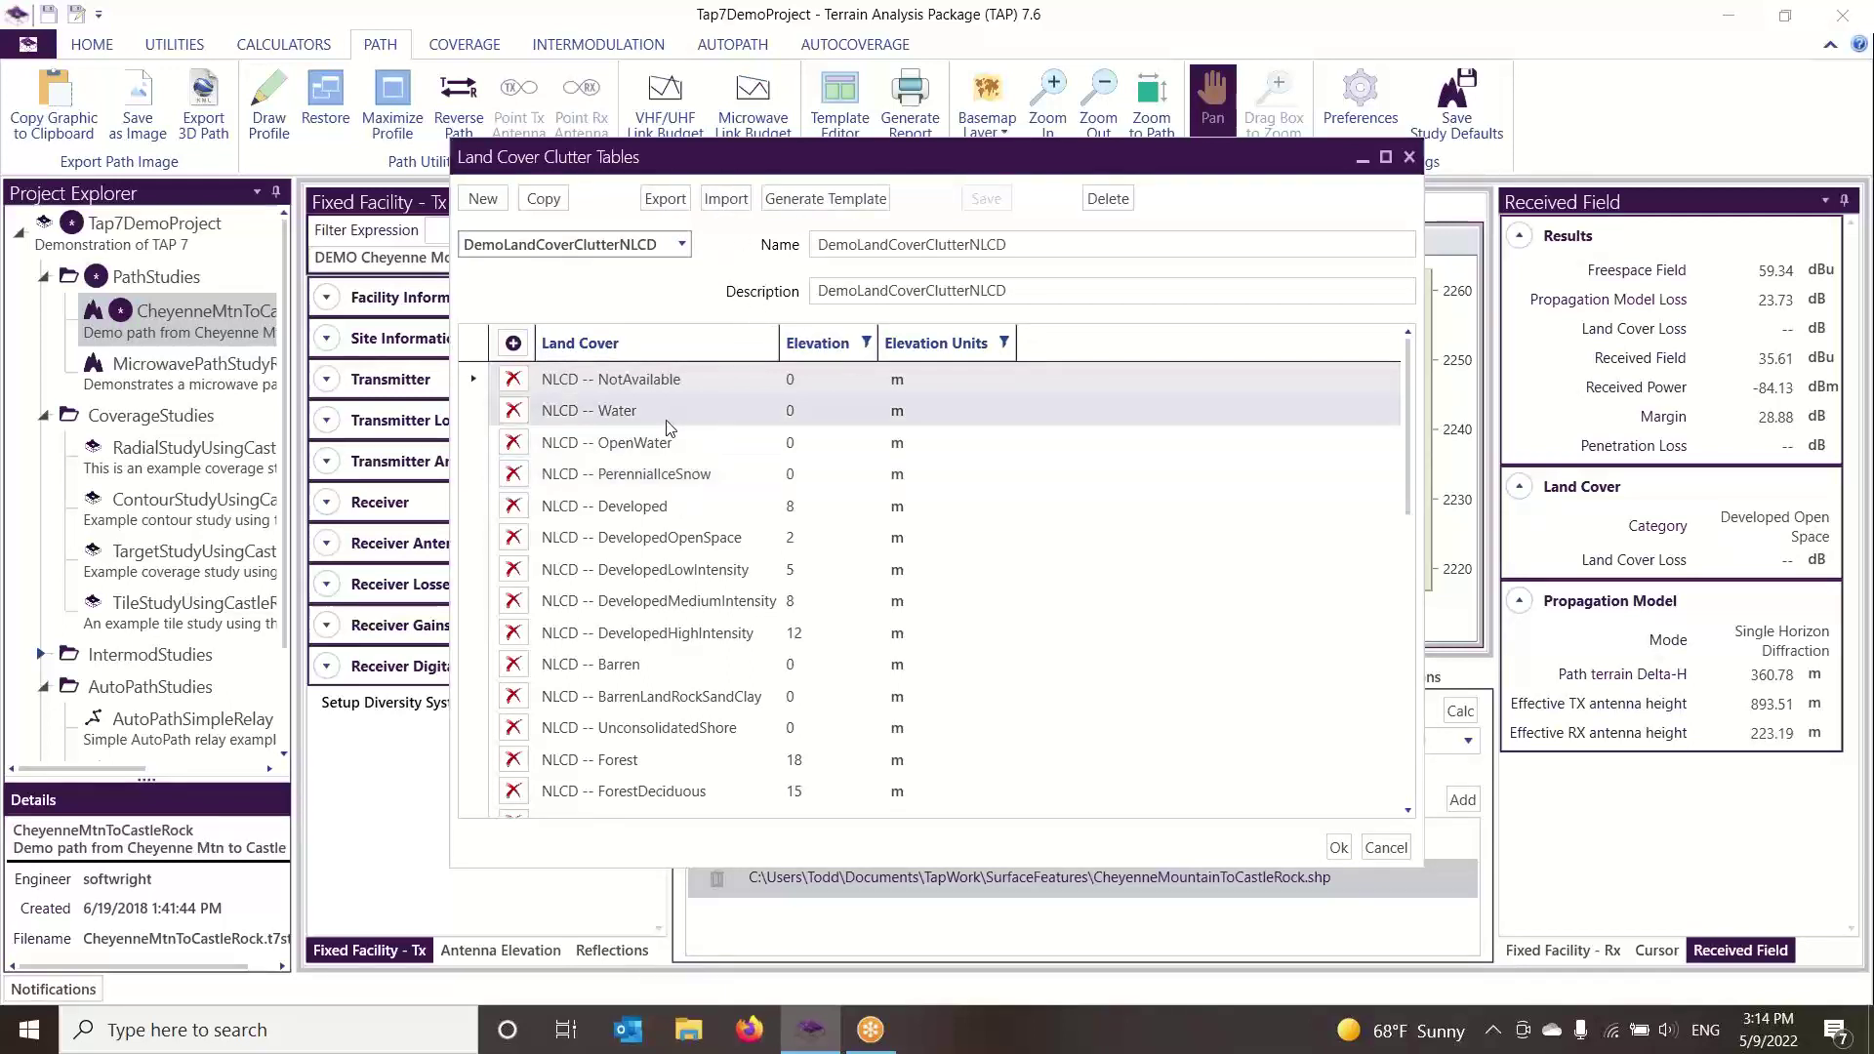
left_click(658, 376)
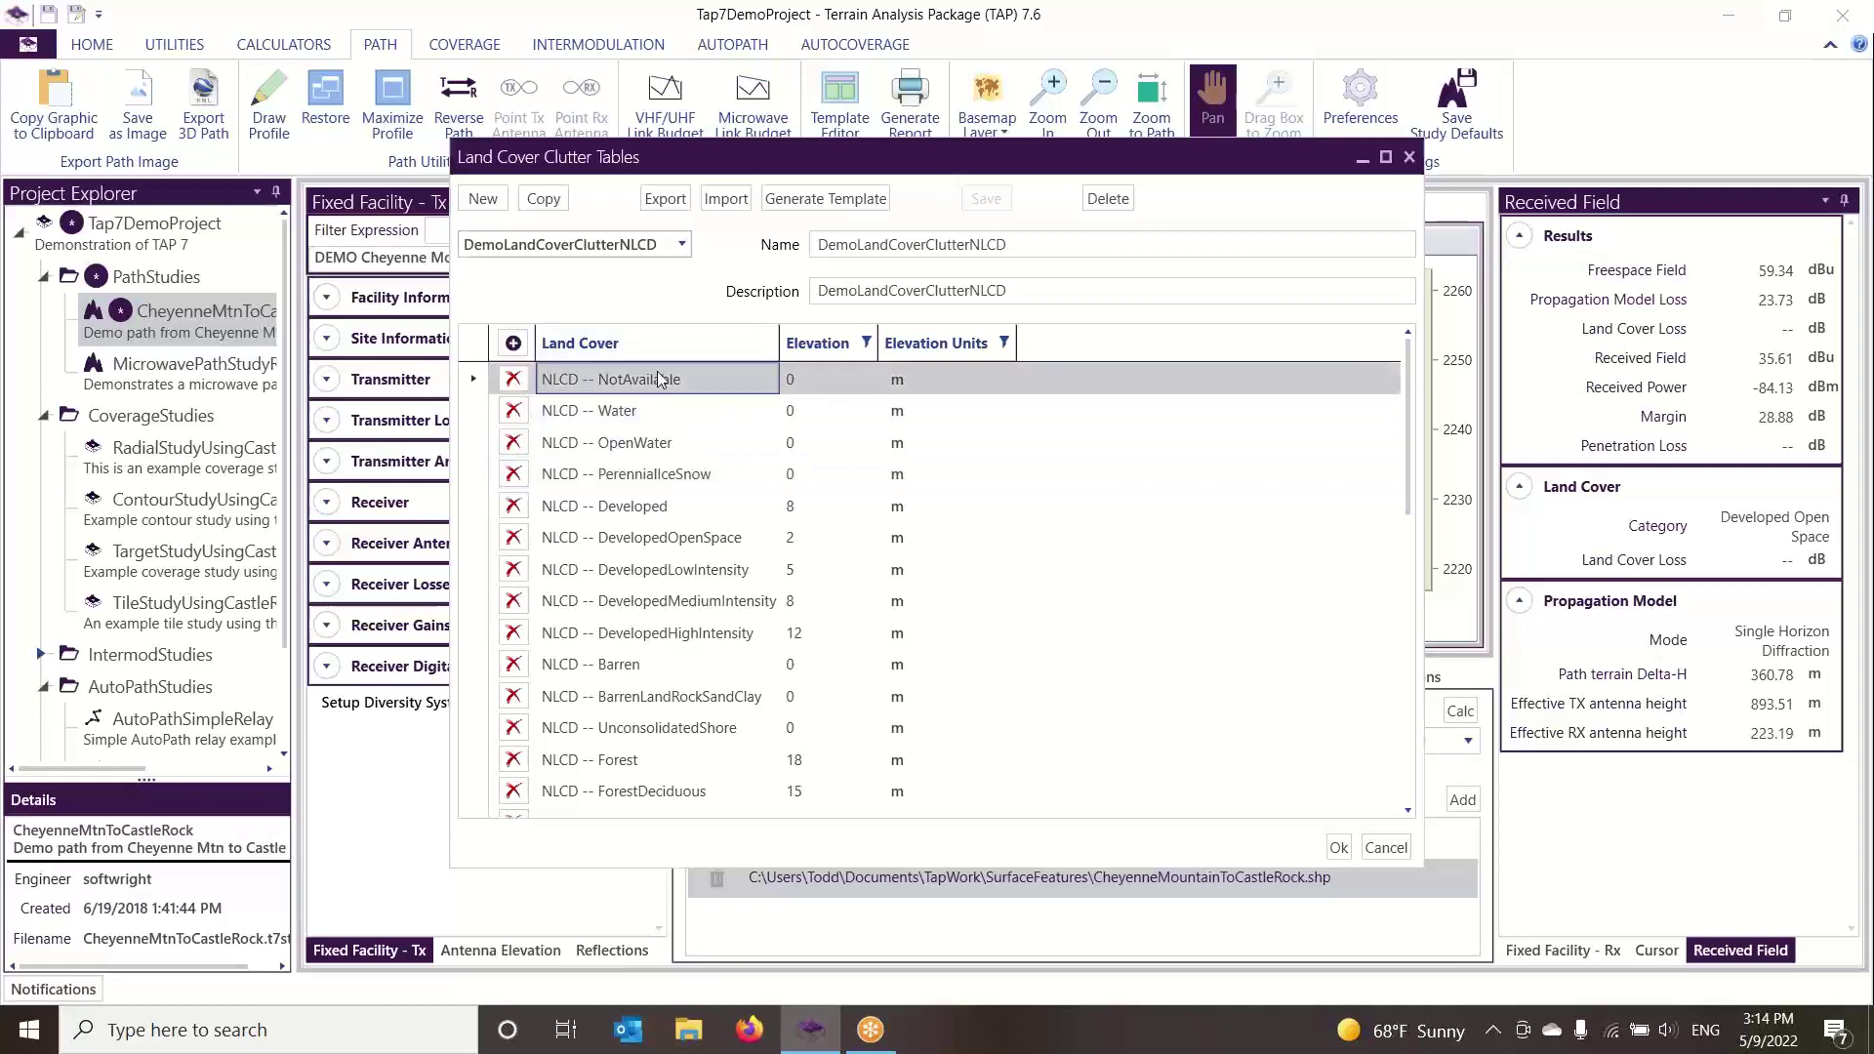
left_click(722, 377)
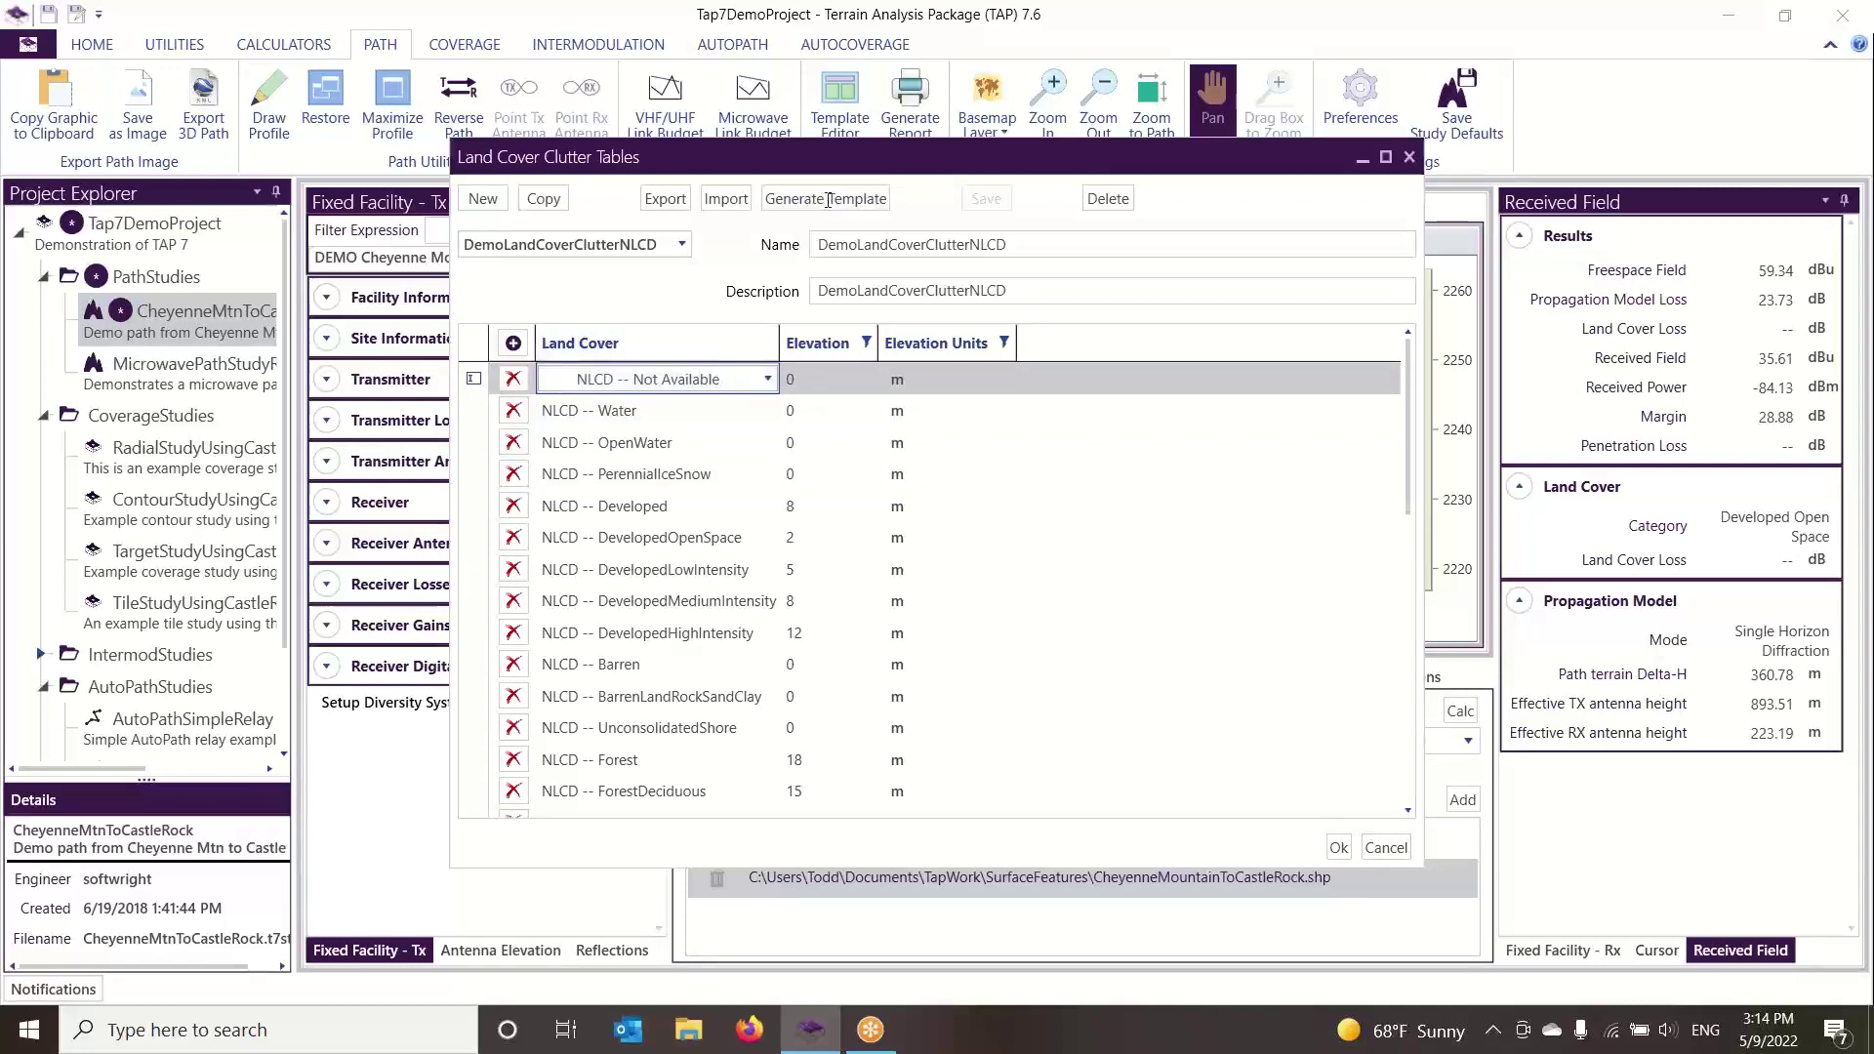
Browse the NLCD land cover categories that can be assigned to the NotAvailable row of the clutter table
left_click(768, 380)
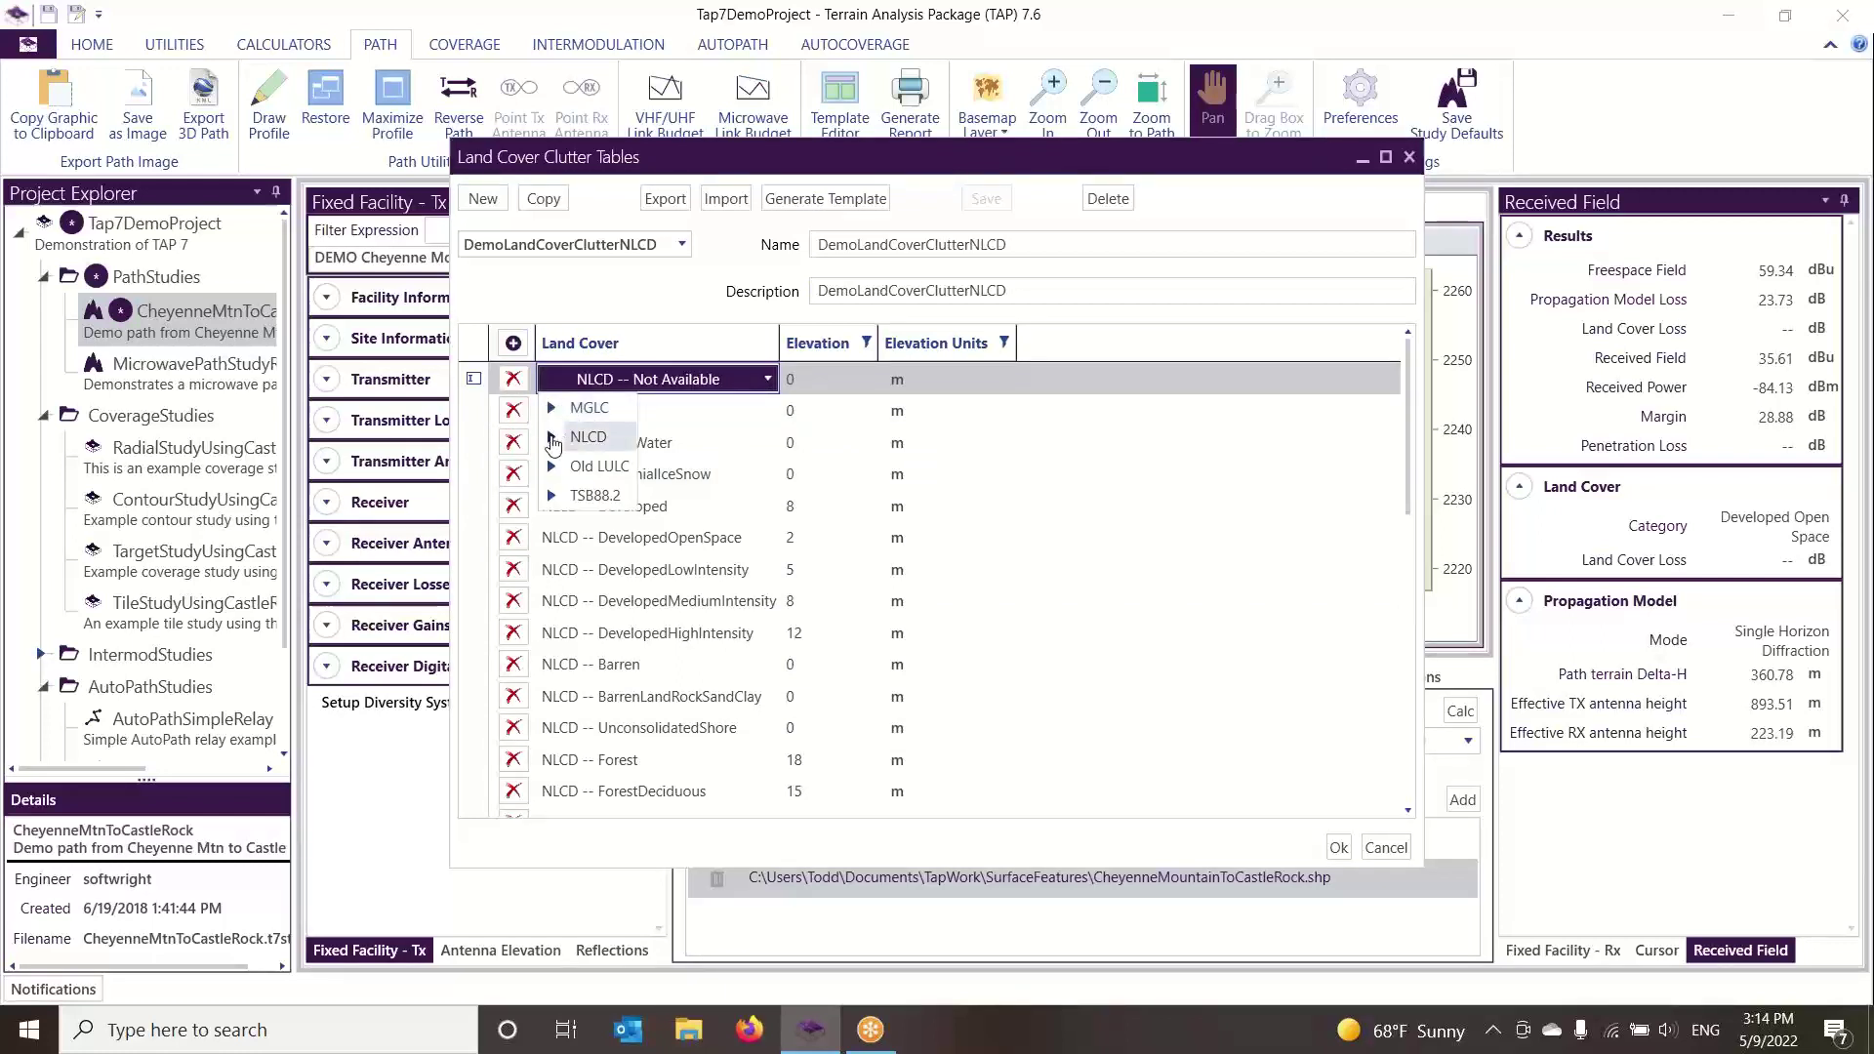
left_click(553, 440)
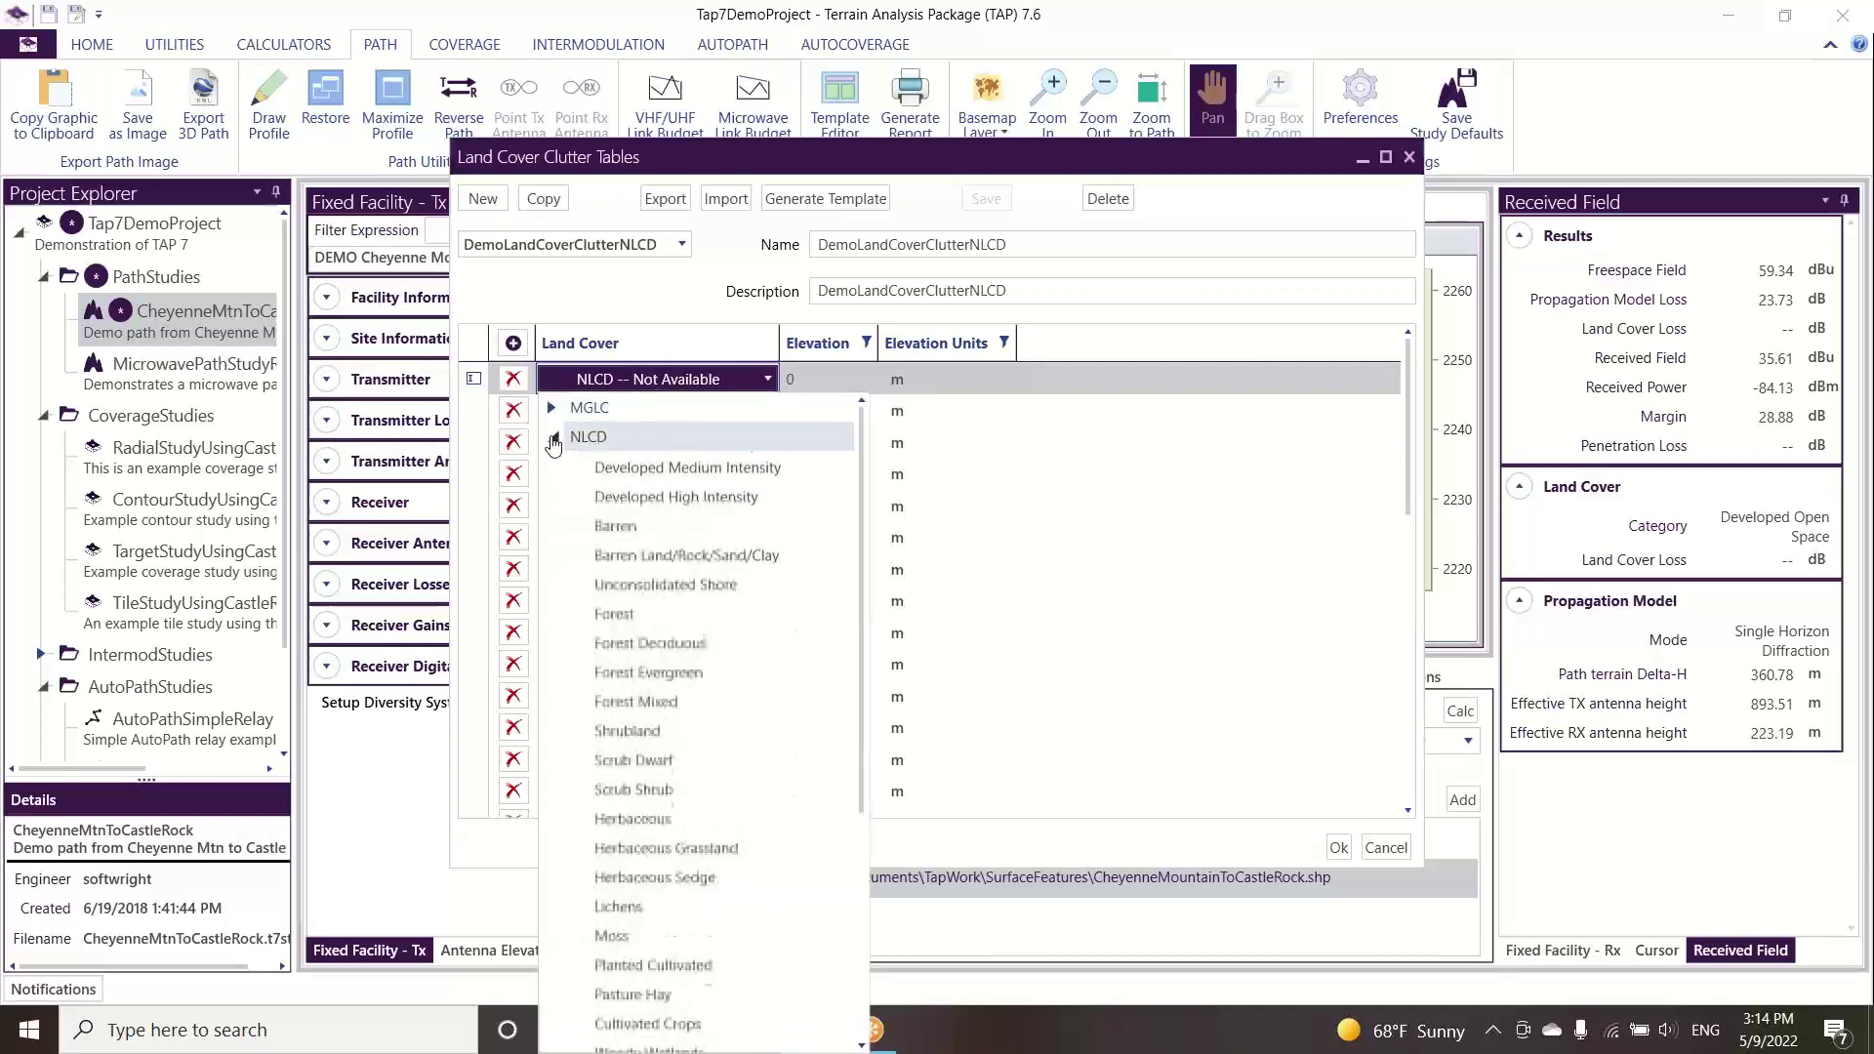
scroll(684, 873, "down", 6)
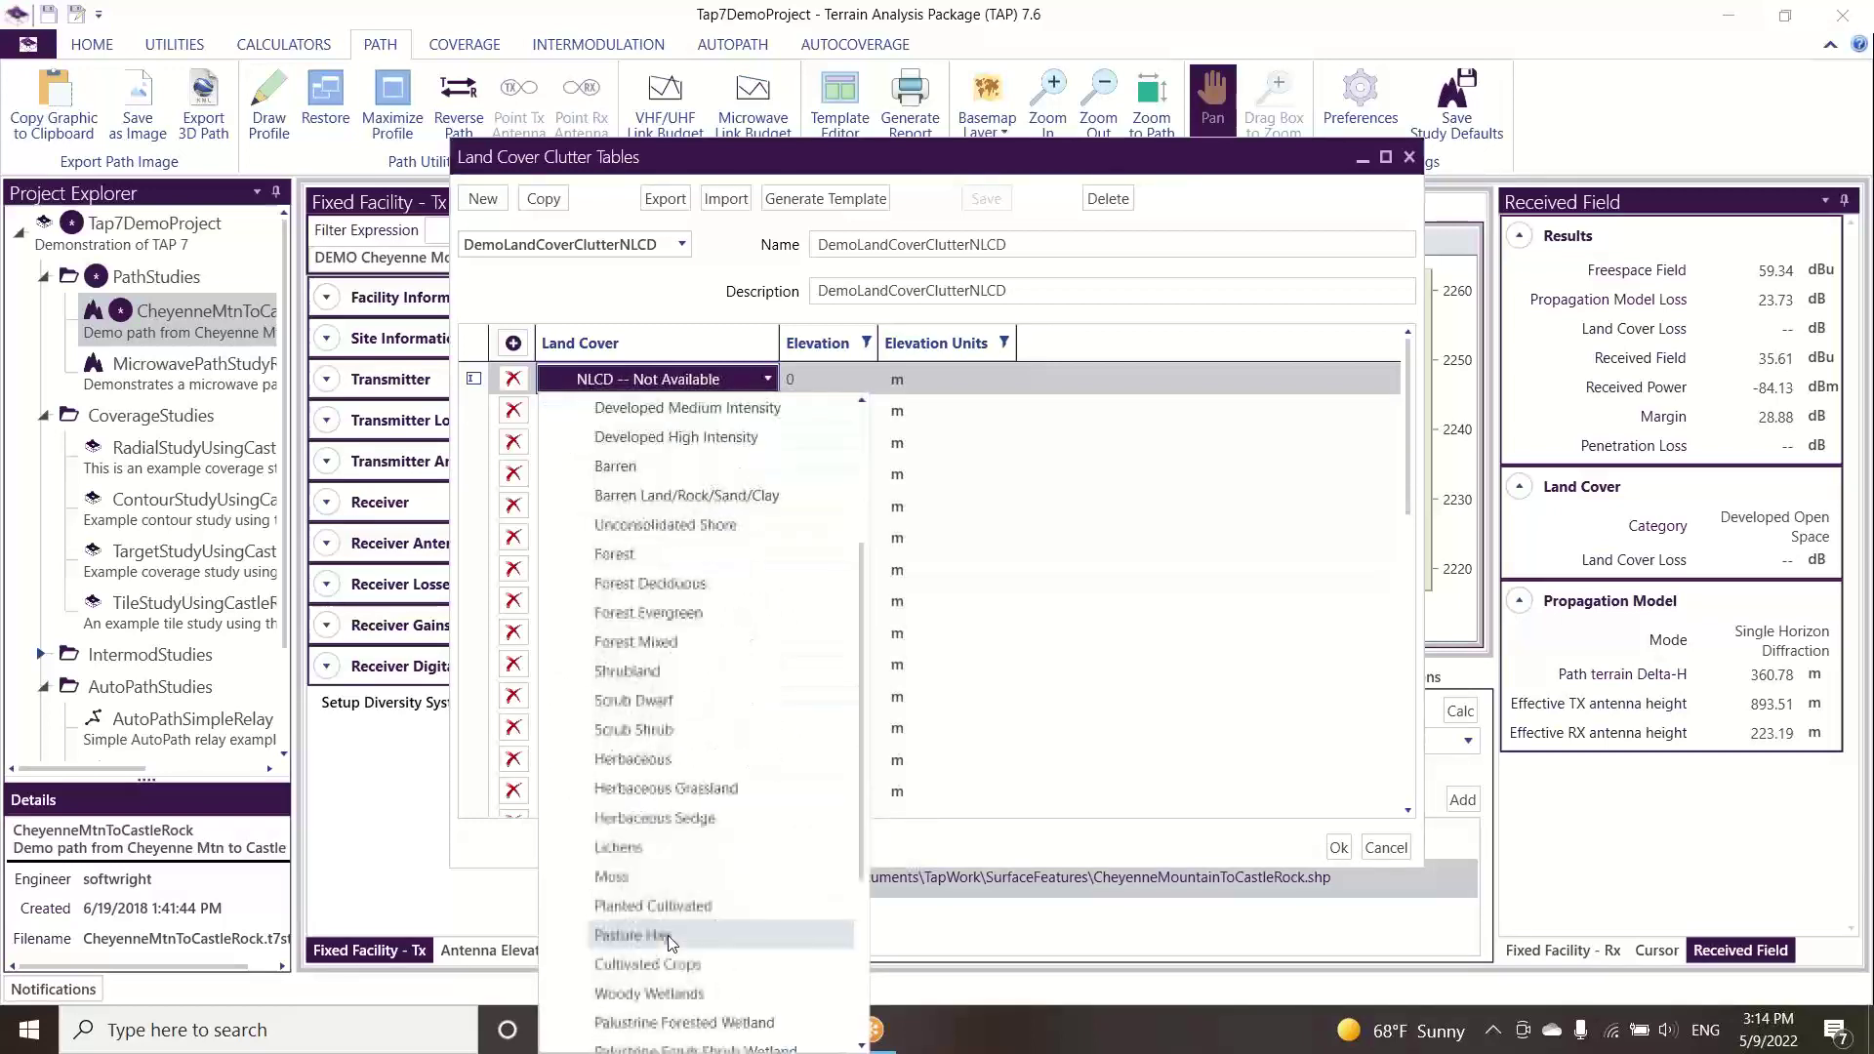
scroll(654, 937, "up", 6)
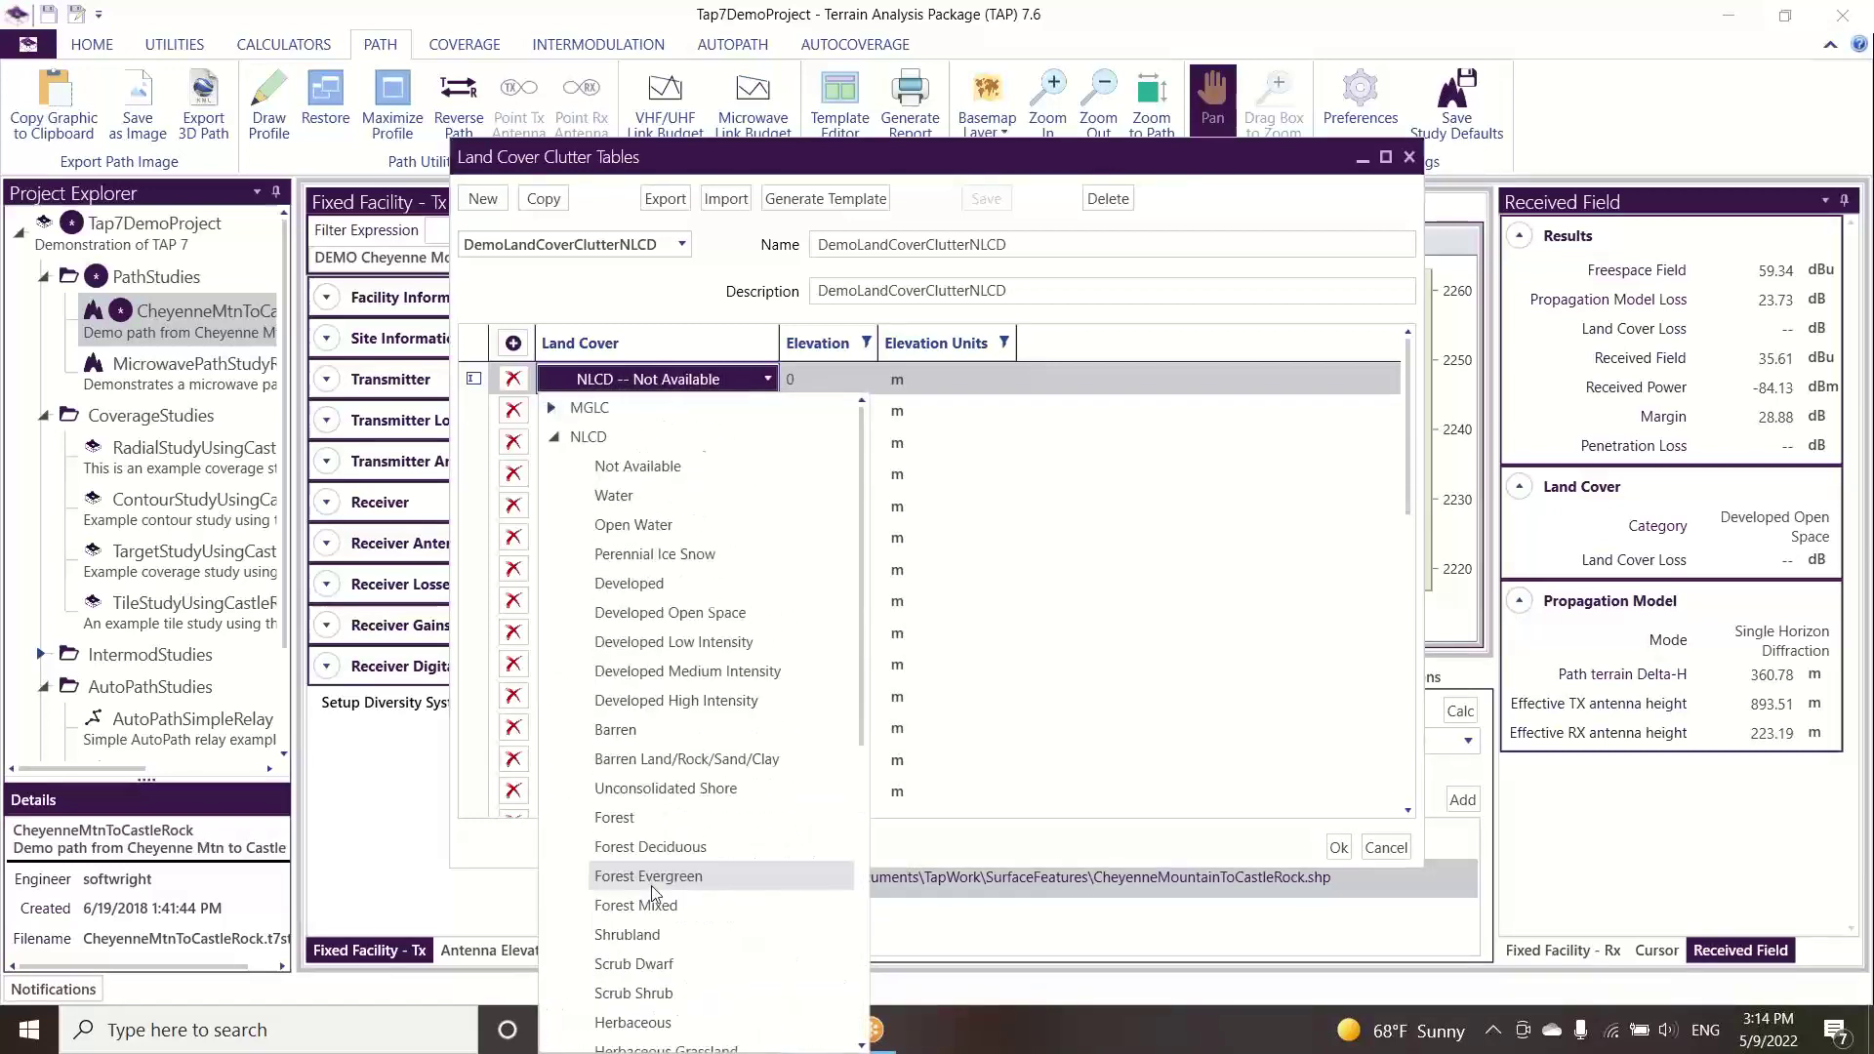
left_click(557, 441)
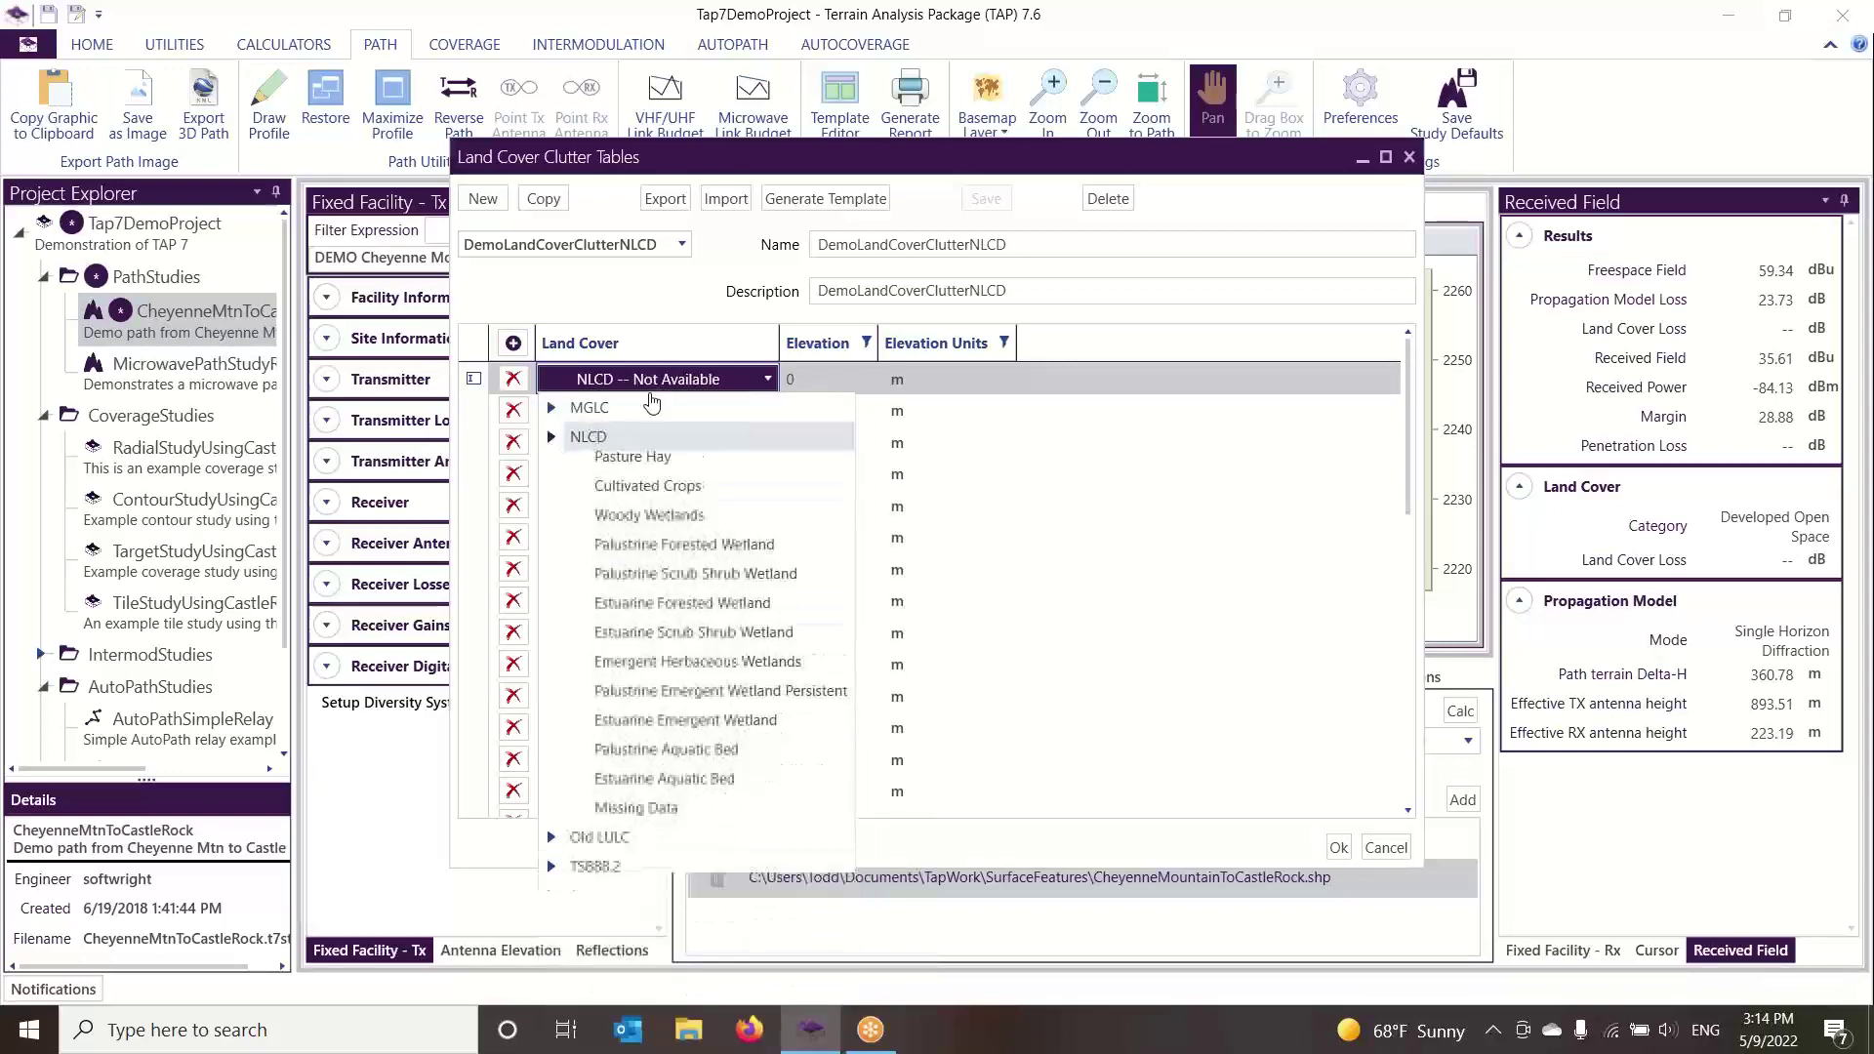
Review the elevations and elevation units of the NLCD categories down to MissingData, and close the clutter table with its values accepted
left_click(801, 376)
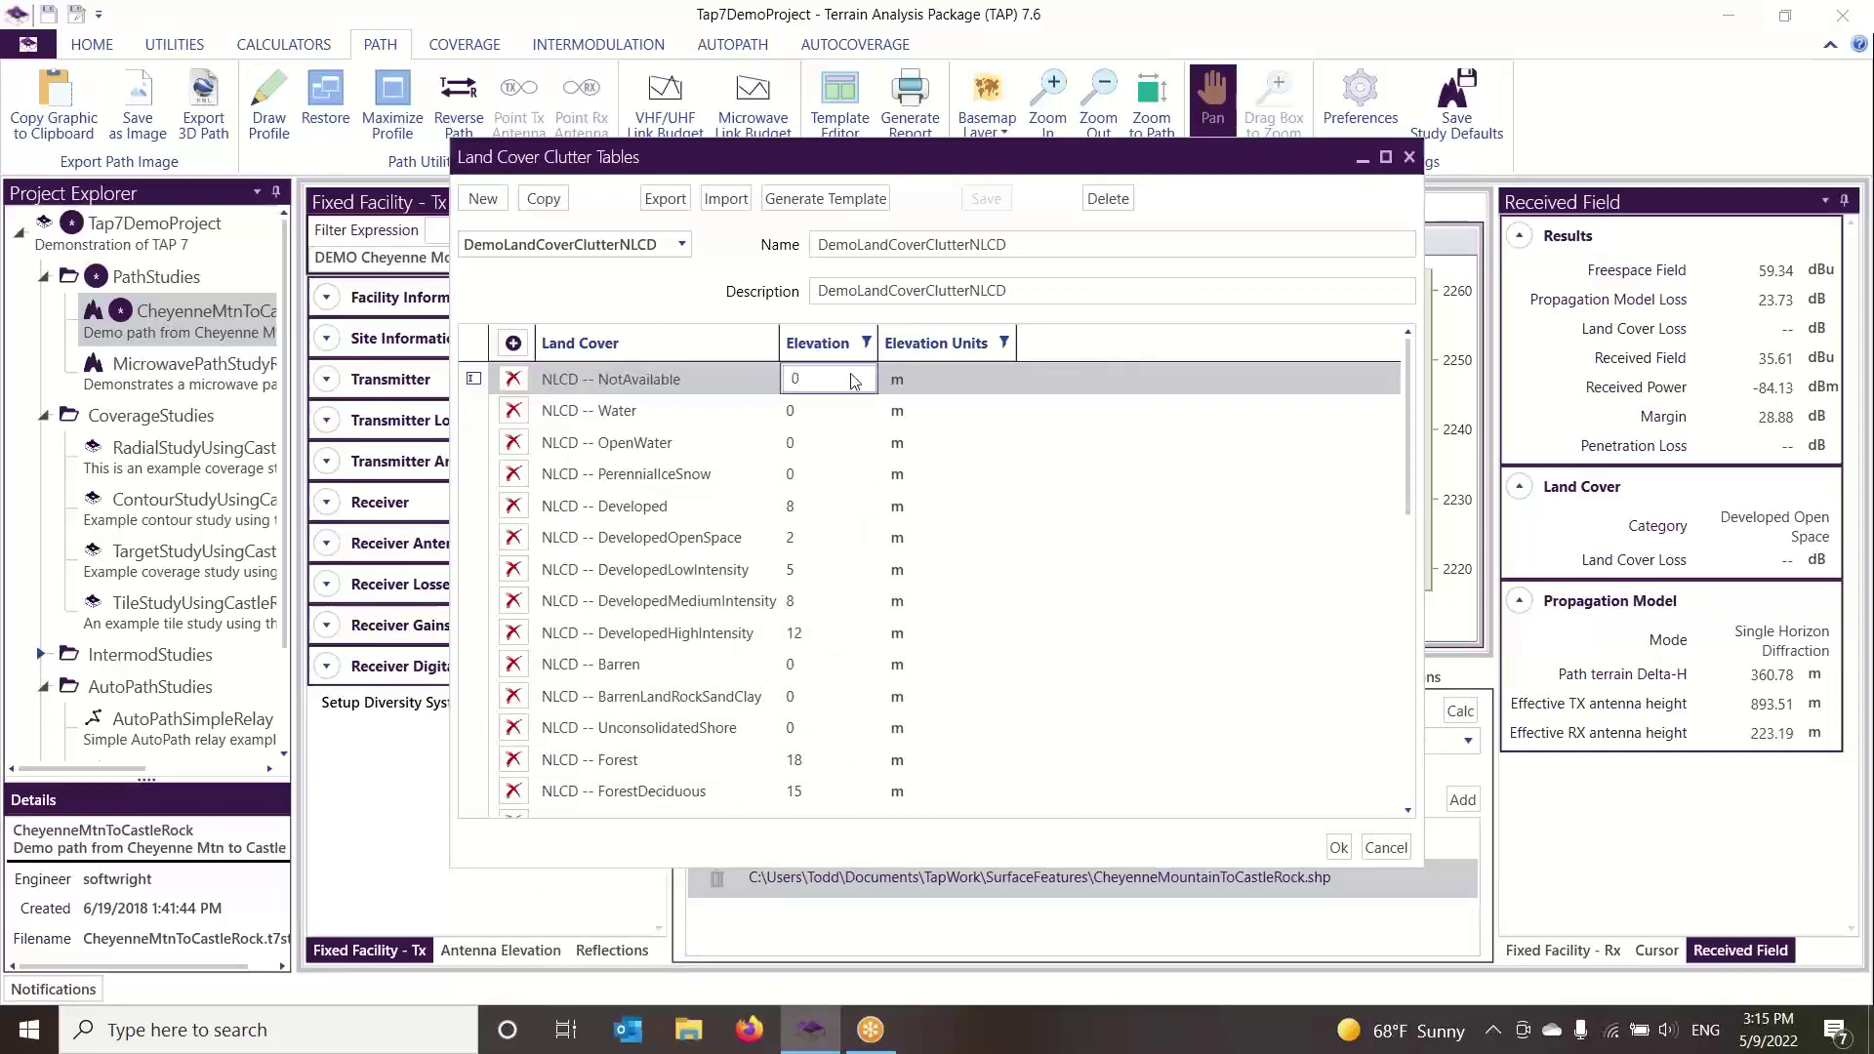
left_click(907, 377)
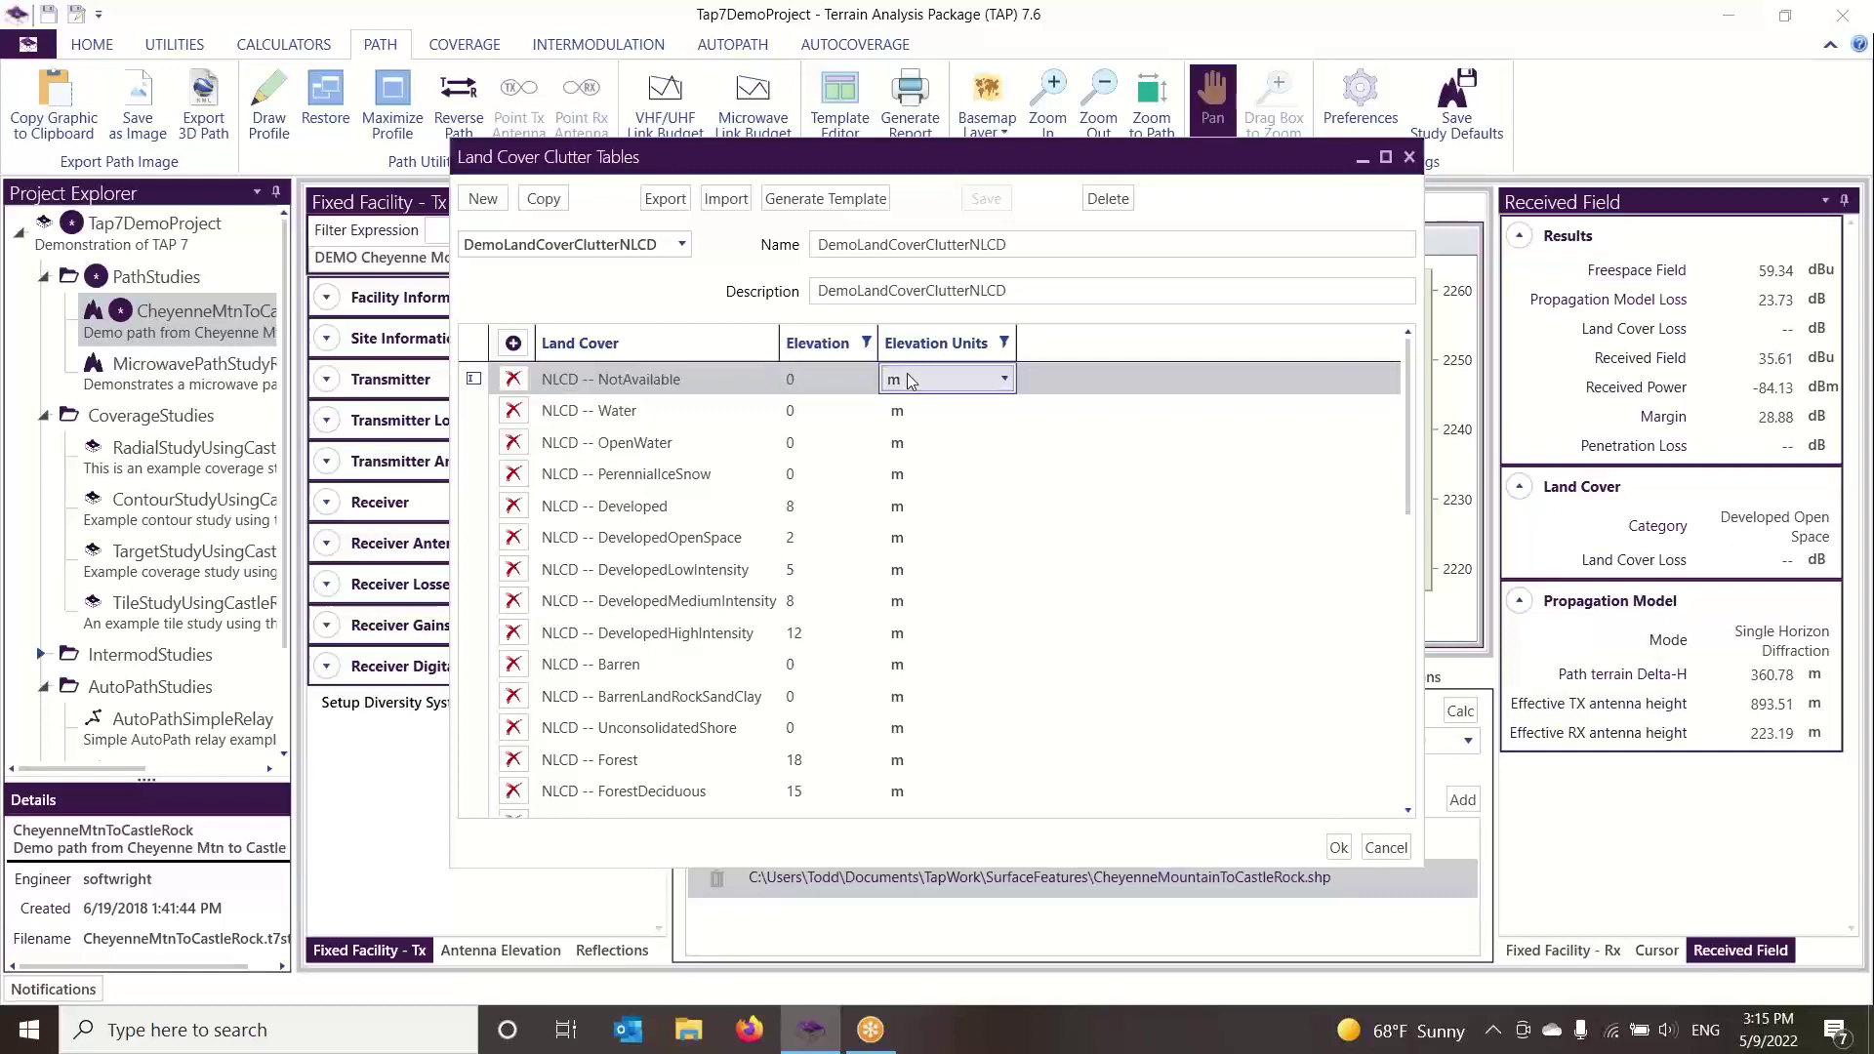
left_click(906, 373)
left_click(914, 369)
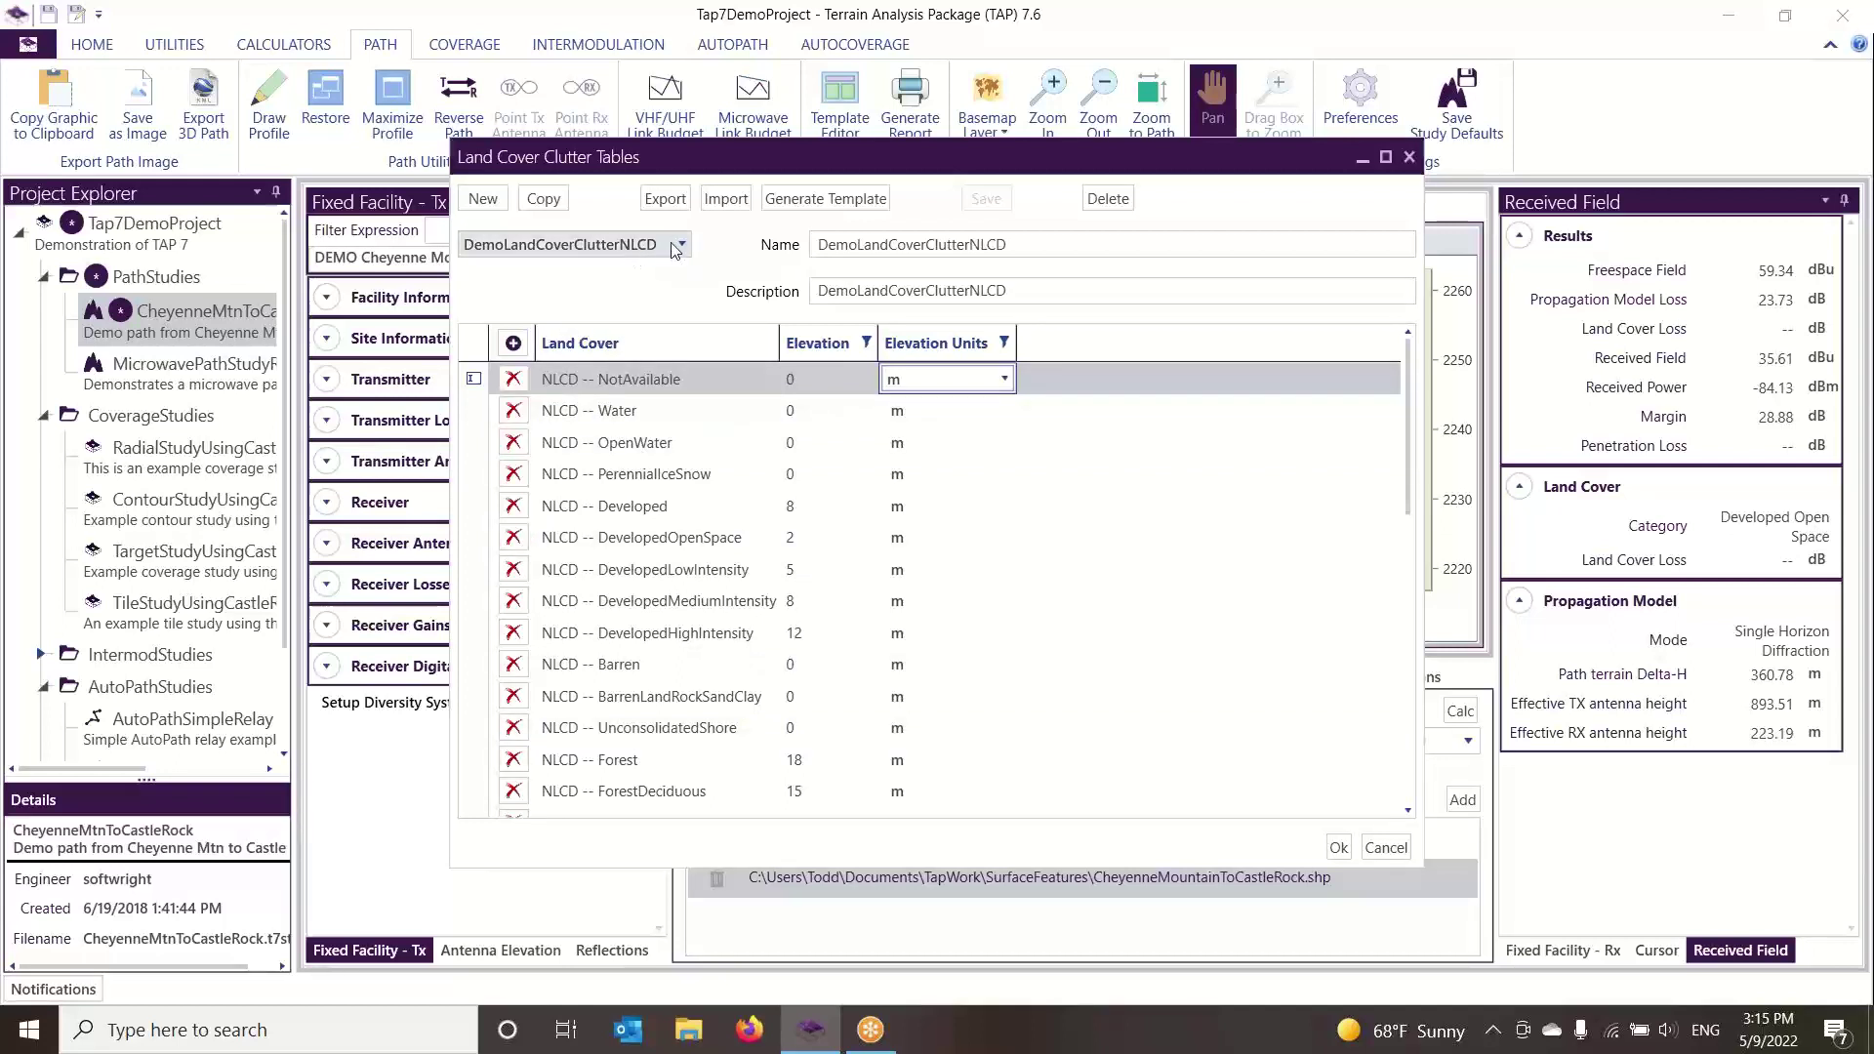
scroll(584, 414, "down", 8)
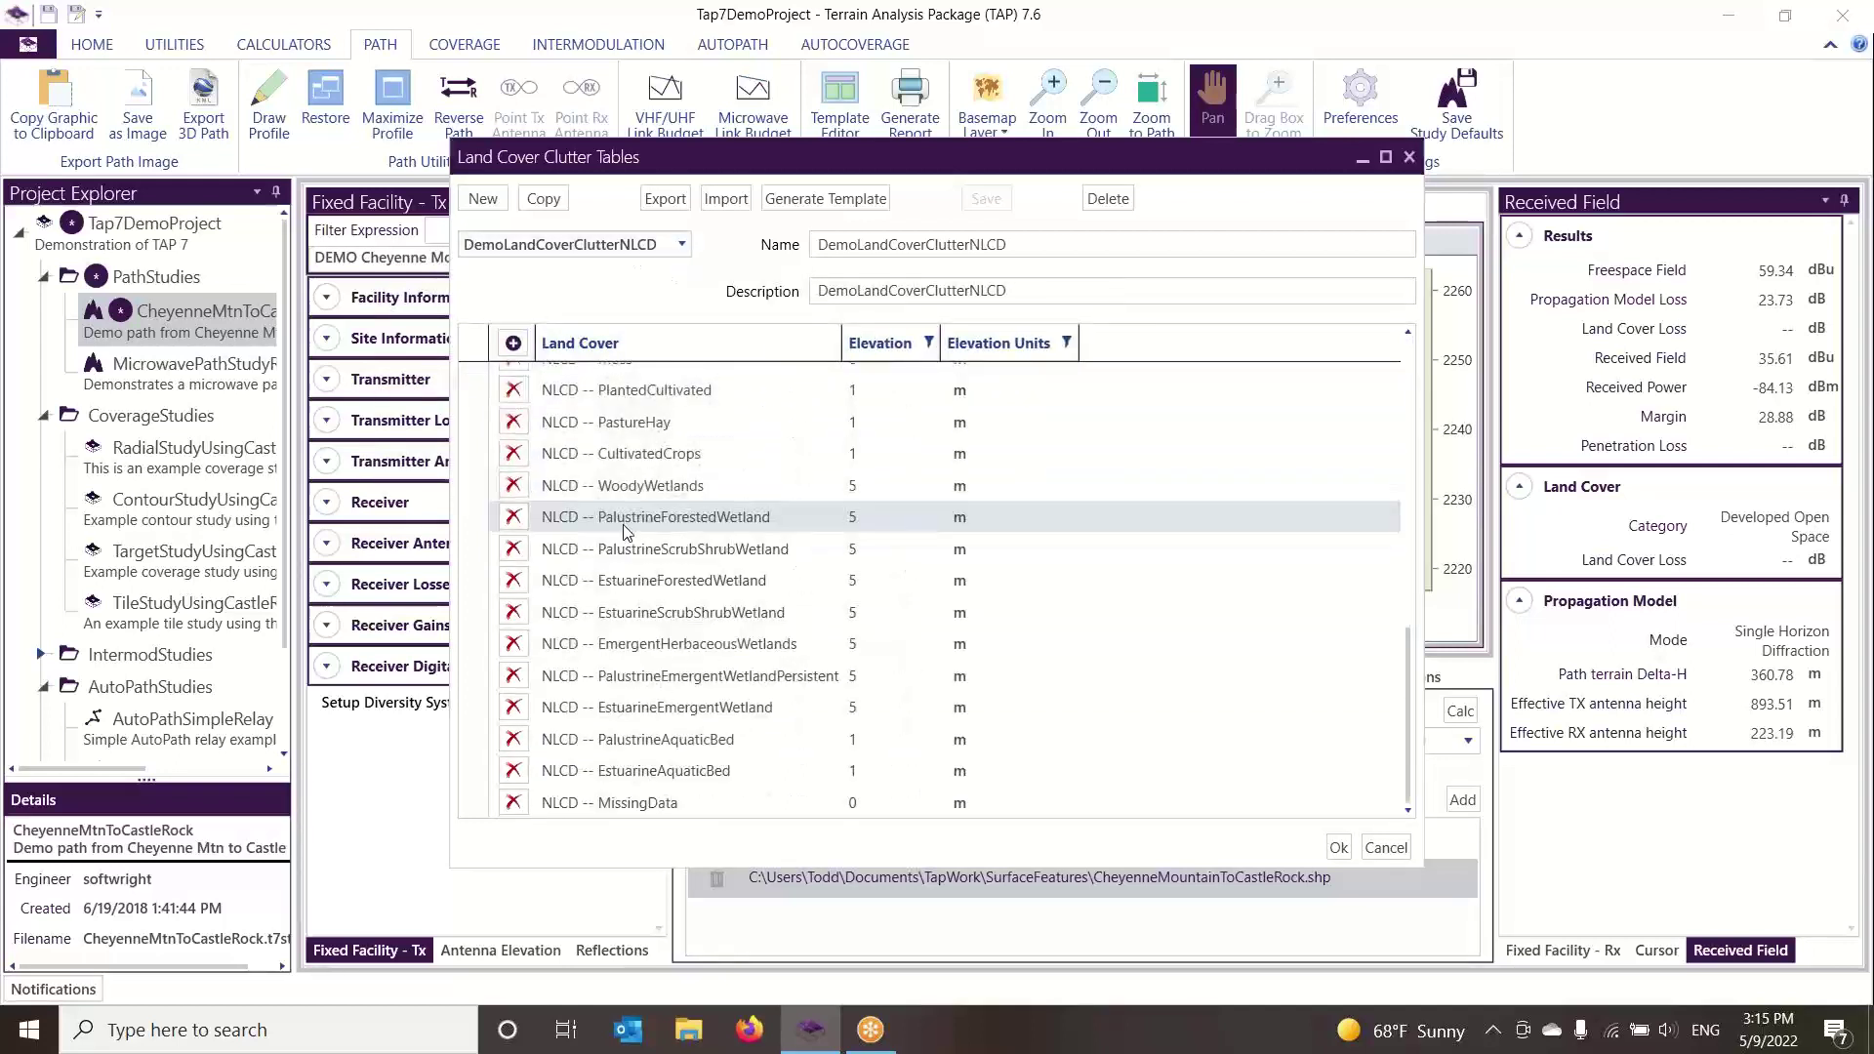
scroll(627, 532, "up", 8)
left_click(1005, 379)
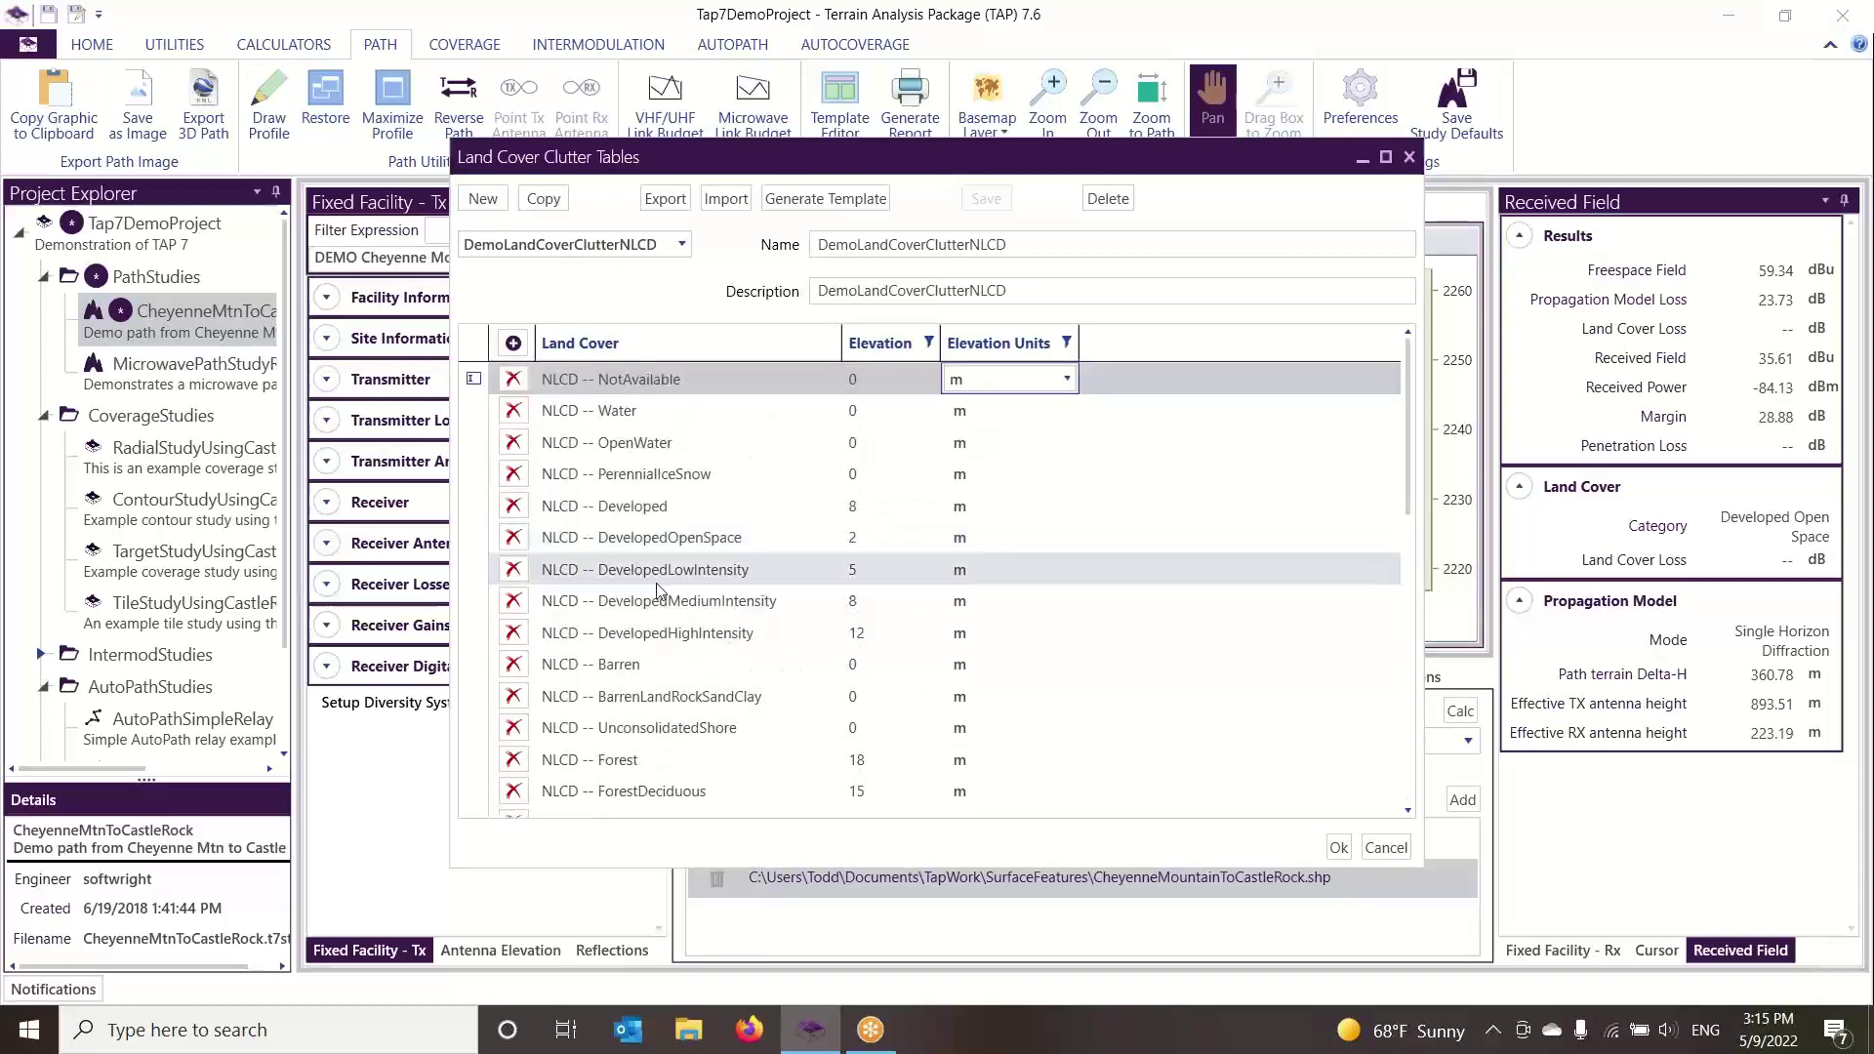
left_click(1340, 847)
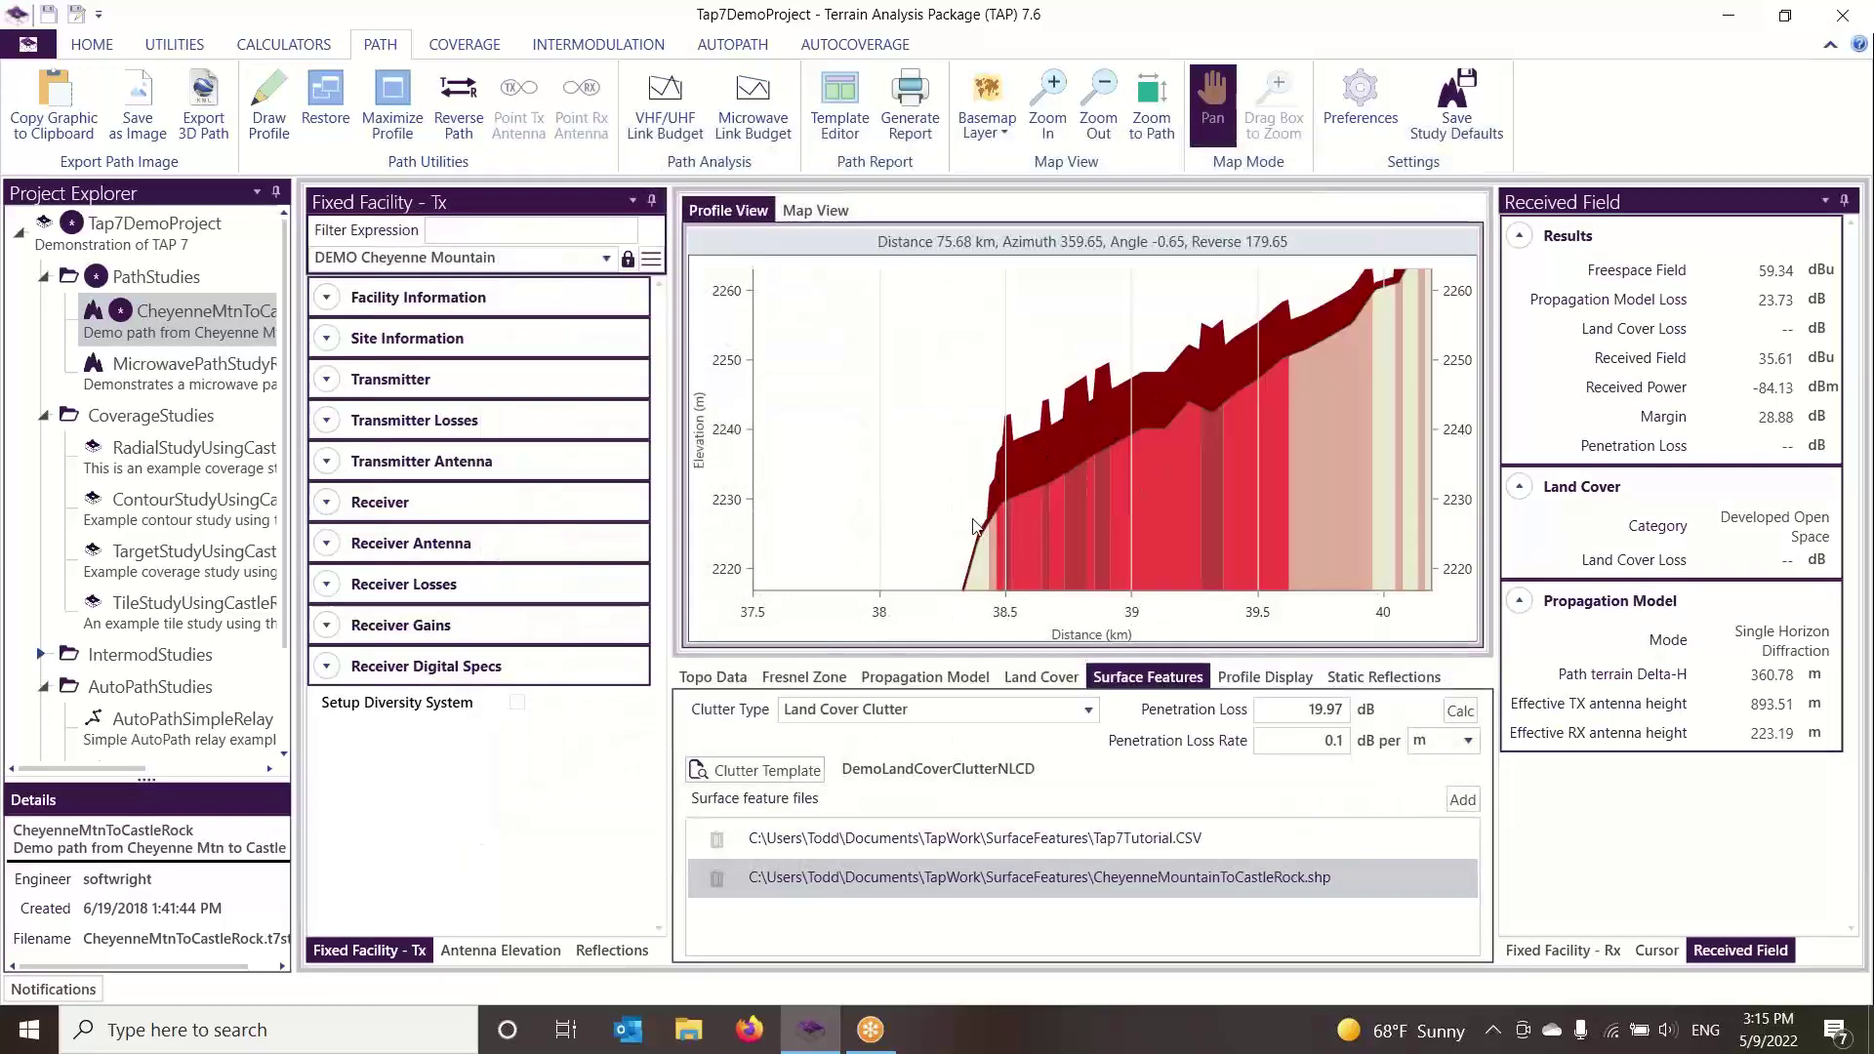
Examine the land cover clutter on the path profile around 39 km, over the forested terrain at 31 to 33 km, and across the wider profile
scroll(1200, 363, "down", 3)
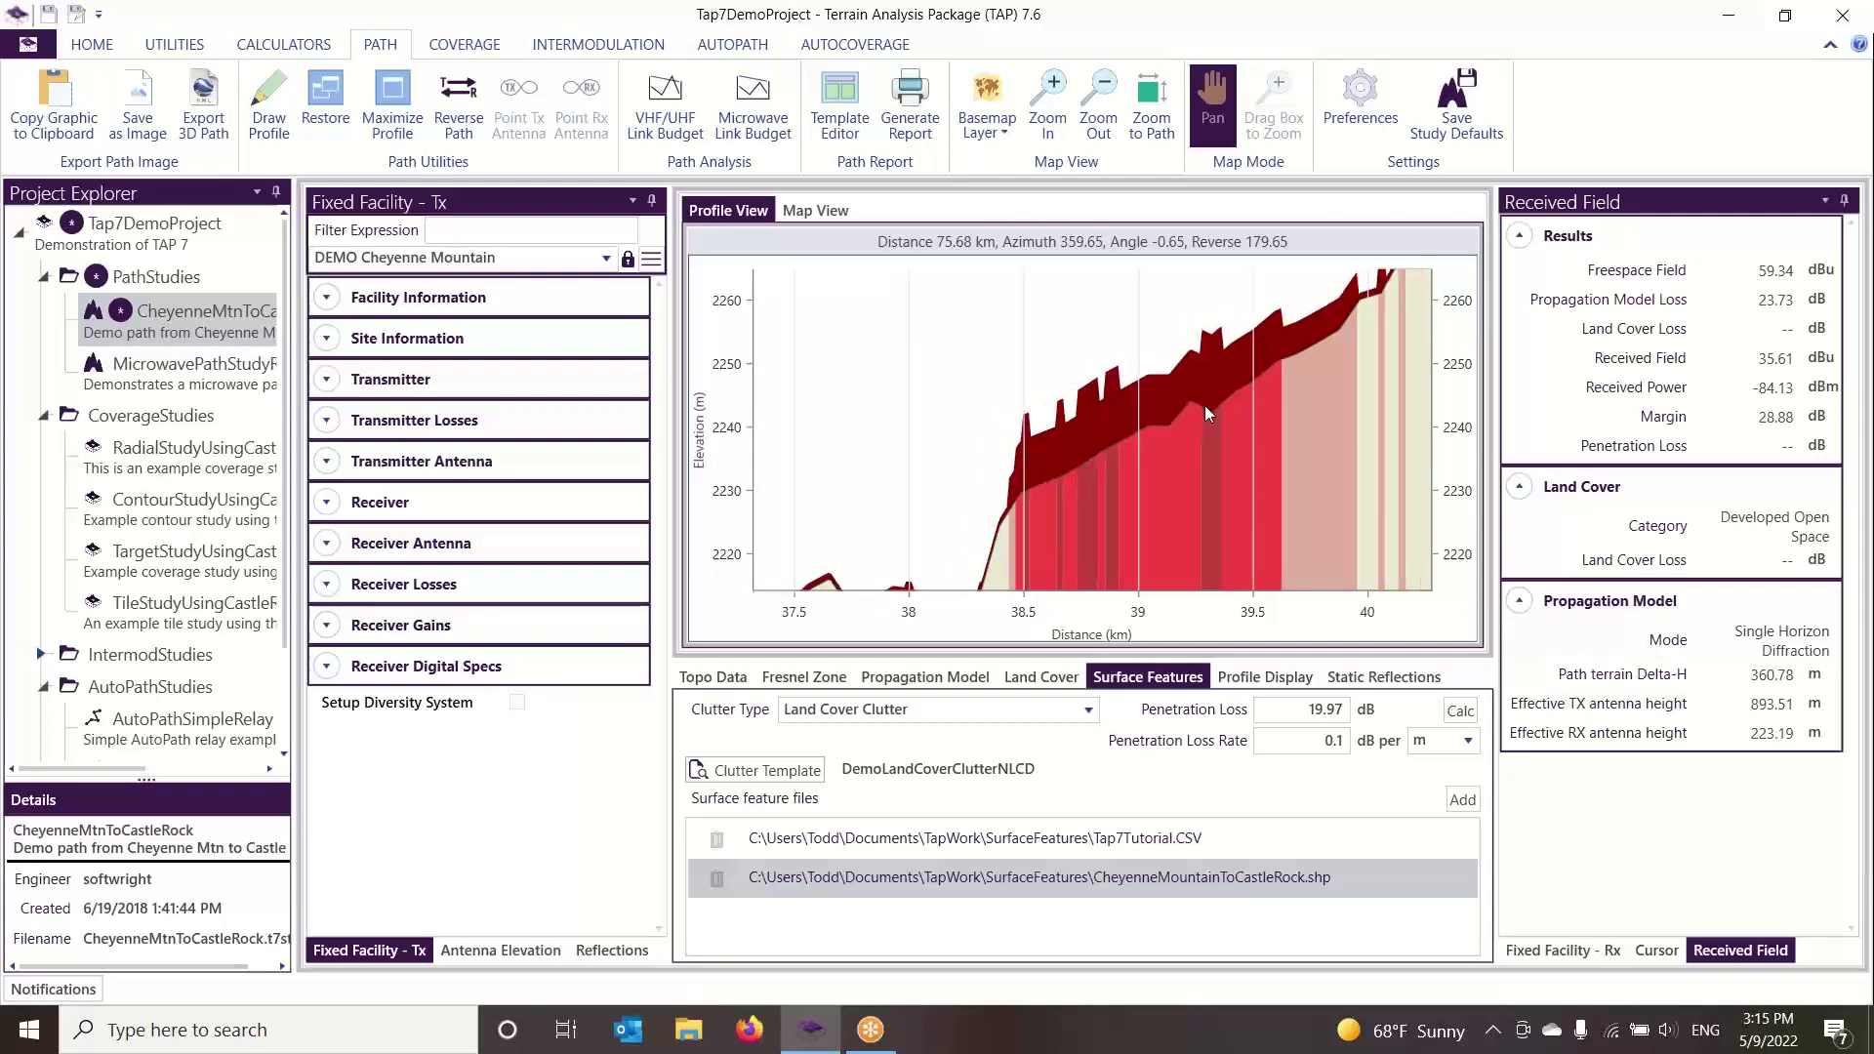
scroll(1047, 434, "down", 5)
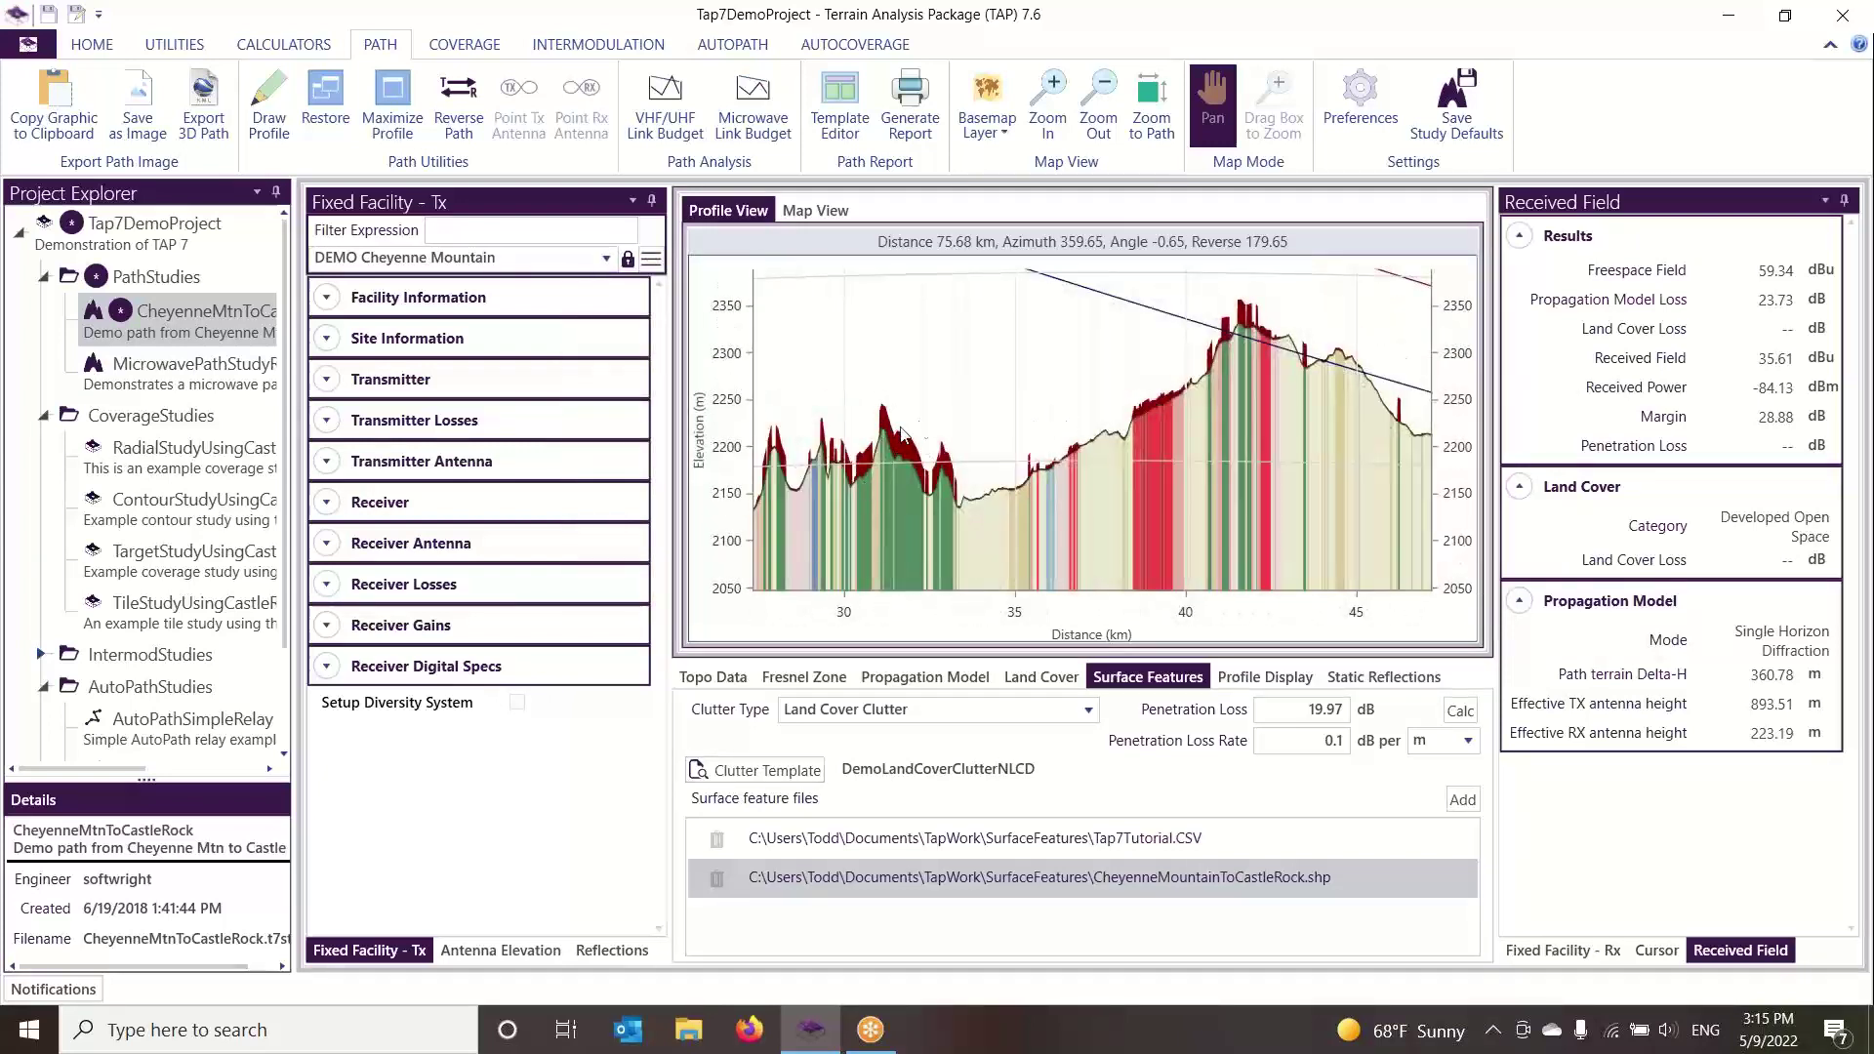
scroll(899, 459, "up", 2)
scroll(899, 462, "up", 3)
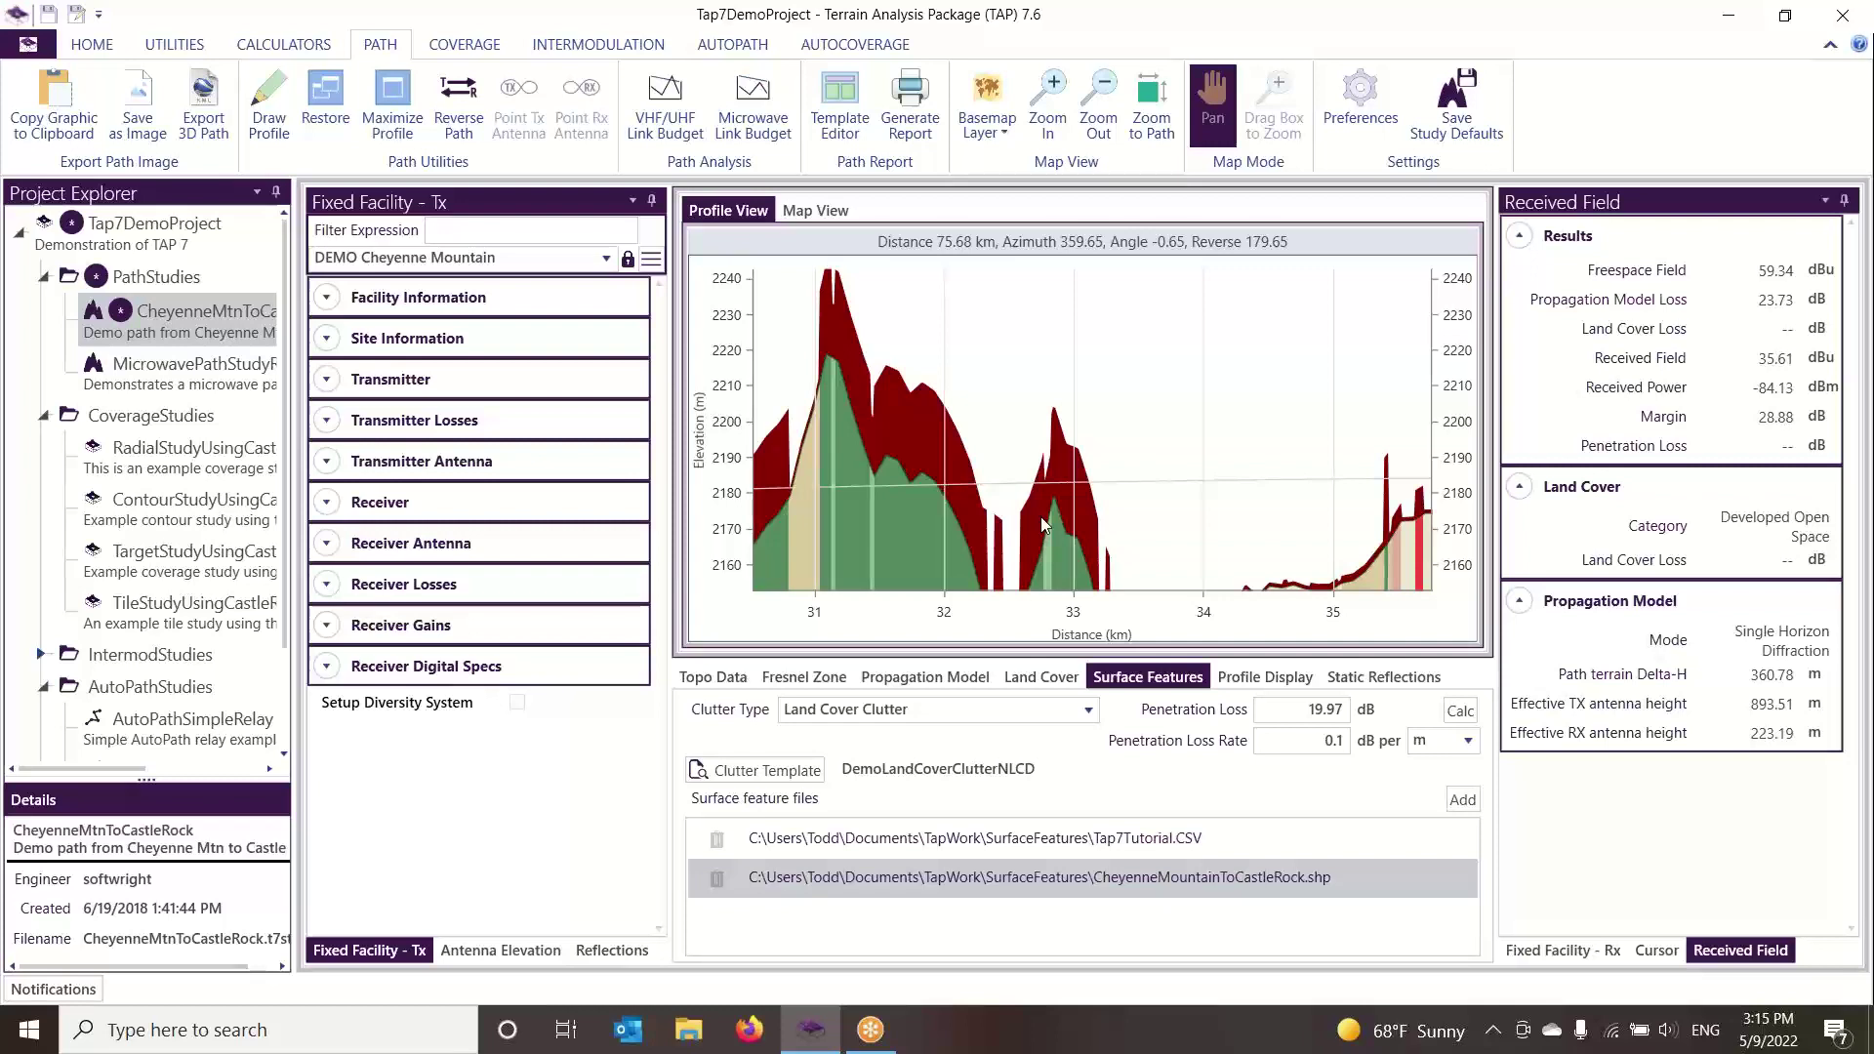
scroll(1043, 525, "down", 5)
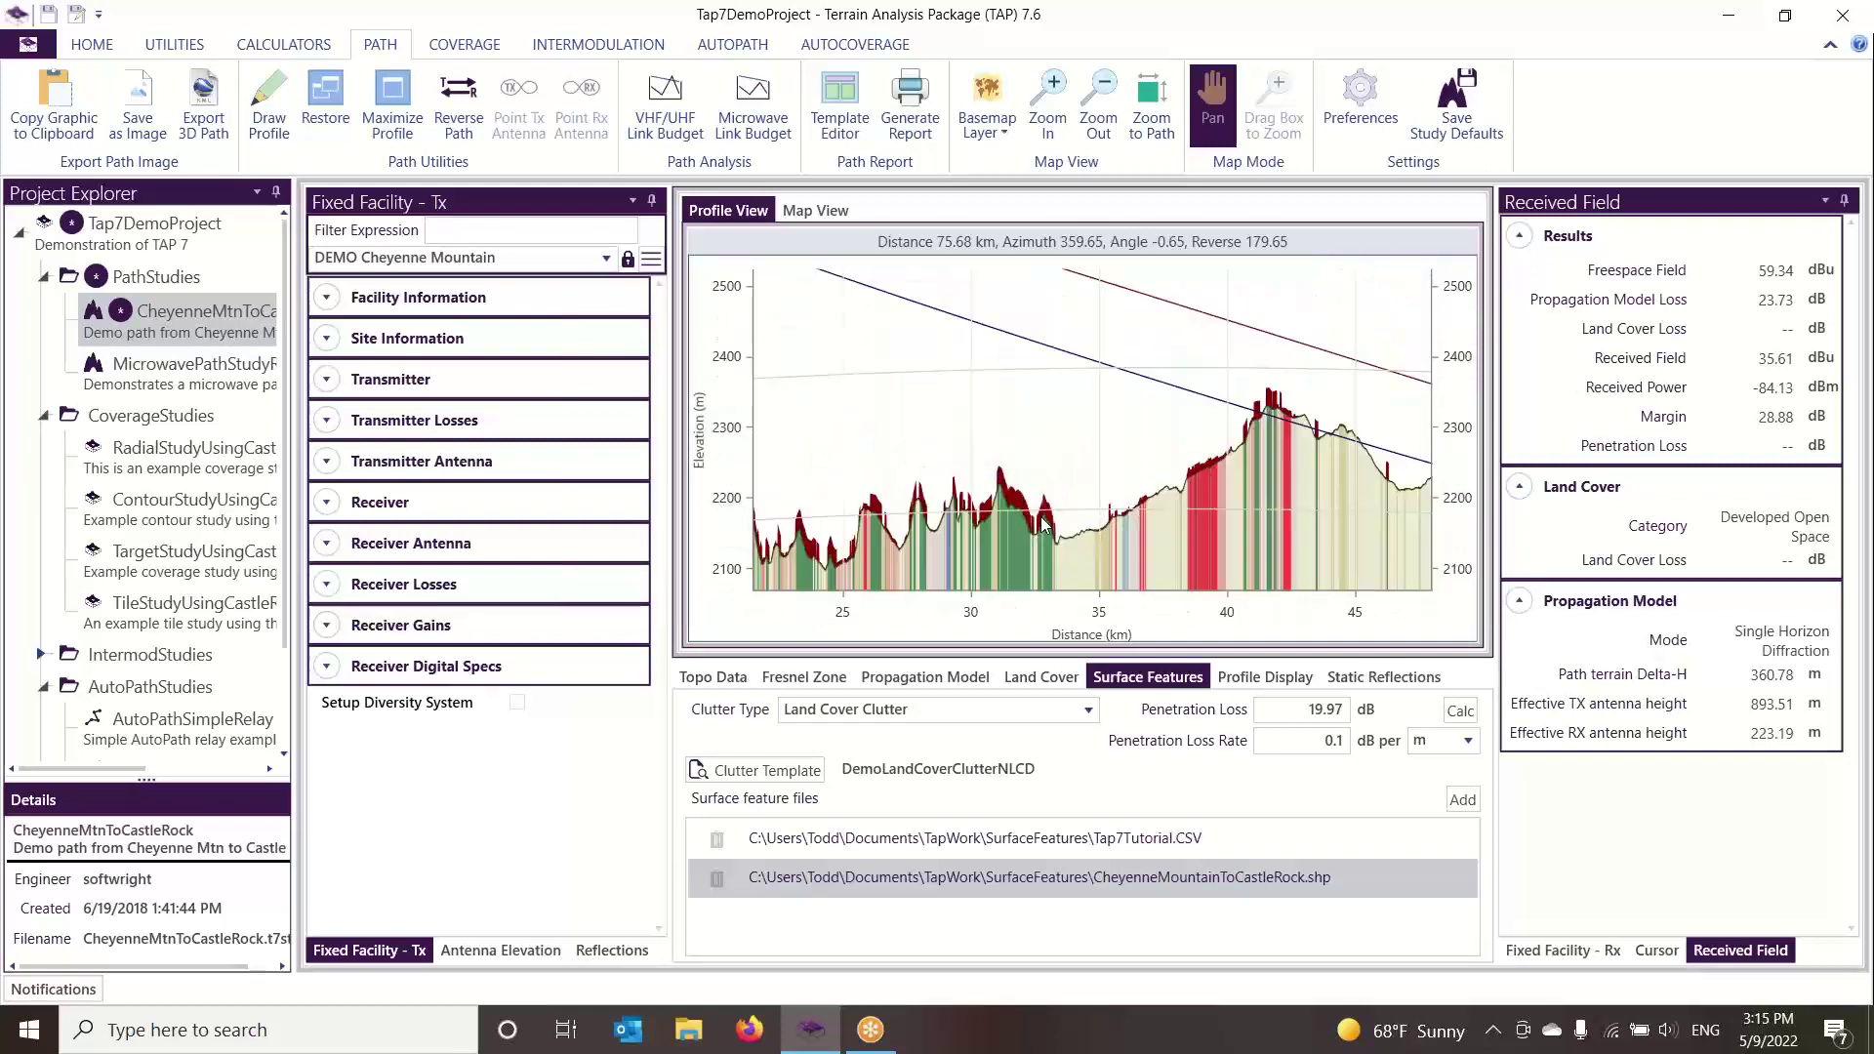
scroll(1043, 524, "down", 2)
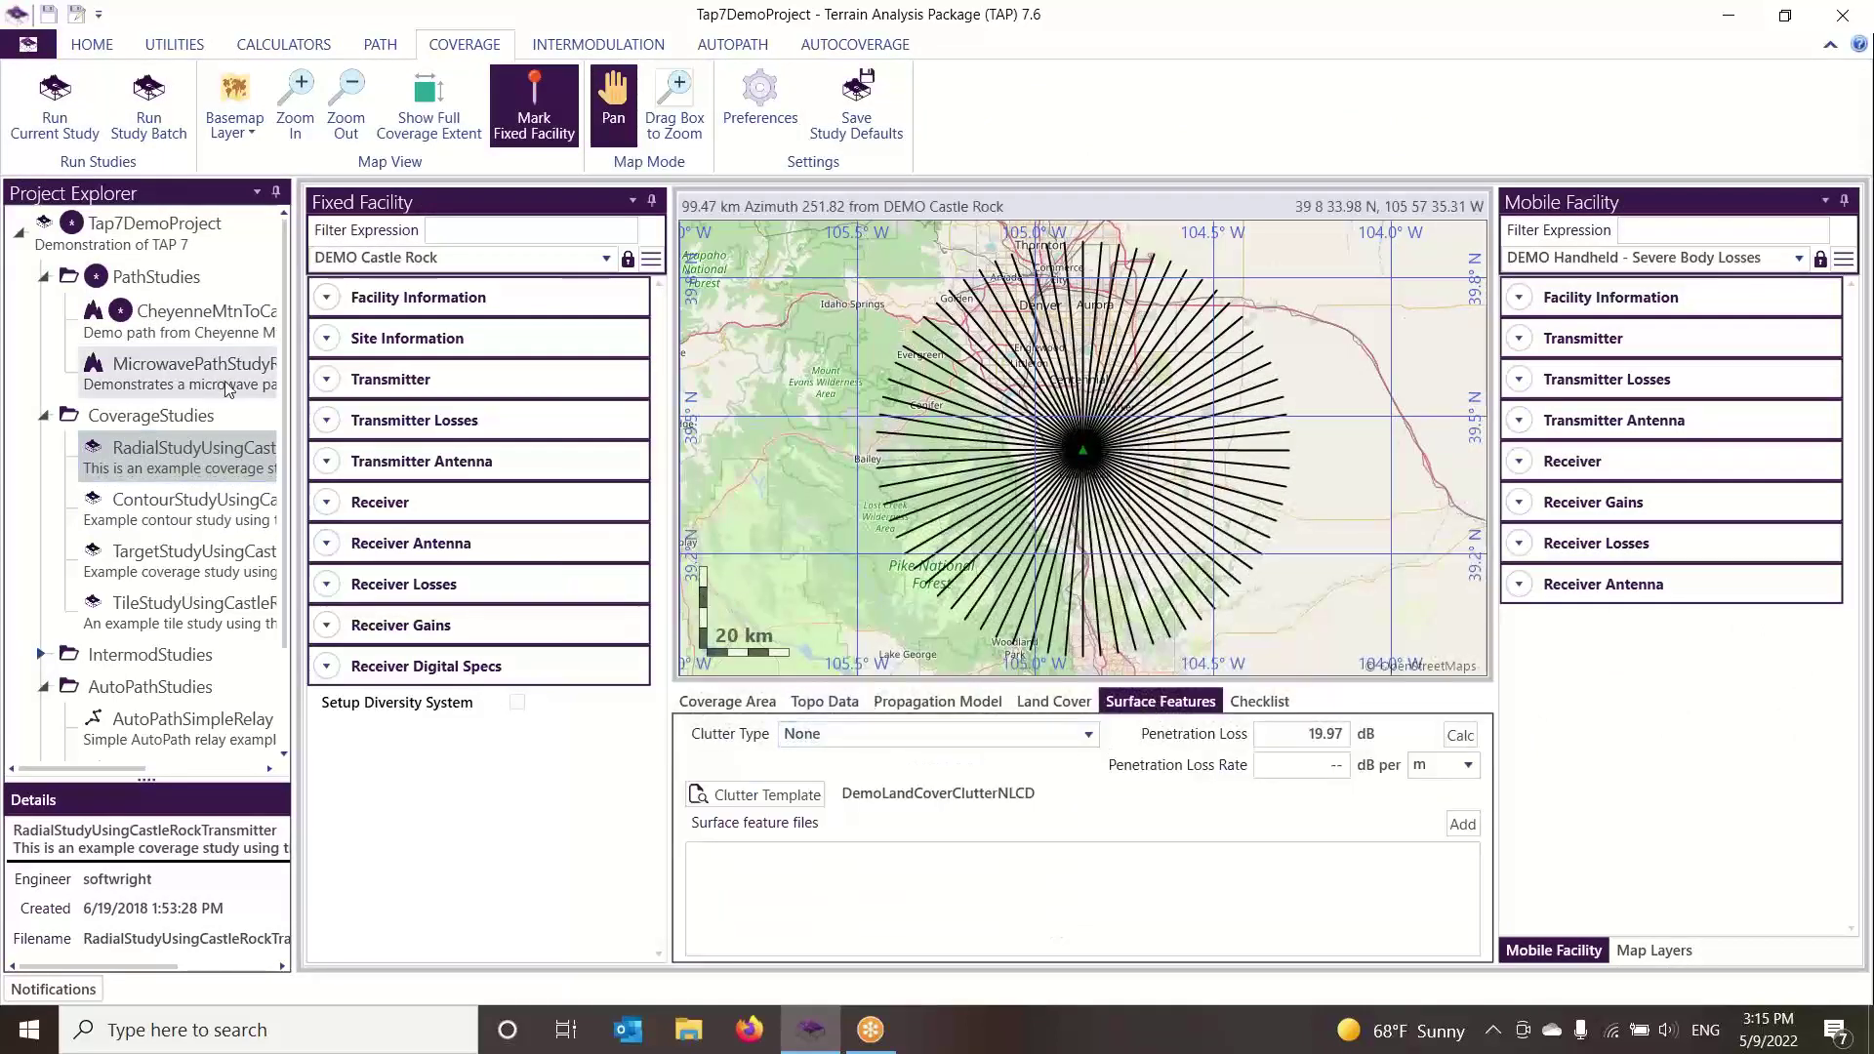
Check the clutter type options in the AutoPathSimpleRelay study and the surface feature settings in the AutocoverageExampleStudy
scroll(151, 664, "down", 2)
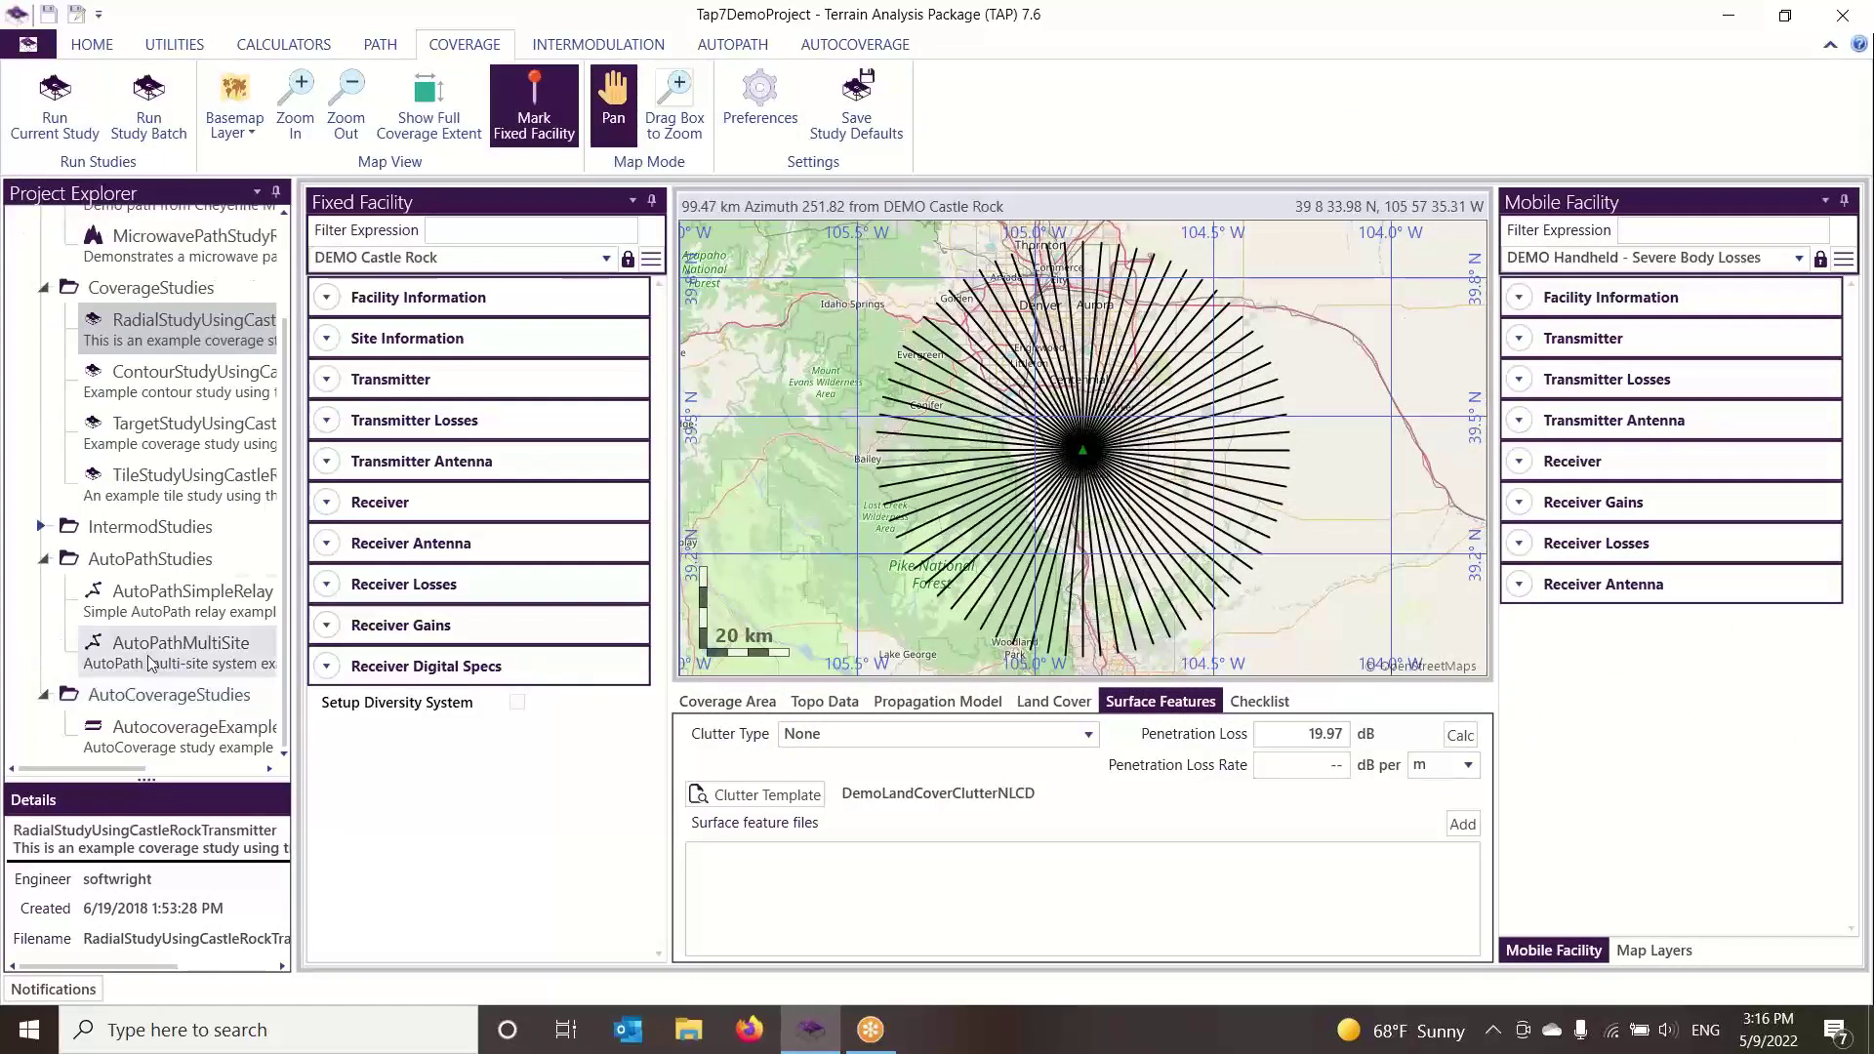
double_click(170, 599)
left_click(801, 699)
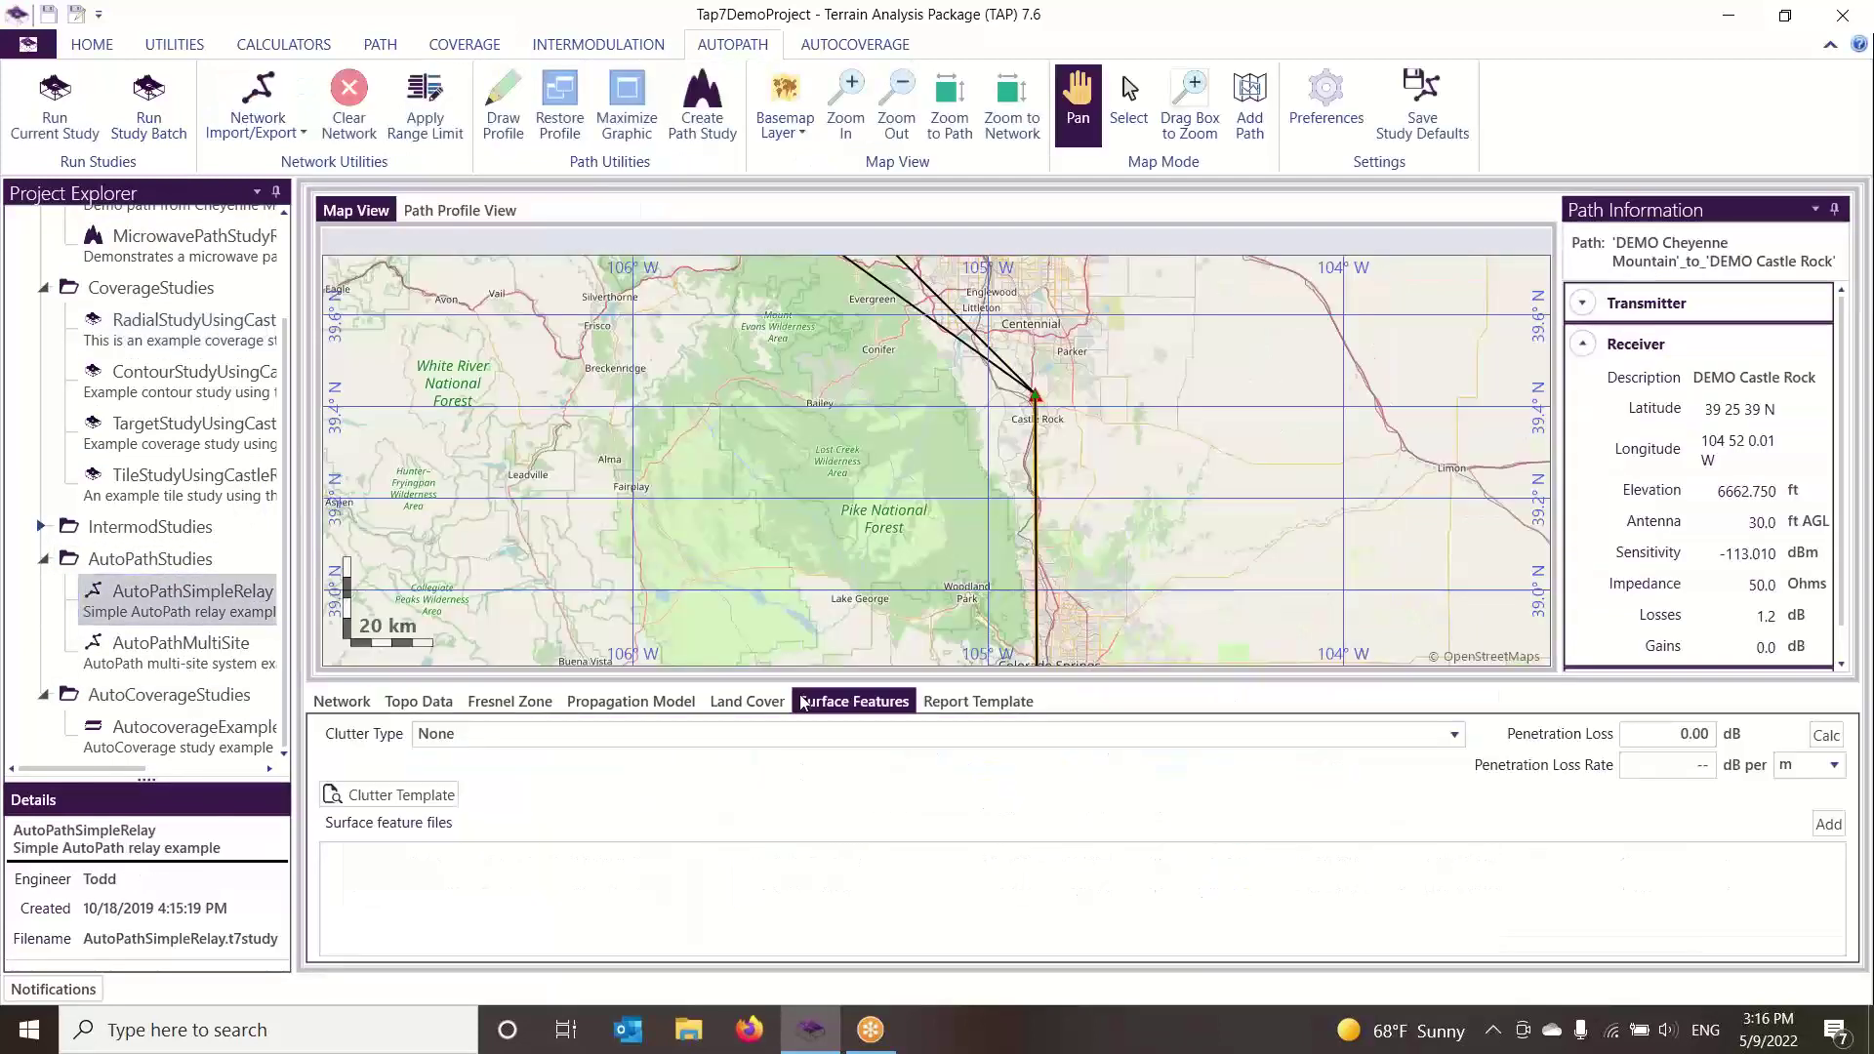
left_click(758, 732)
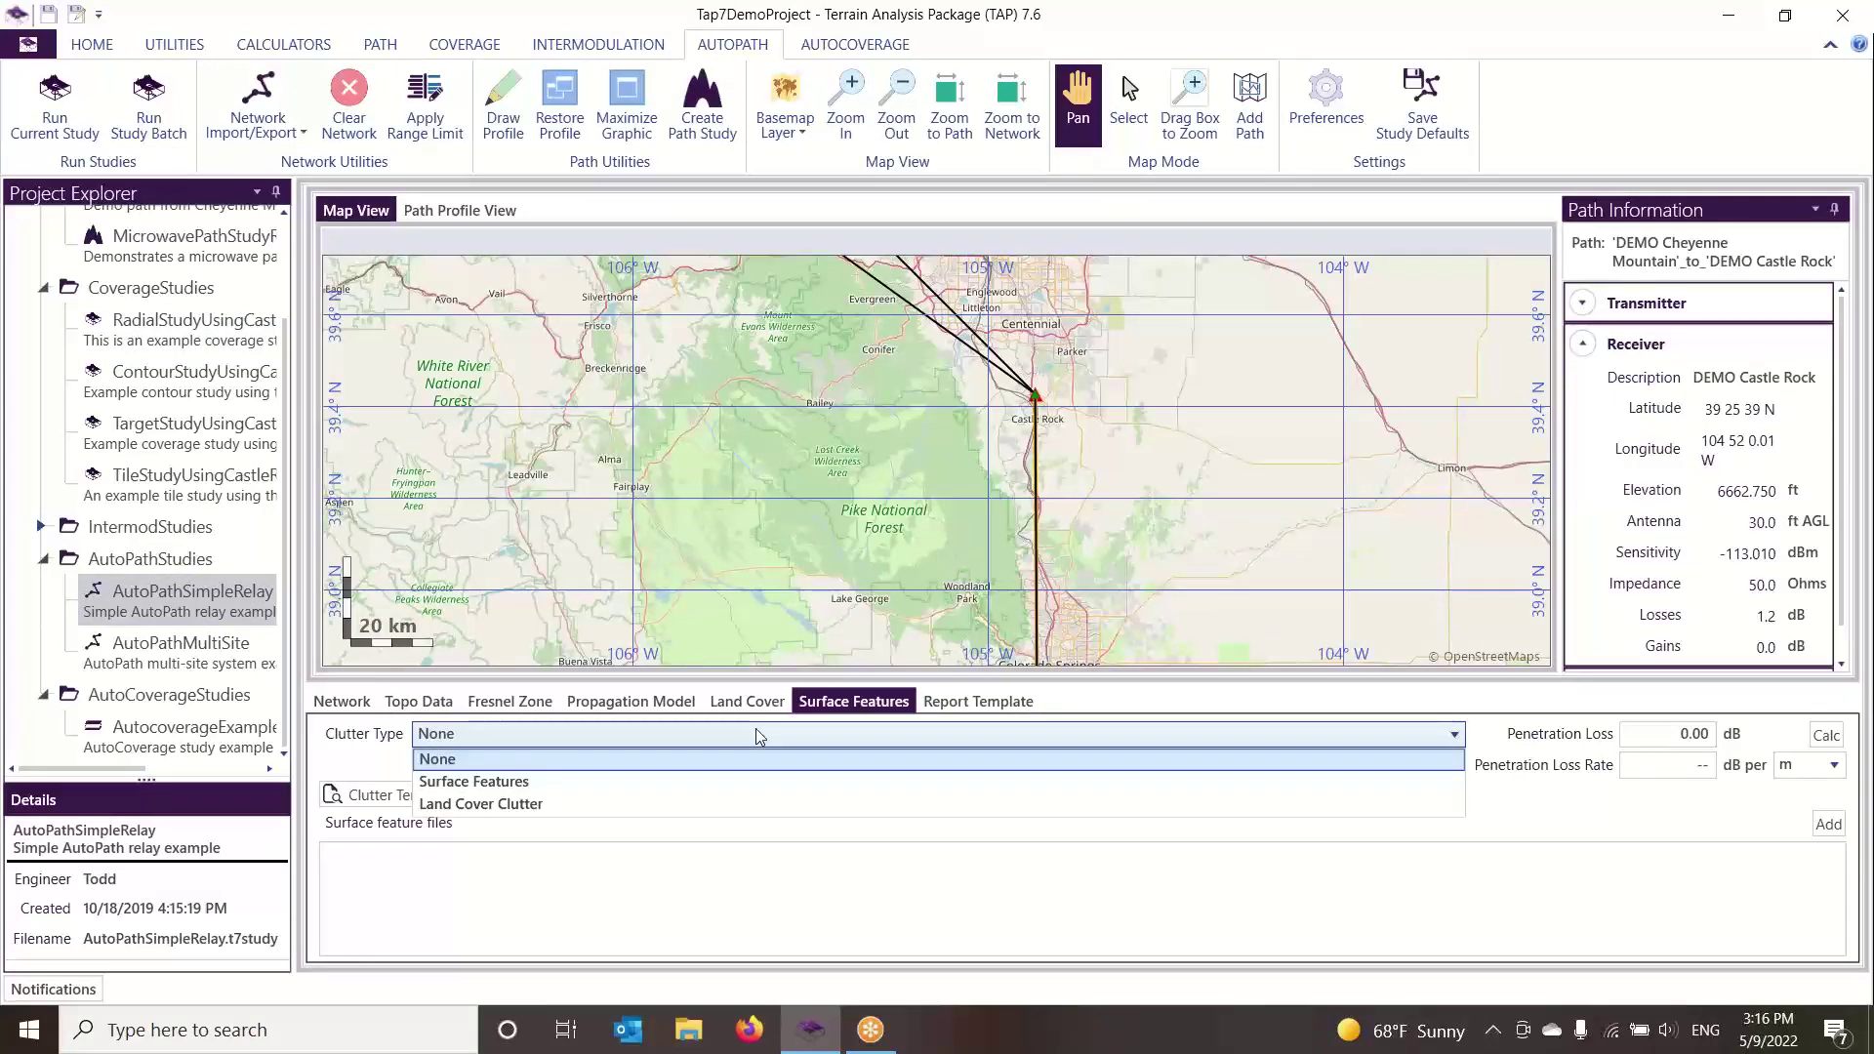
left_click(759, 734)
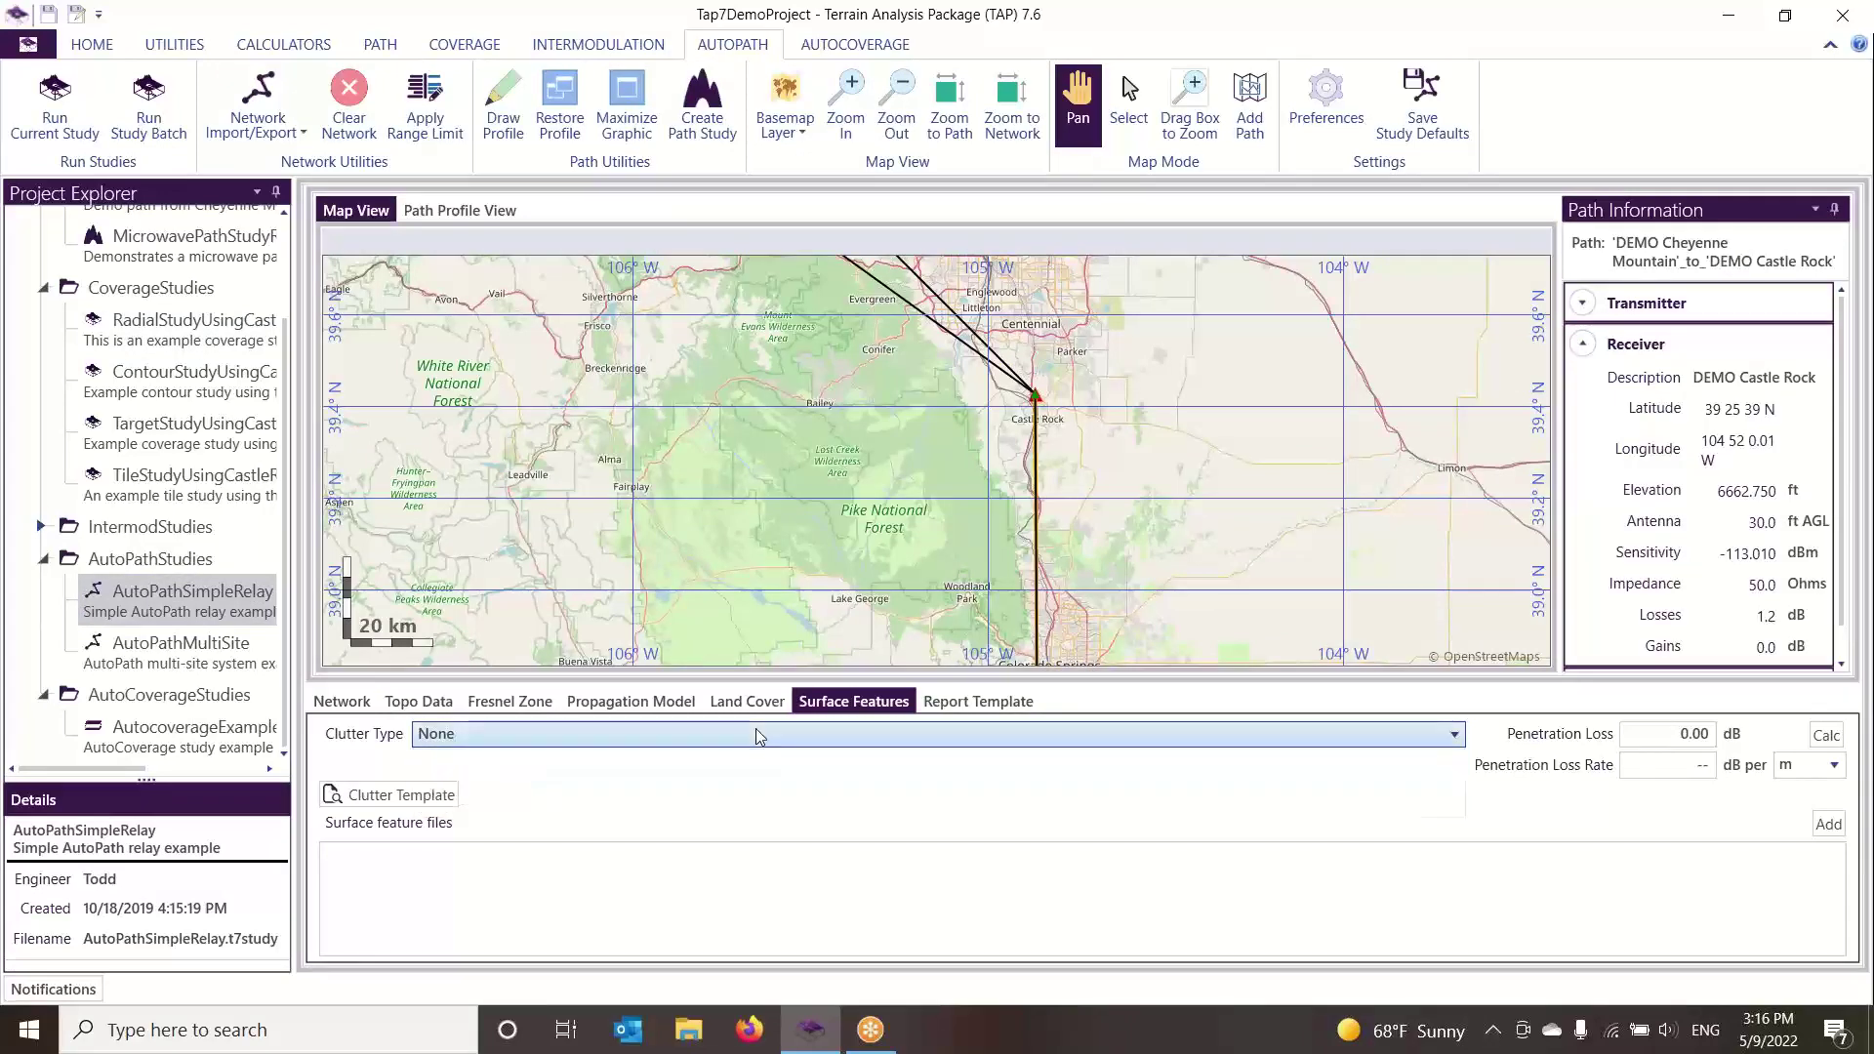
double_click(161, 728)
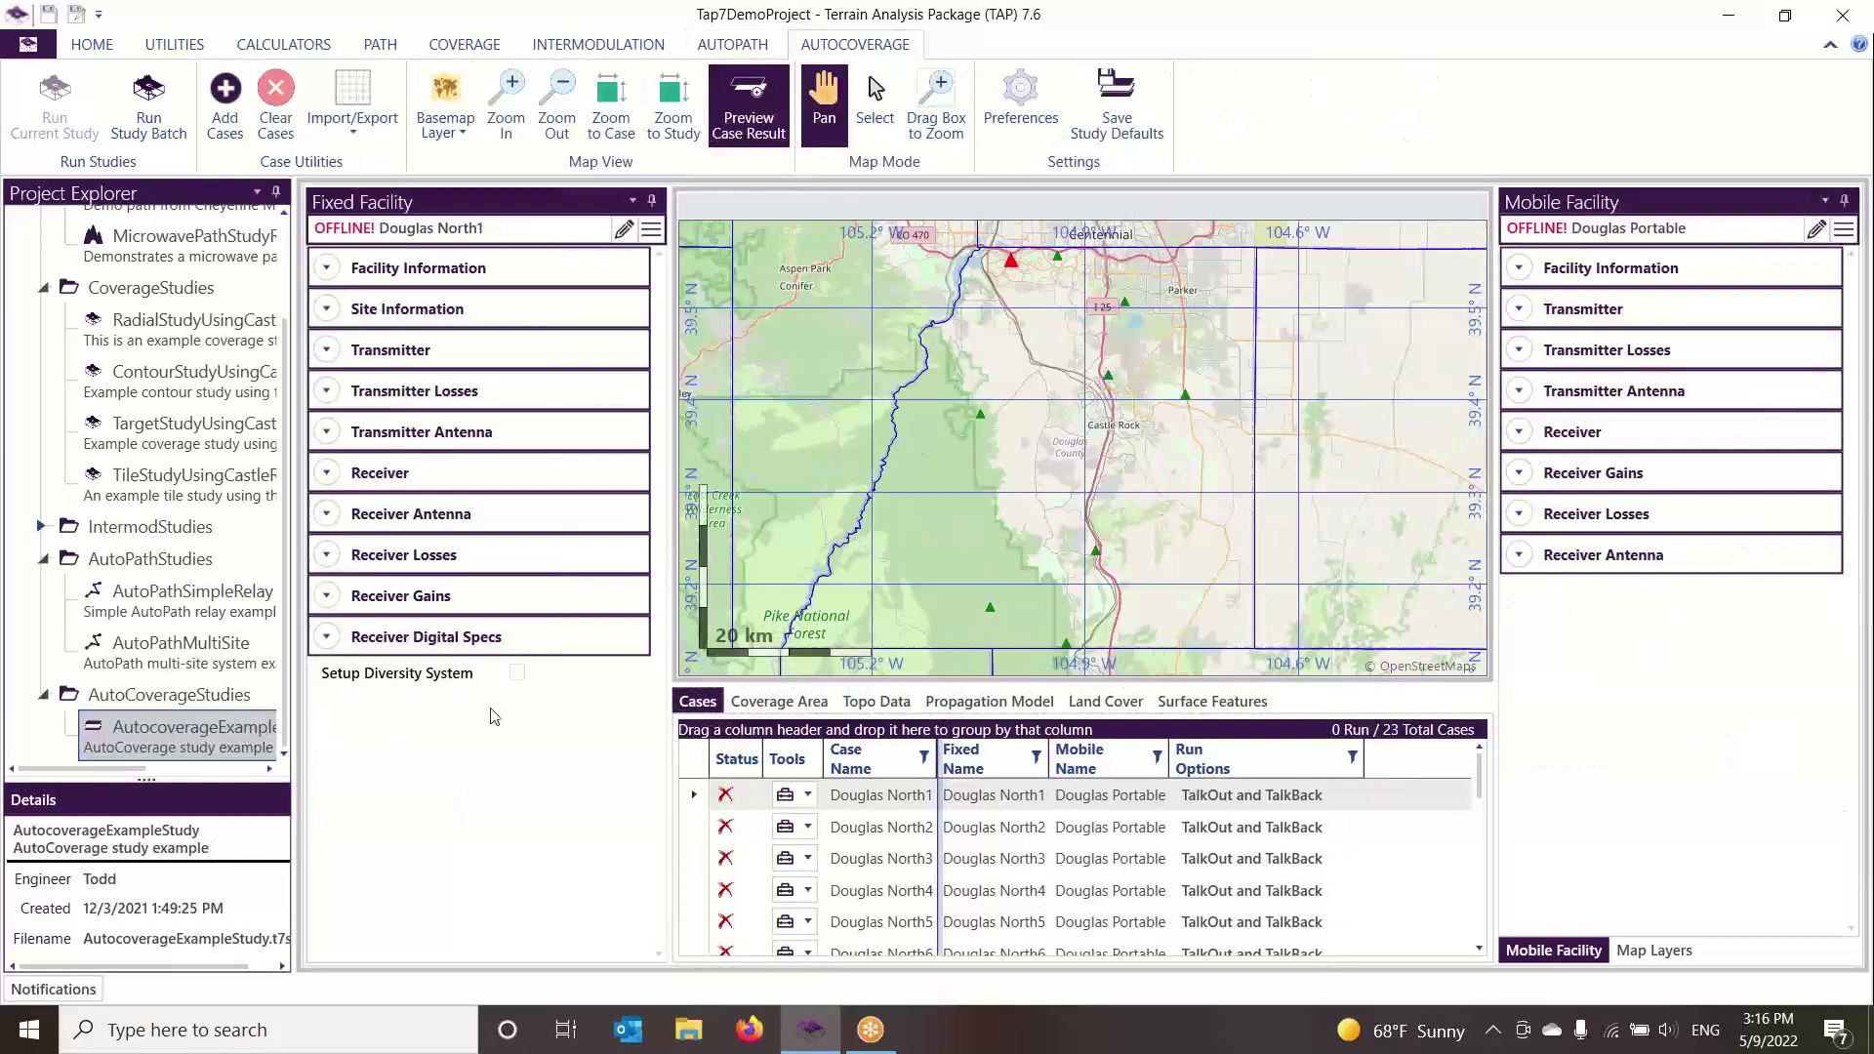
left_click(1178, 702)
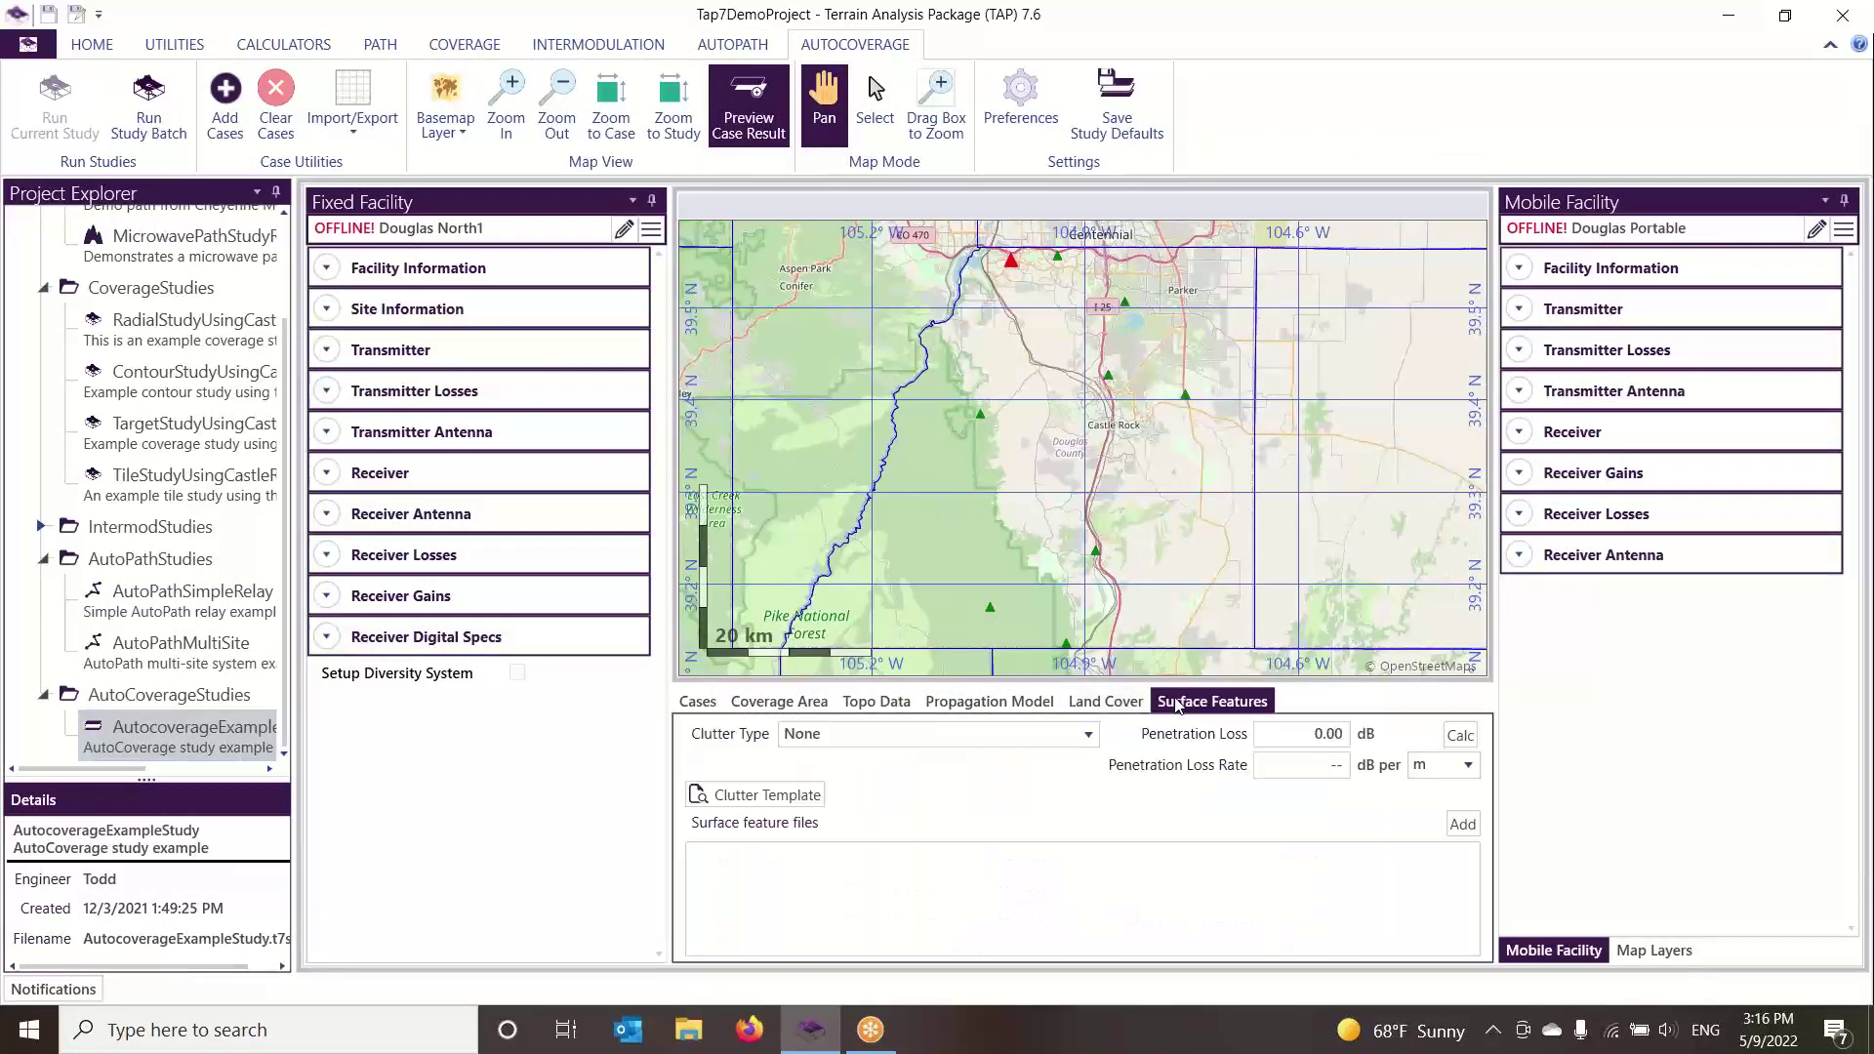